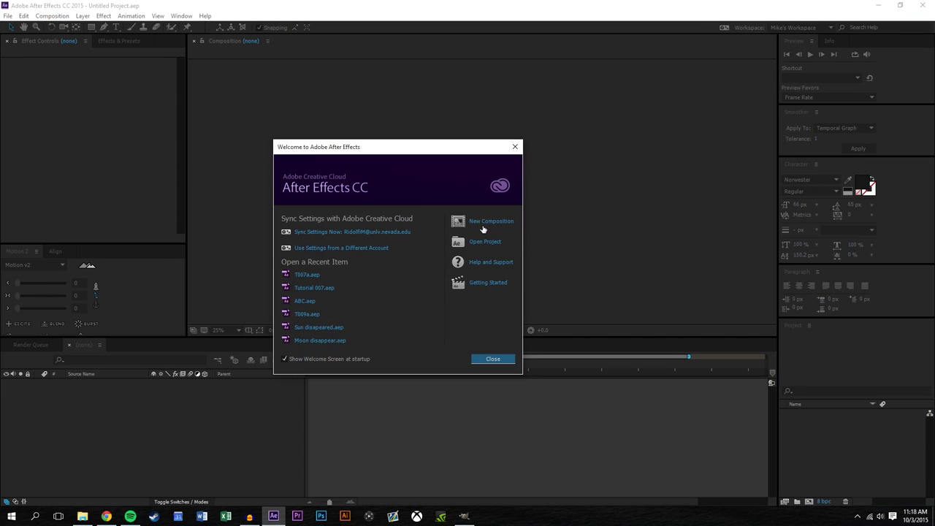
- Create a composition named T007b at 1920 x 1080, 59.94 fps, Quarter resolution and 10 seconds long
click(481, 228)
text(T007b)
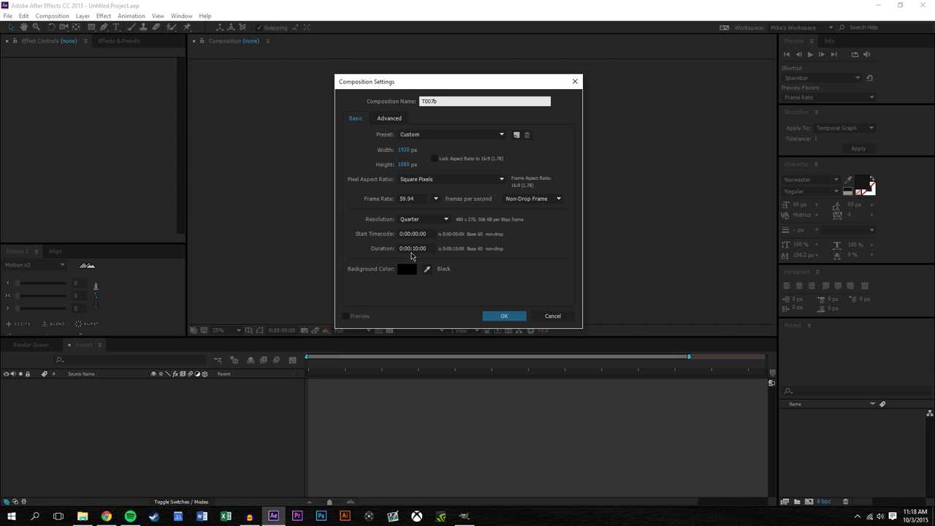
click(413, 248)
click(461, 269)
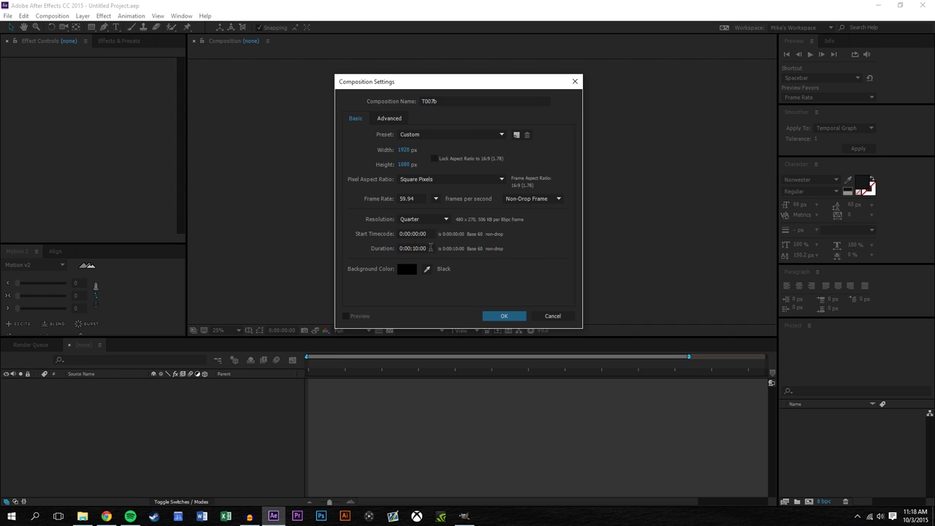
click(429, 248)
click(525, 284)
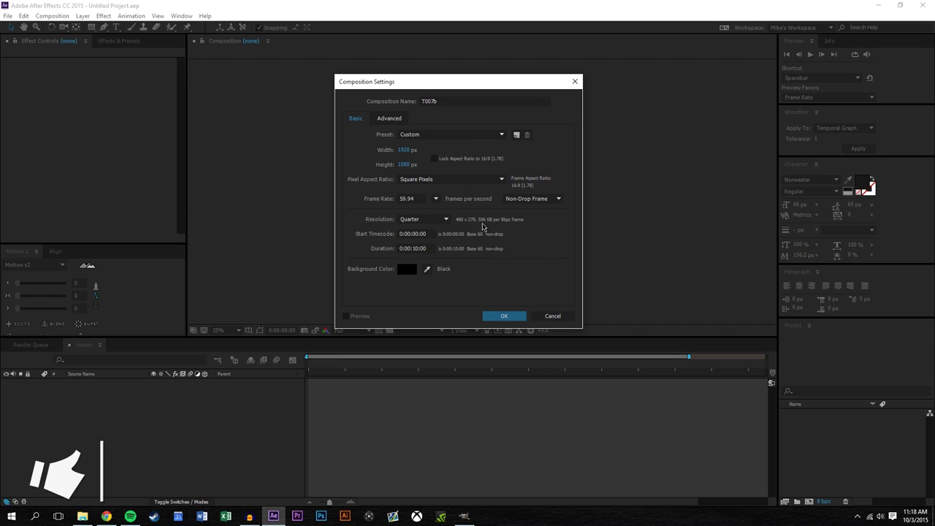
drag(489, 88, 462, 133)
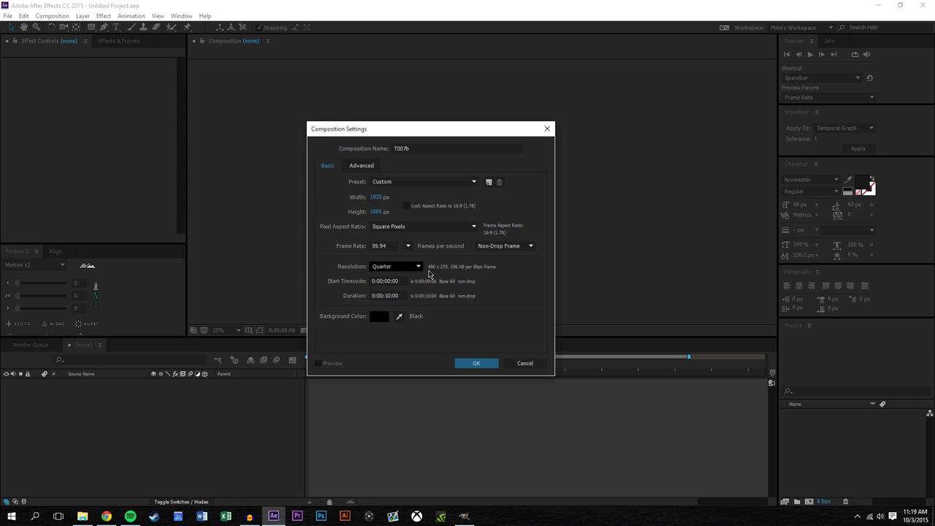
click(471, 365)
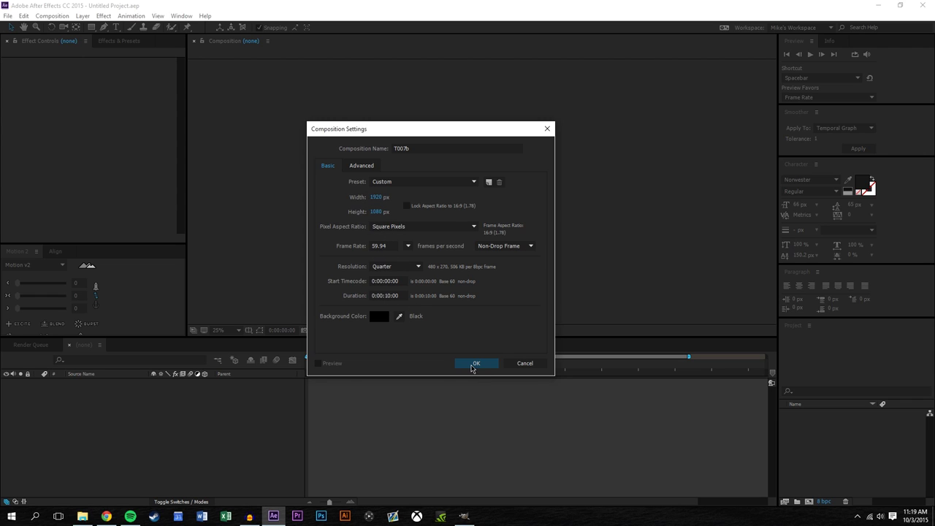
click(471, 364)
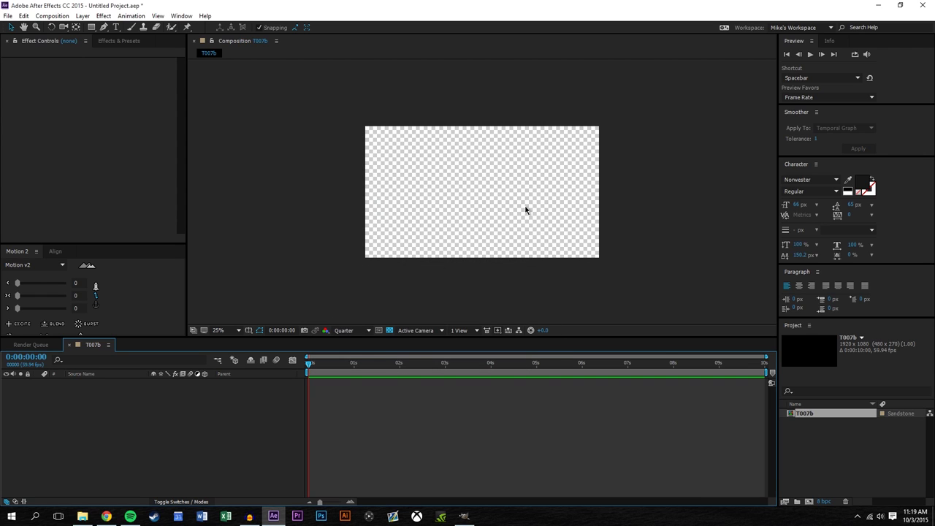
- Create a 1920 x 1080 off-white solid (F5F5F5) as background, and hide it from the timeline as a locked shy layer
click(82, 16)
mouse_move(109, 23)
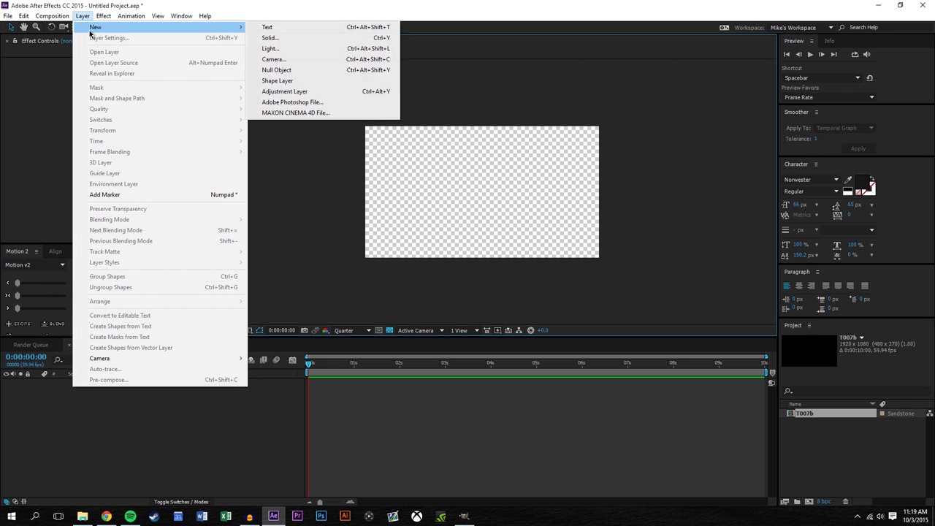
click(270, 37)
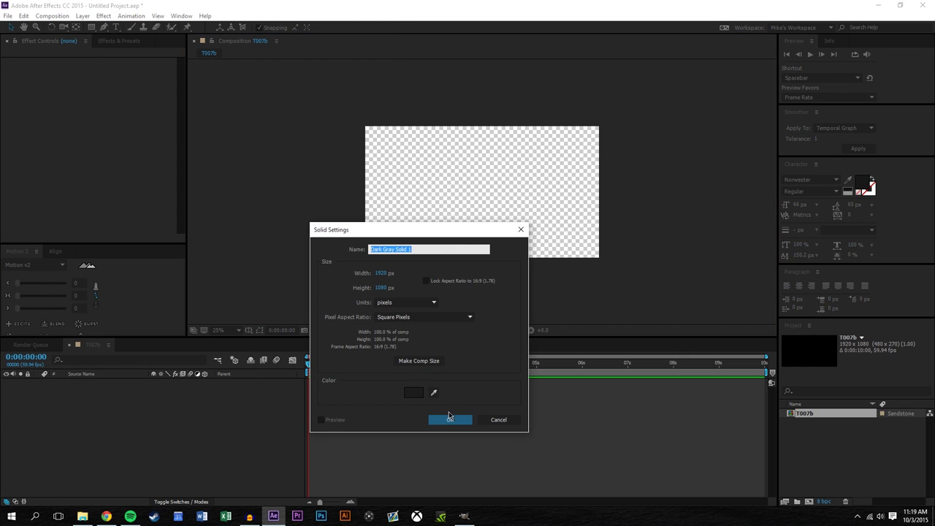
click(413, 393)
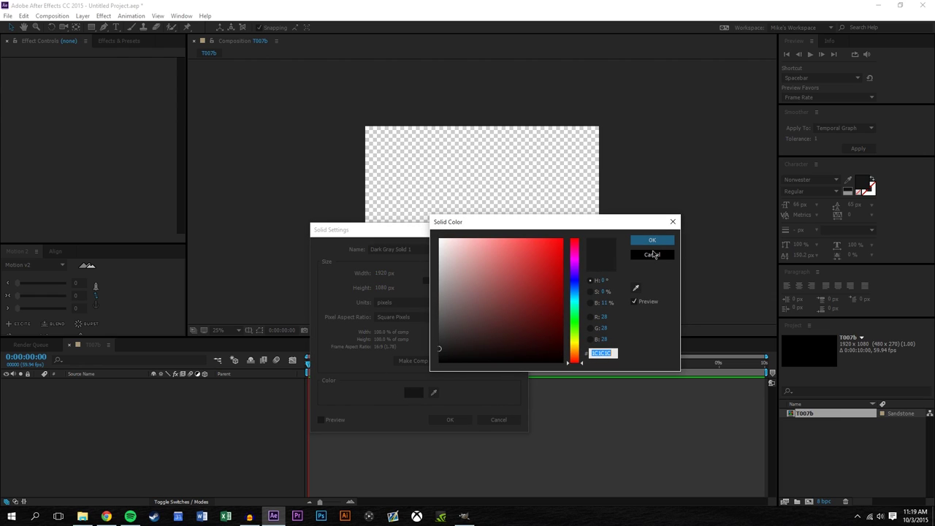
mouse_move(527, 298)
mouse_down()
mouse_move(411, 260)
mouse_move(410, 245)
mouse_up()
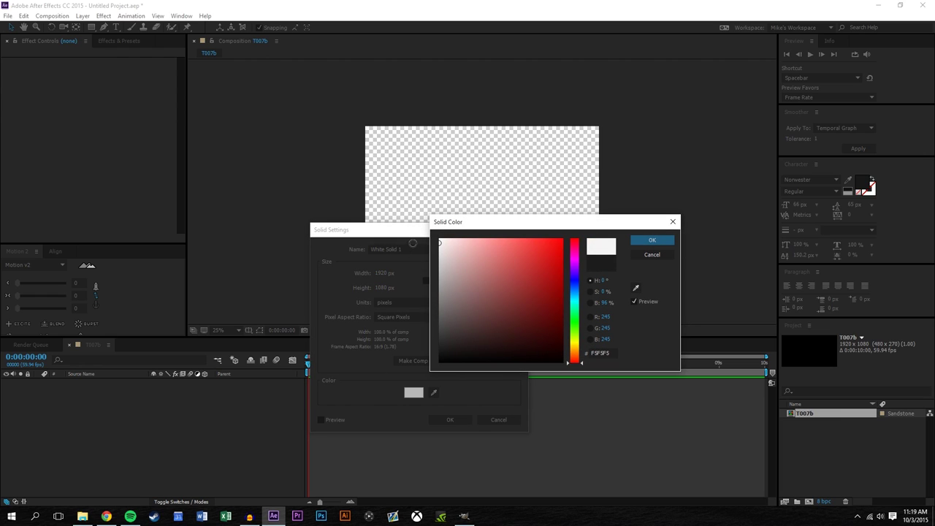
click(647, 244)
click(450, 419)
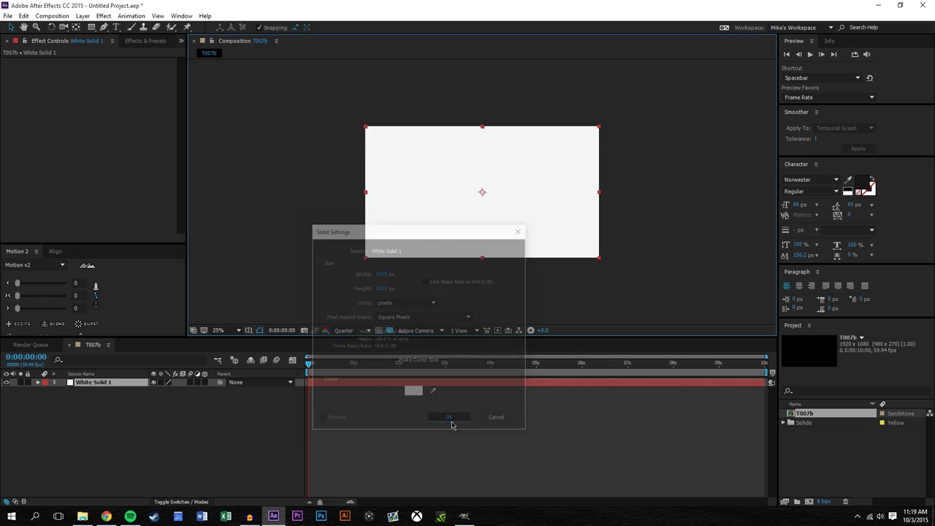
click(28, 382)
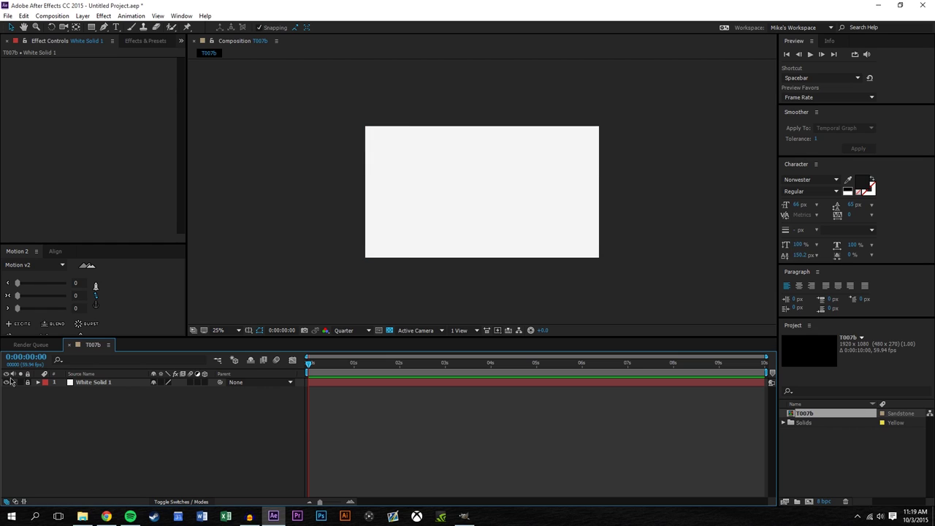
click(249, 361)
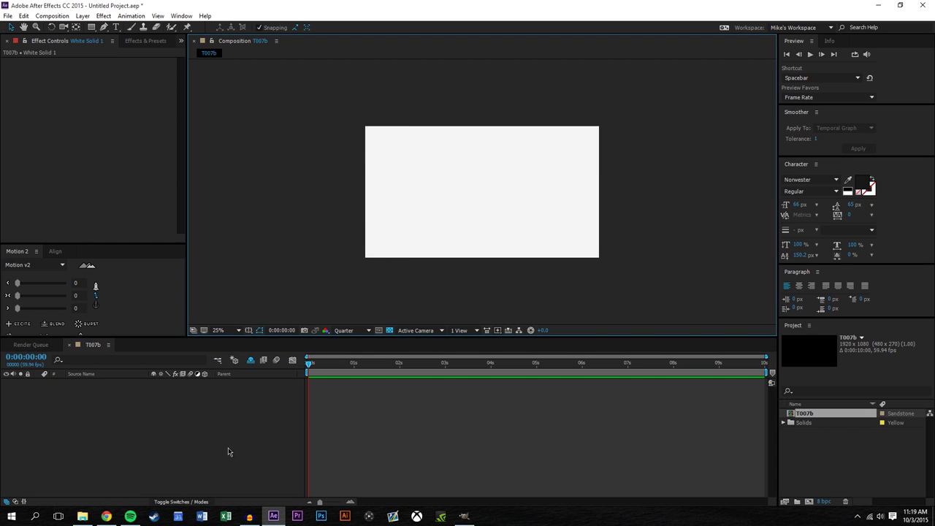
- Import the Apple and Bottle images from the Desktop folder into the project
right_click(82, 516)
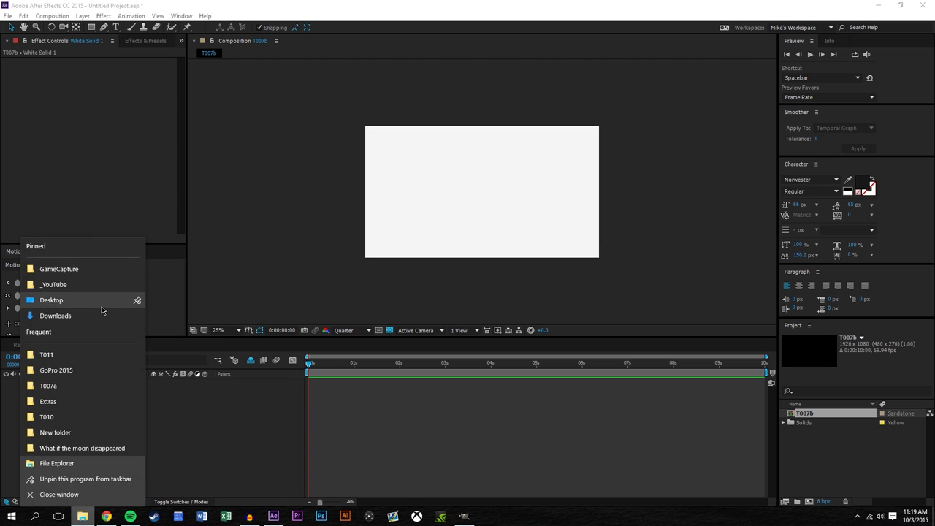
click(101, 303)
click(493, 133)
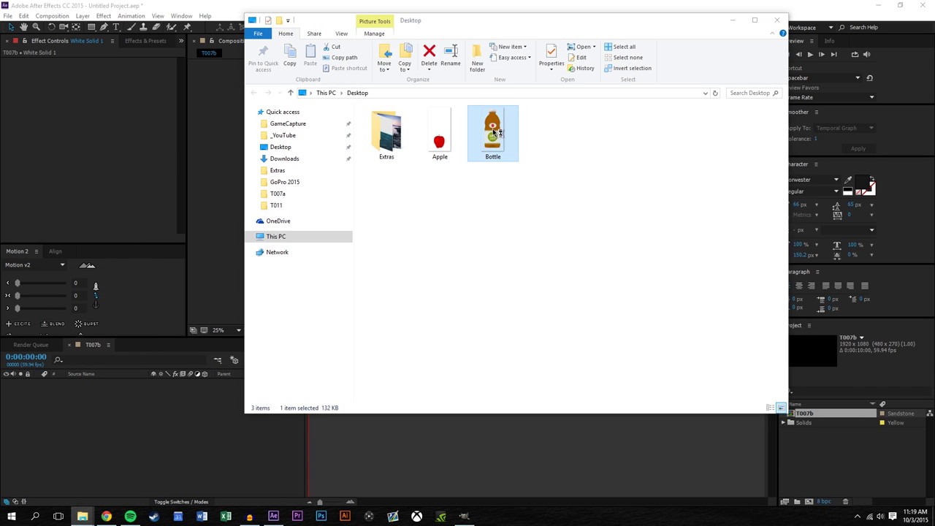
double_click(493, 133)
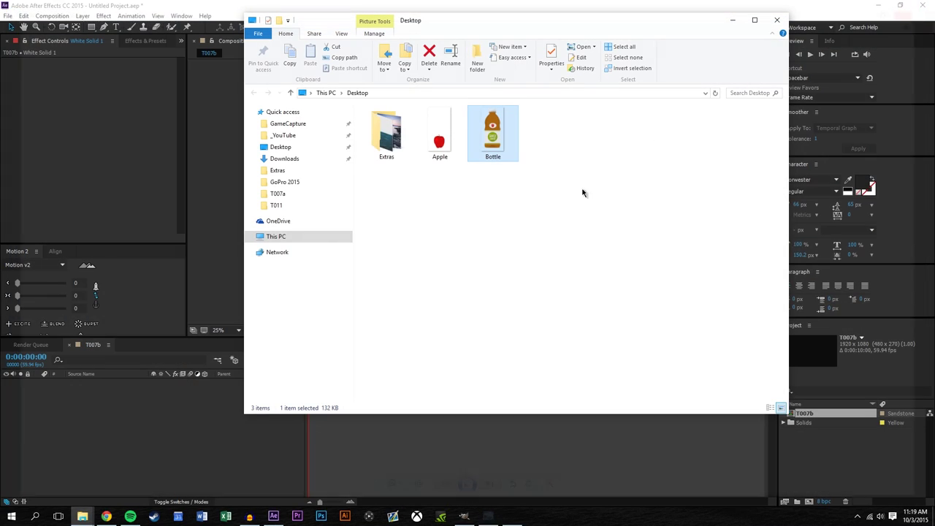
click(922, 5)
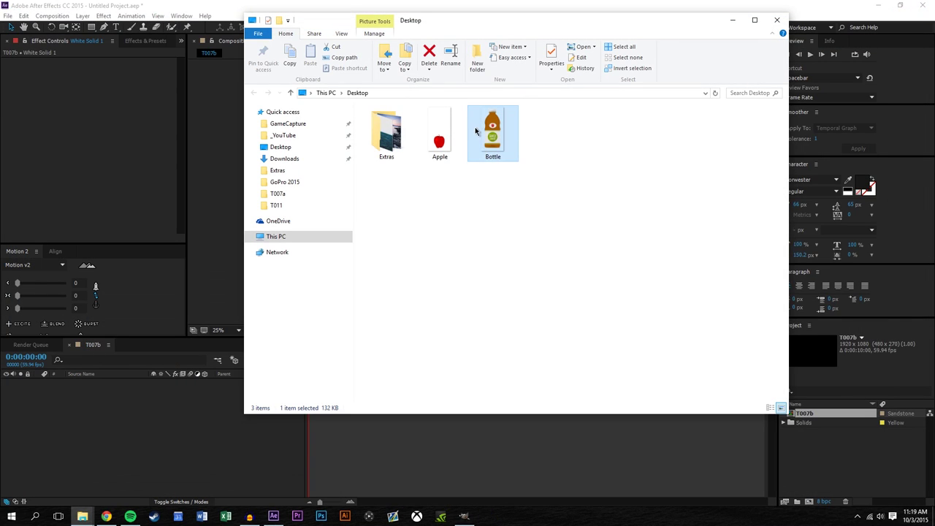
drag(571, 200, 833, 479)
click(605, 468)
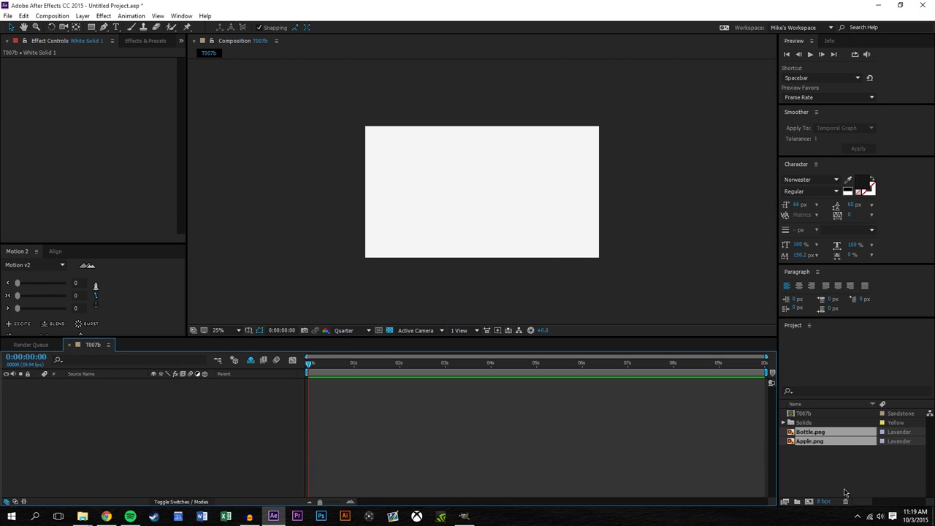
- Add Apple.png and Bottle.png to the T007b composition as layers, with the apple above the bottle
click(851, 468)
click(809, 443)
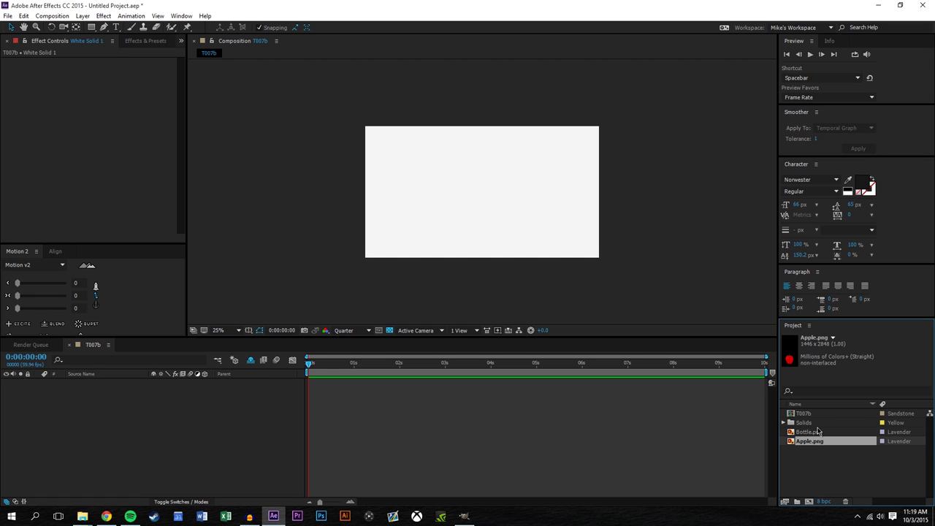
shift+click(818, 432)
drag(811, 437, 484, 194)
scroll(502, 193, up, 4)
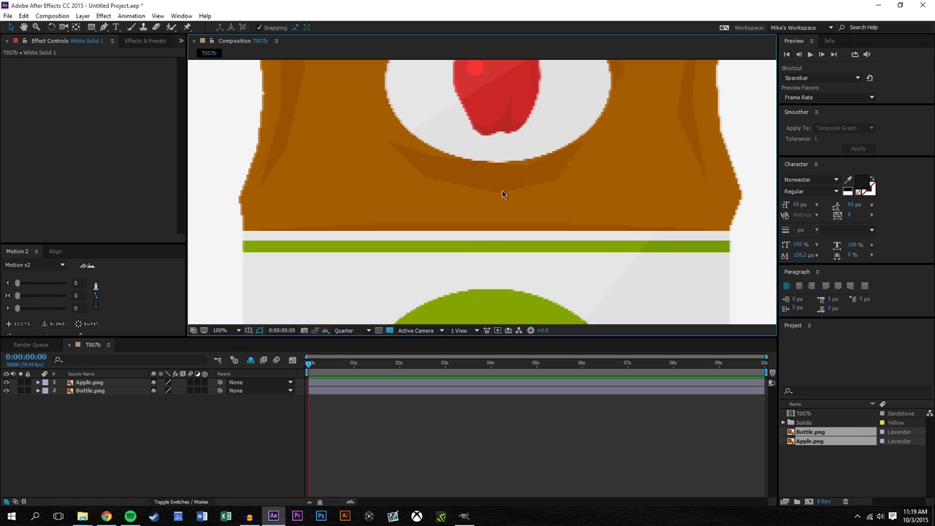
scroll(502, 192, down, 4)
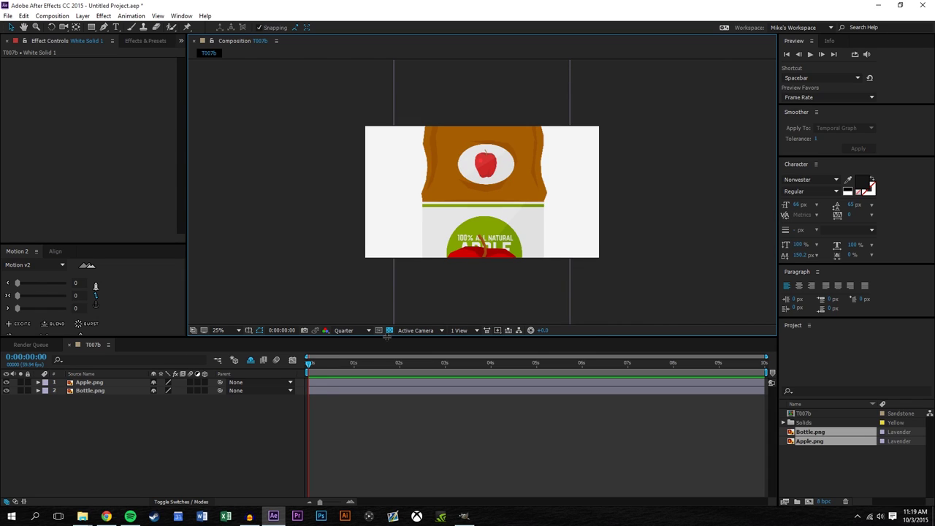
- Scale the Apple.png and Bottle.png layers together down to 29%
click(101, 383)
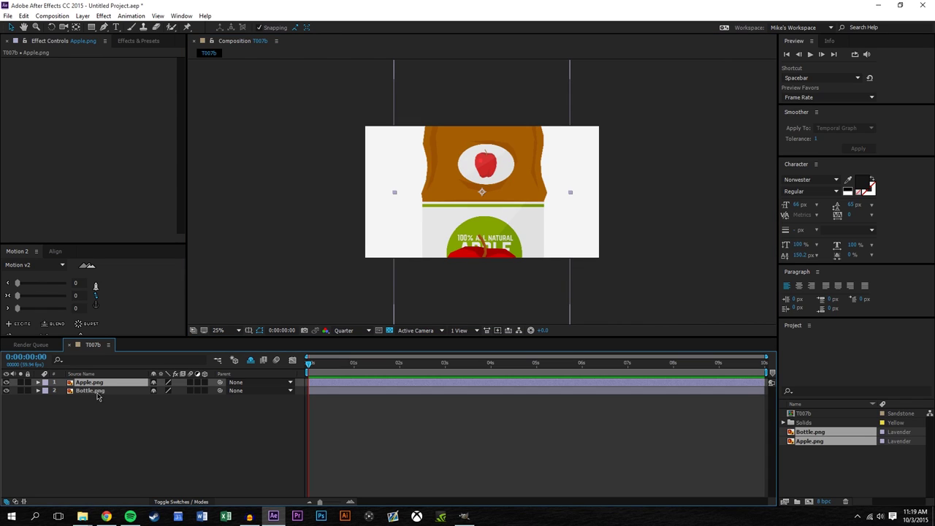
shift+click(99, 391)
key(s)
drag(187, 391, 134, 390)
click(671, 204)
scroll(657, 204, up, 2)
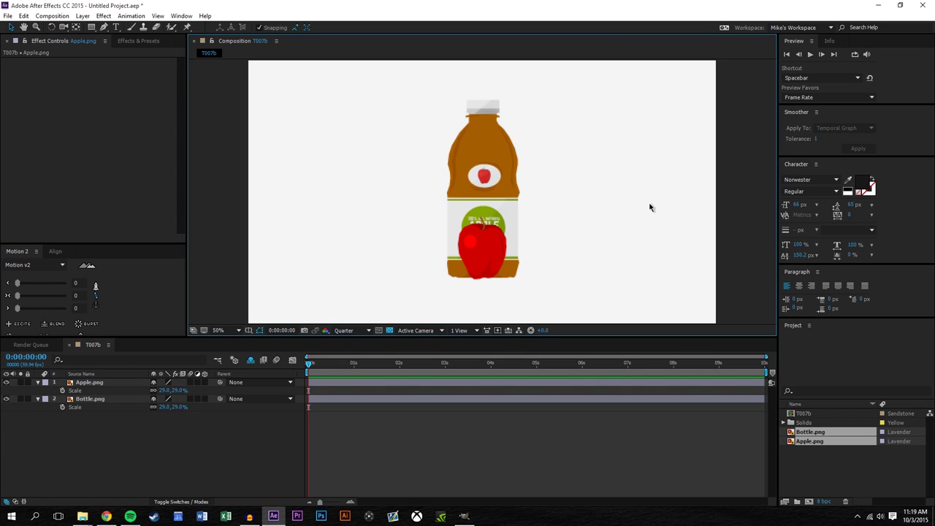
- Set the composition preview resolution to Full and inspect the artwork up close
click(351, 330)
click(345, 353)
scroll(499, 248, up, 2)
scroll(512, 229, down, 2)
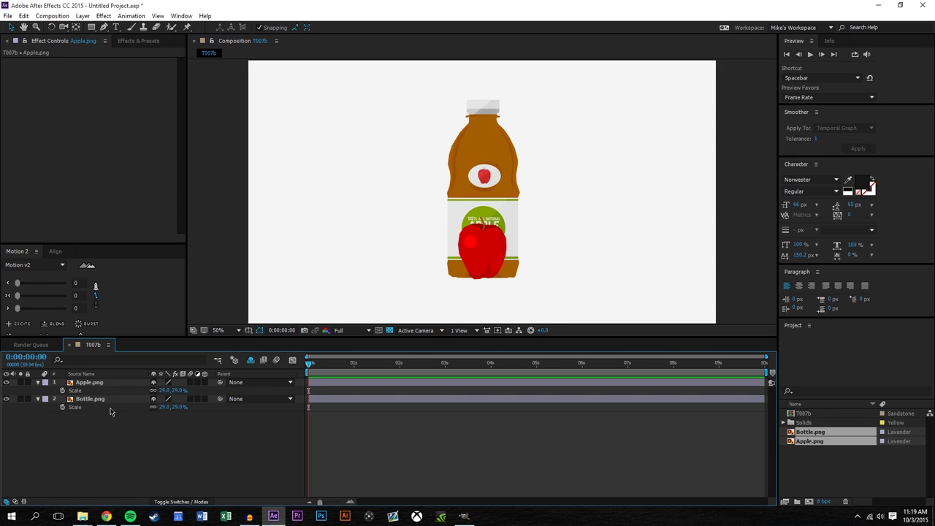
- Try enlarging the Bottle.png layer to 865% and moving it down to inspect the apple on its emblem
click(168, 409)
drag(175, 405, 505, 258)
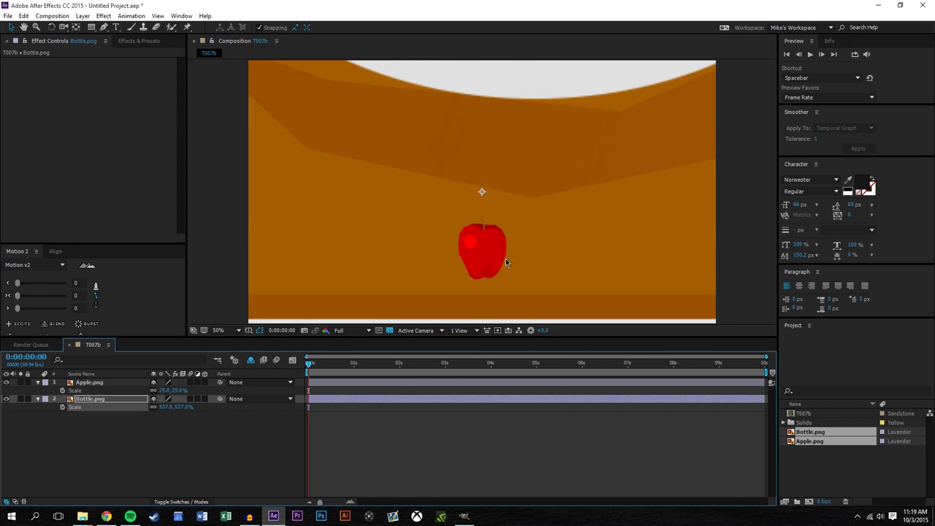
scroll(511, 241, down, 2)
click(184, 406)
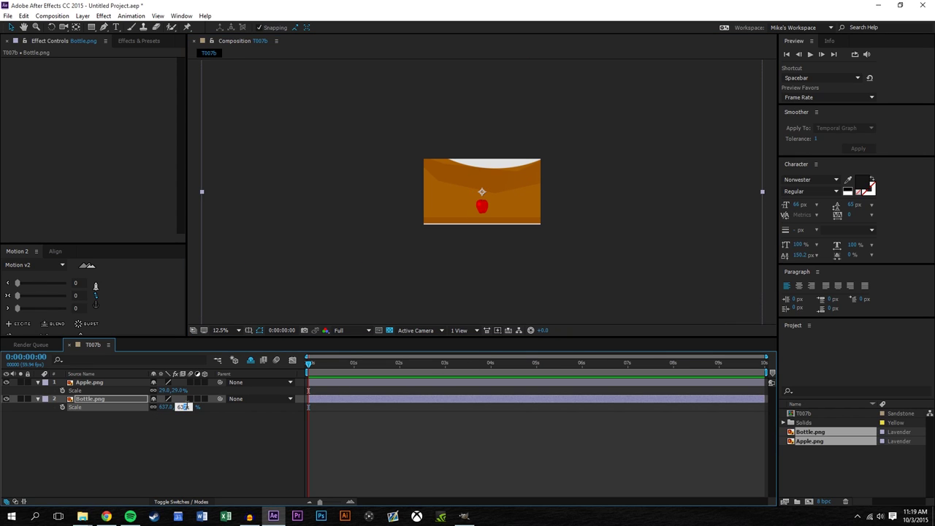
click(181, 414)
drag(177, 407, 361, 359)
drag(482, 295, 539, 351)
scroll(520, 188, up, 1)
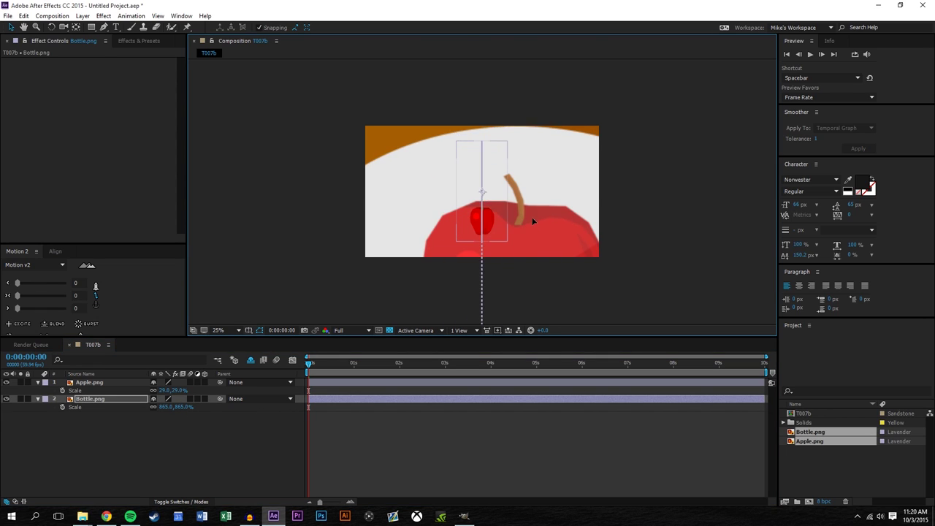
key(period)
key(period)
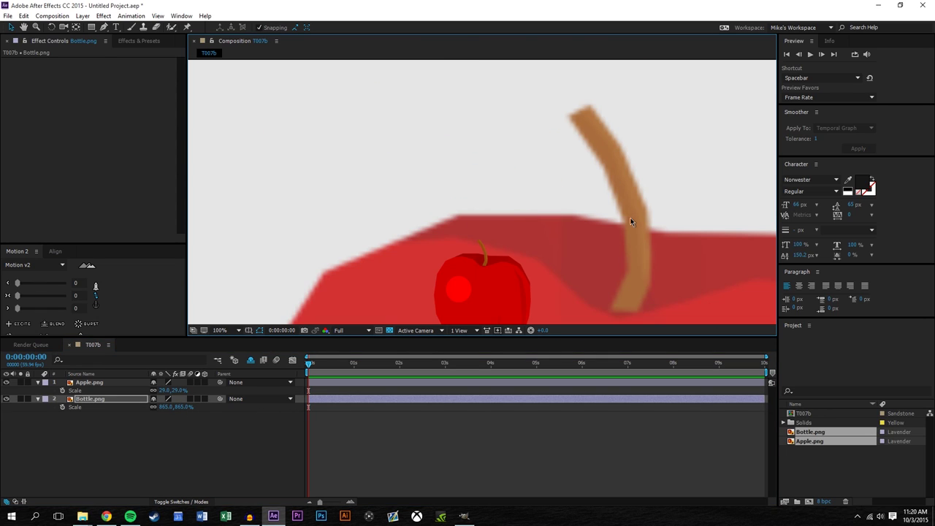
click(177, 443)
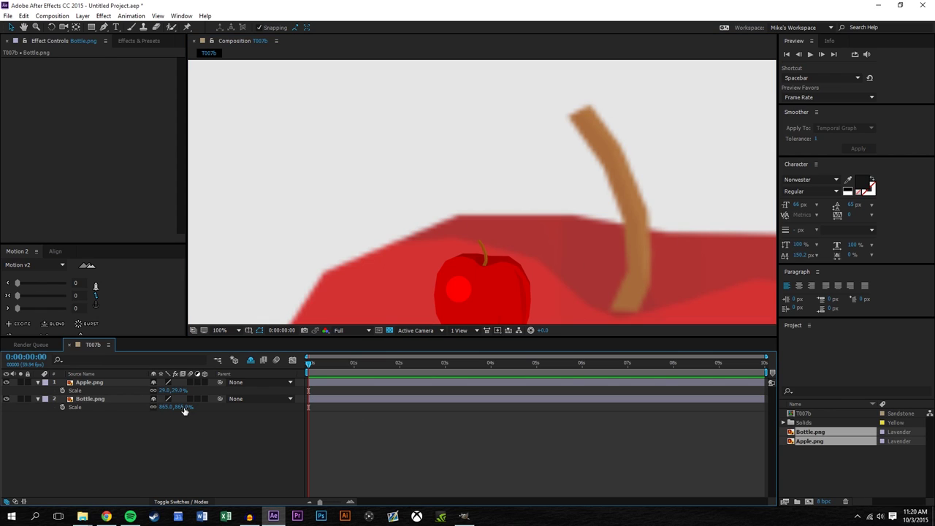
- Undo the repositioning and enlargement of the Bottle.png layer
key(ctrl+z)
key(ctrl+z)
scroll(439, 214, down, 2)
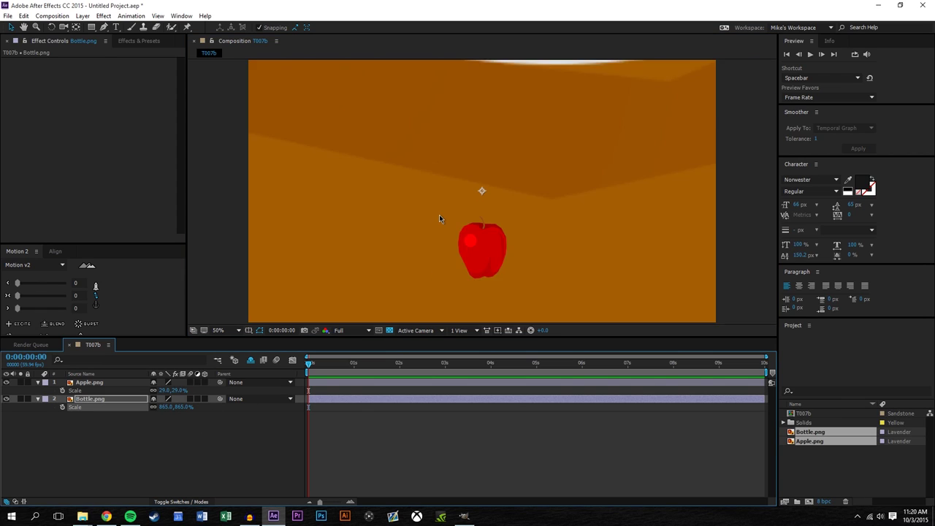
key(ctrl+z)
key(ctrl+z)
click(693, 190)
scroll(540, 243, up, 1)
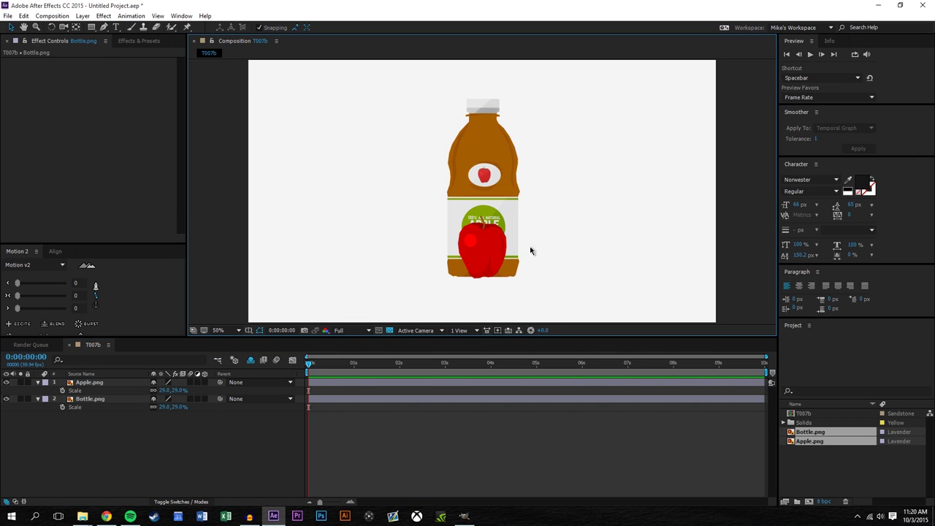
- Reveal the shy background solid in the timeline and apply the Fill effect to it
click(110, 453)
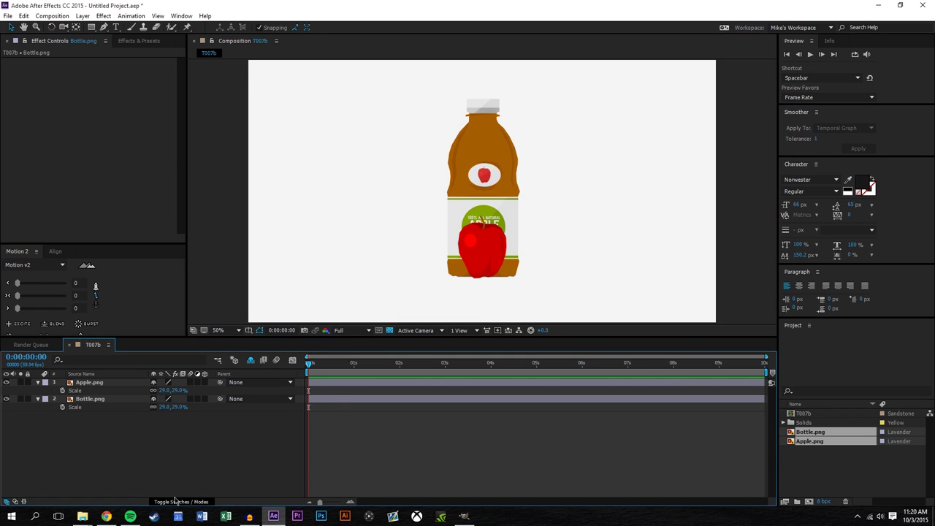
click(251, 360)
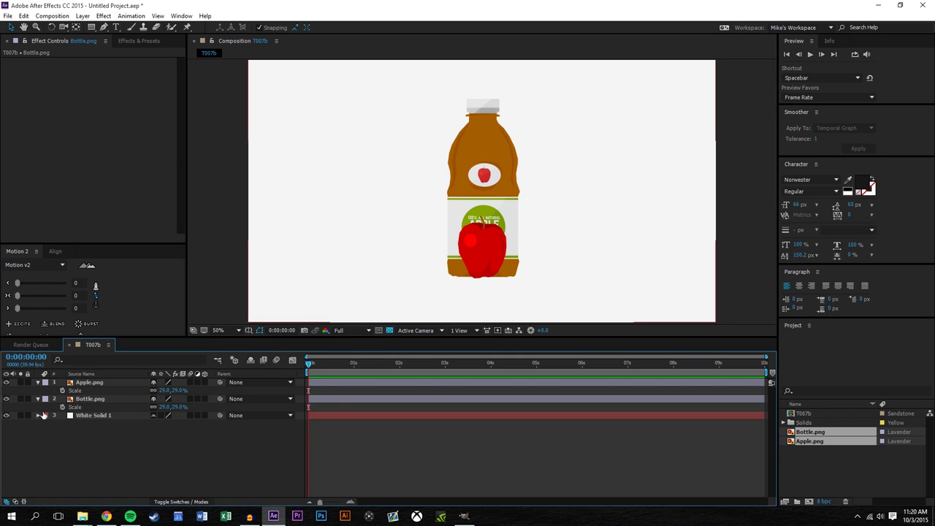
click(85, 422)
click(100, 16)
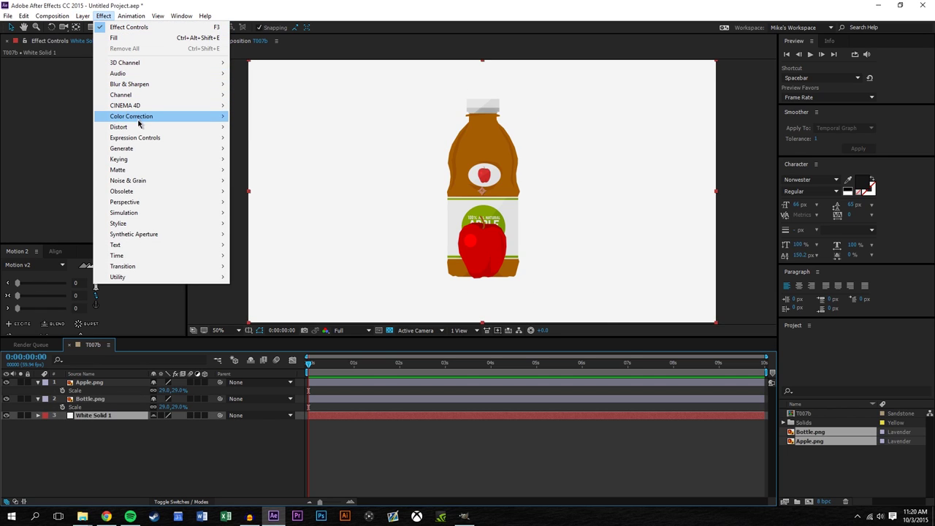
mouse_move(131, 150)
click(249, 309)
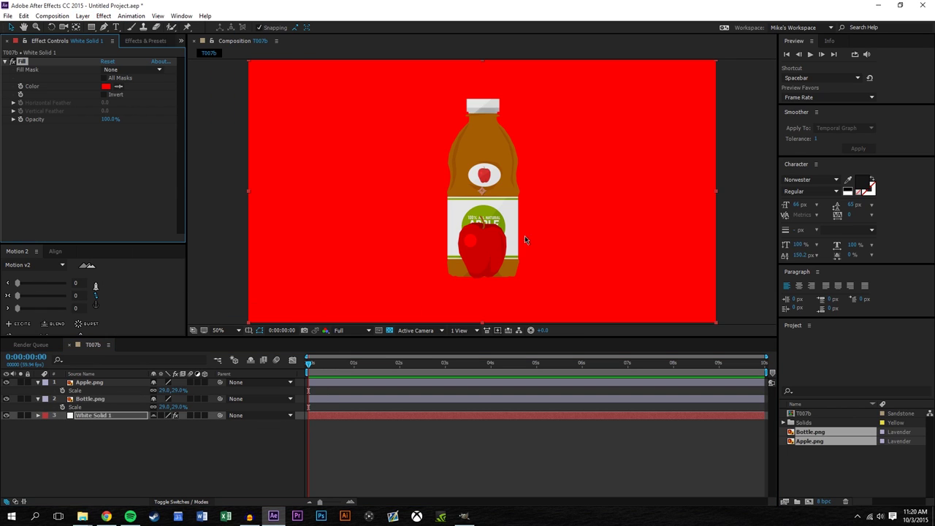
- Set the Fill colour of the background solid to dark grey, hex 1D1D1D
click(106, 86)
drag(475, 293, 399, 348)
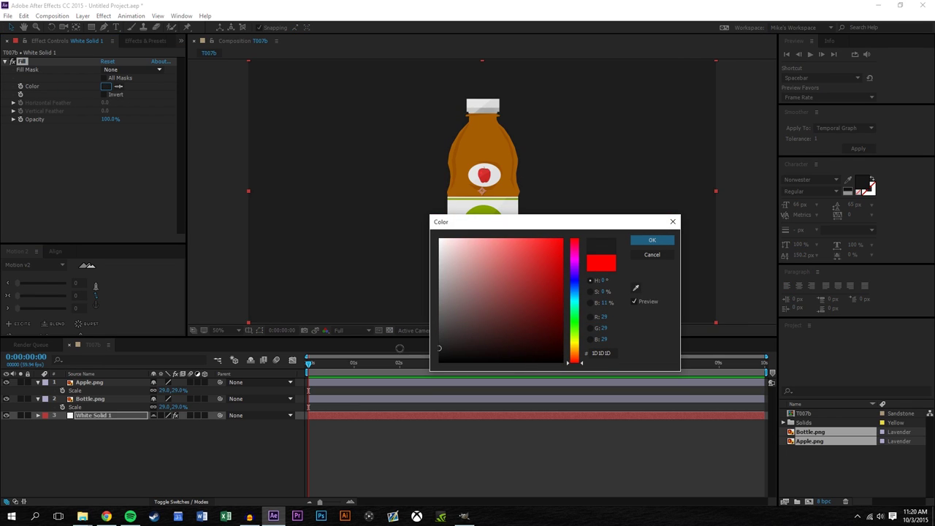
click(651, 240)
click(741, 224)
key(comma)
scroll(587, 244, up, 1)
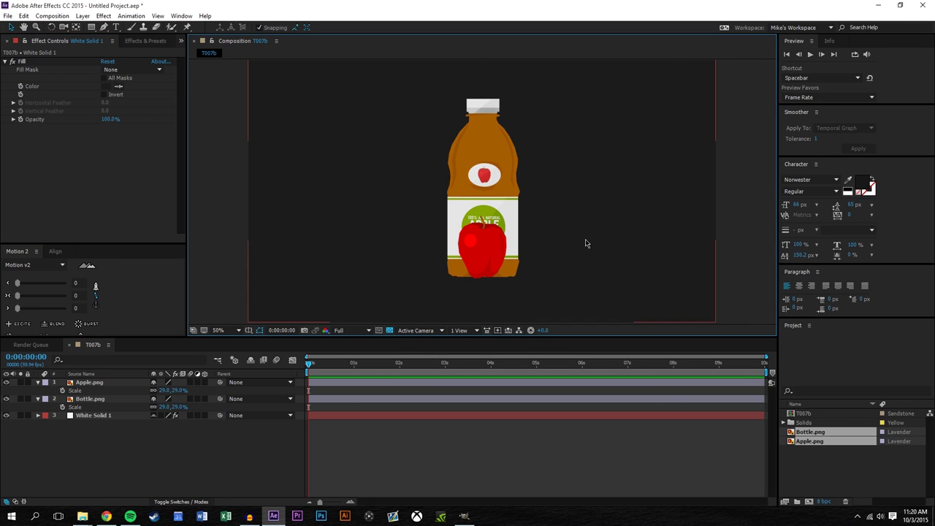
click(200, 490)
scroll(433, 231, down, 1)
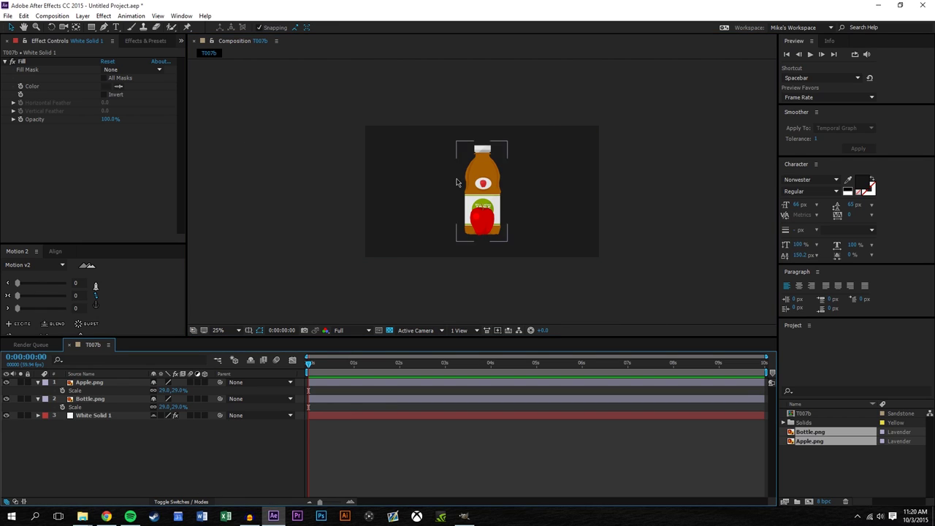
key(period)
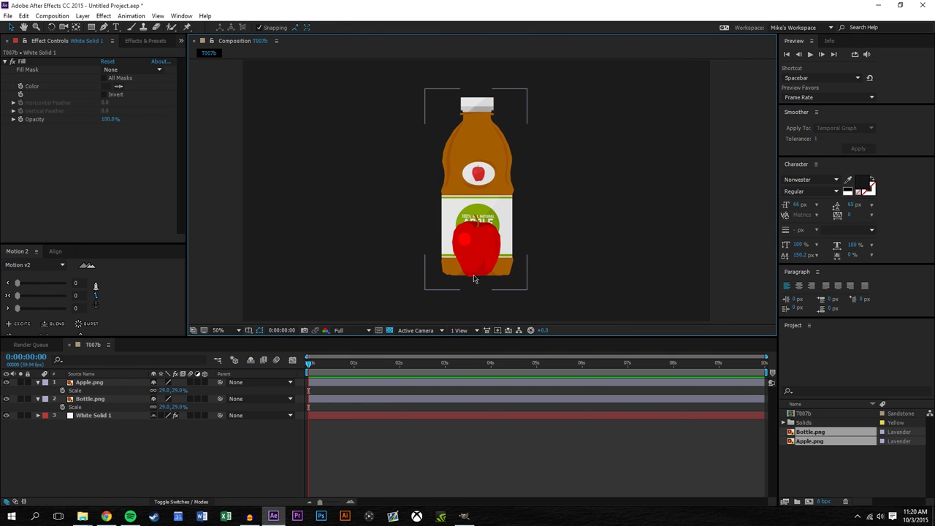
click(427, 449)
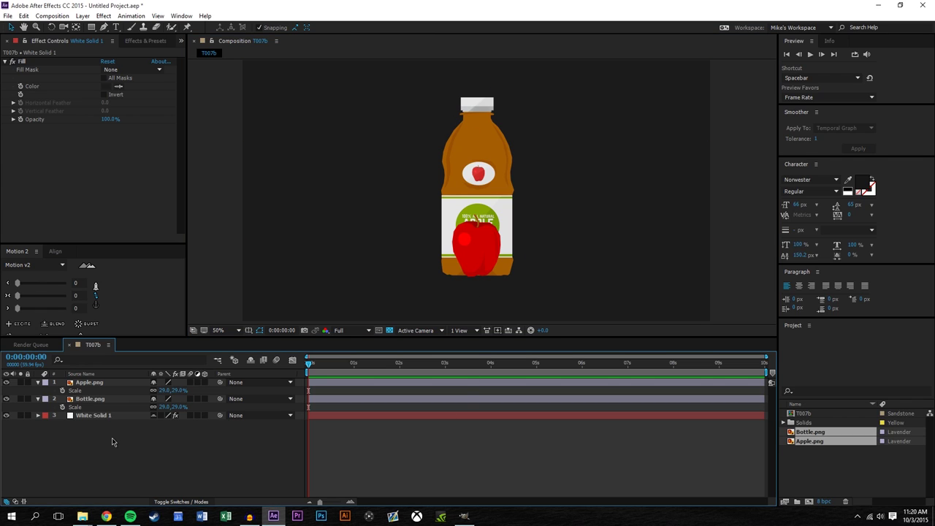
- Auto-trace the alpha channel of the Apple.png layer for the current frame onto a new layer and inspect the traced outline
click(86, 386)
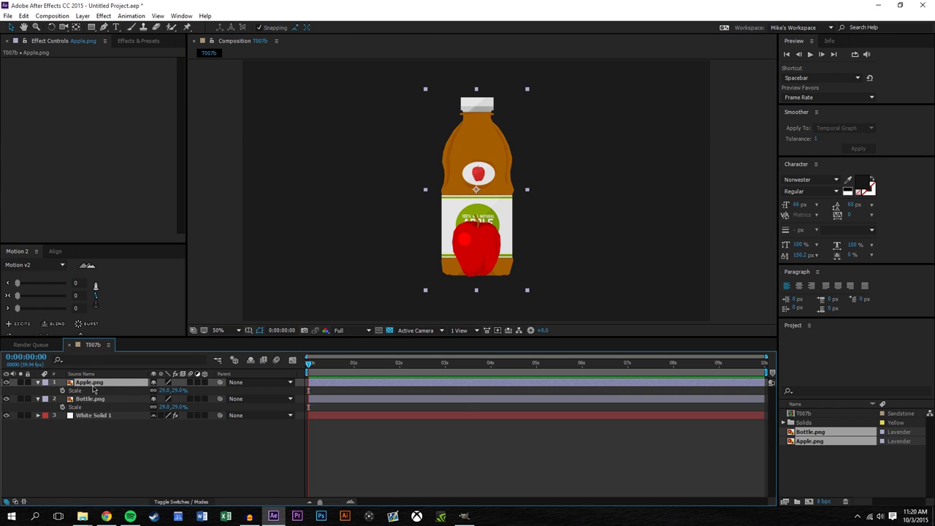
click(83, 15)
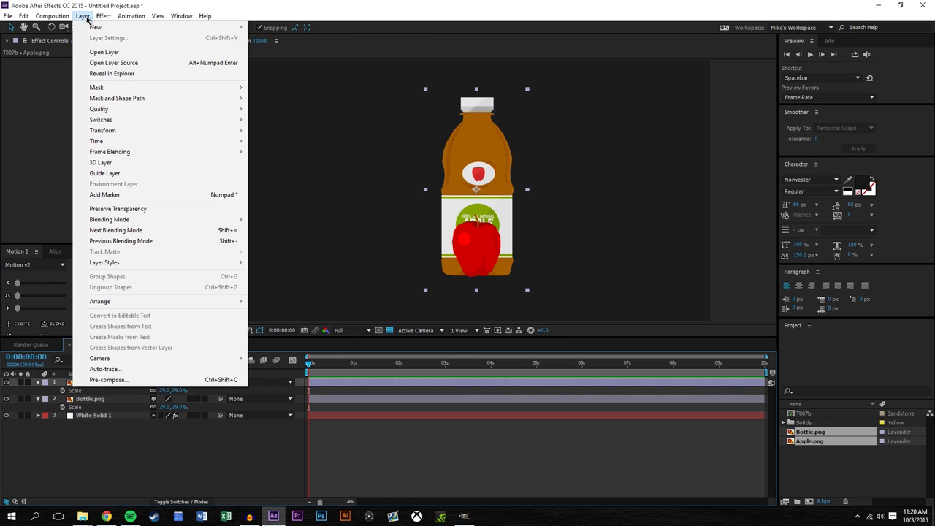
click(103, 370)
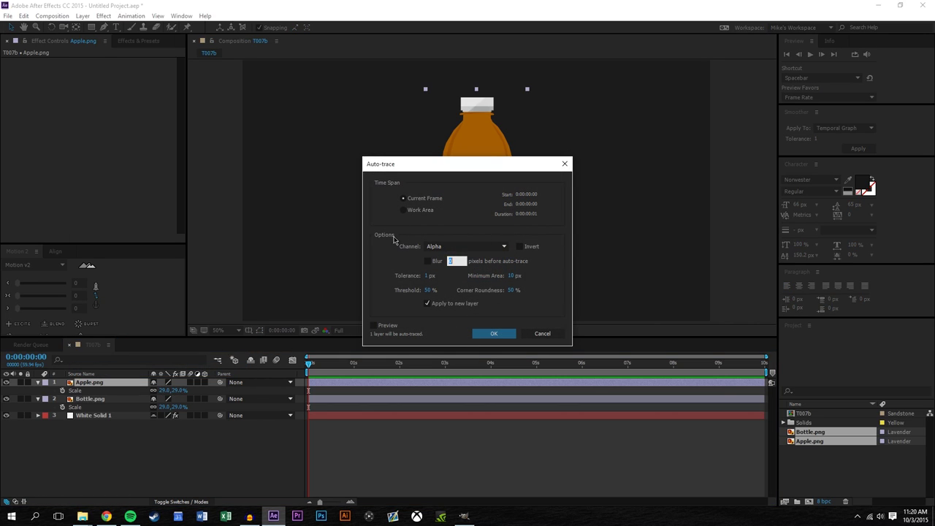
click(493, 333)
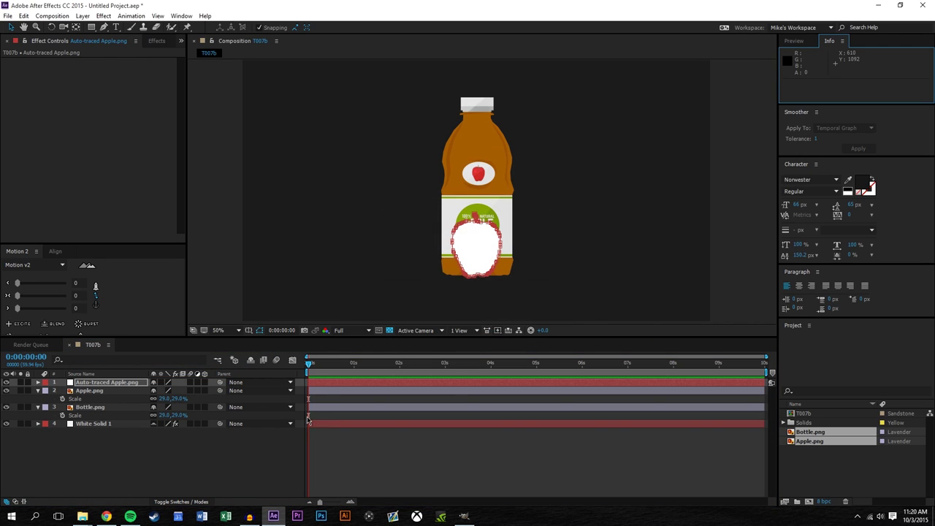
scroll(482, 248, up, 4)
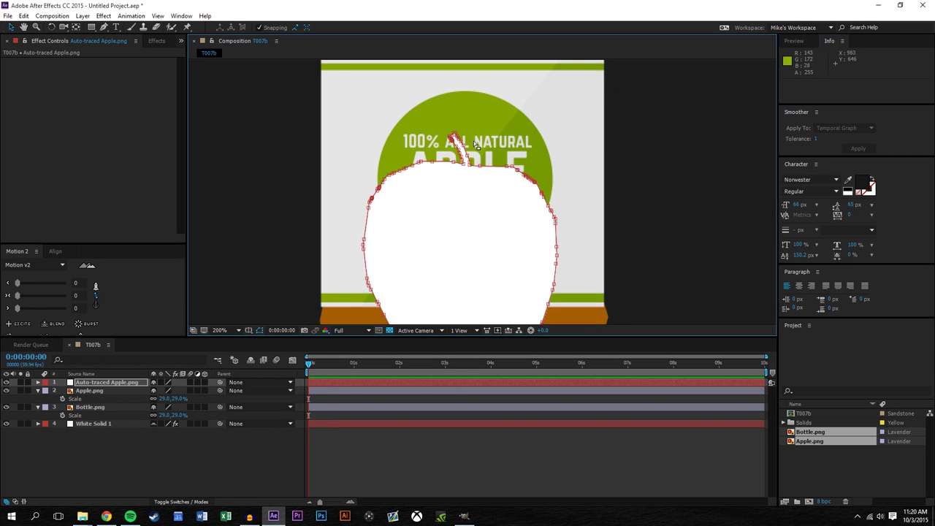
scroll(474, 143, up, 2)
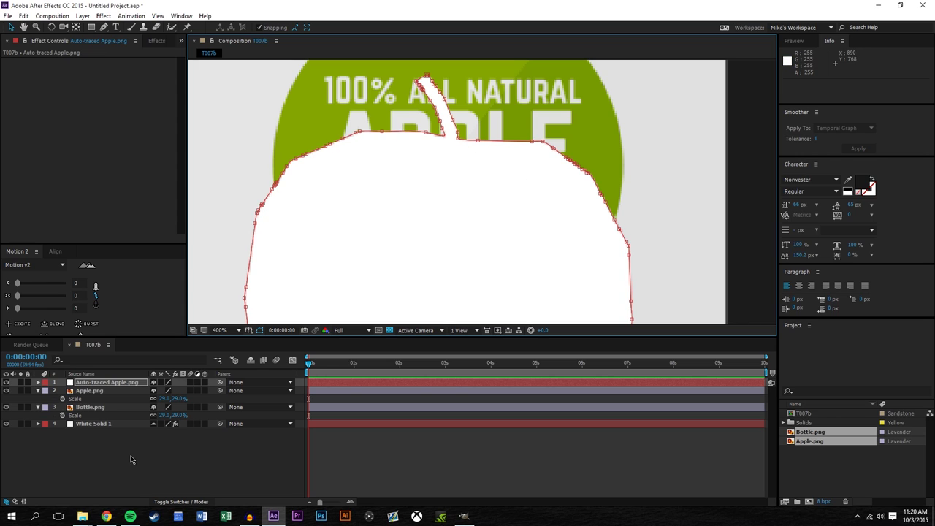
- Reveal the traced apple layer's mask path and remove its keyframing
click(100, 383)
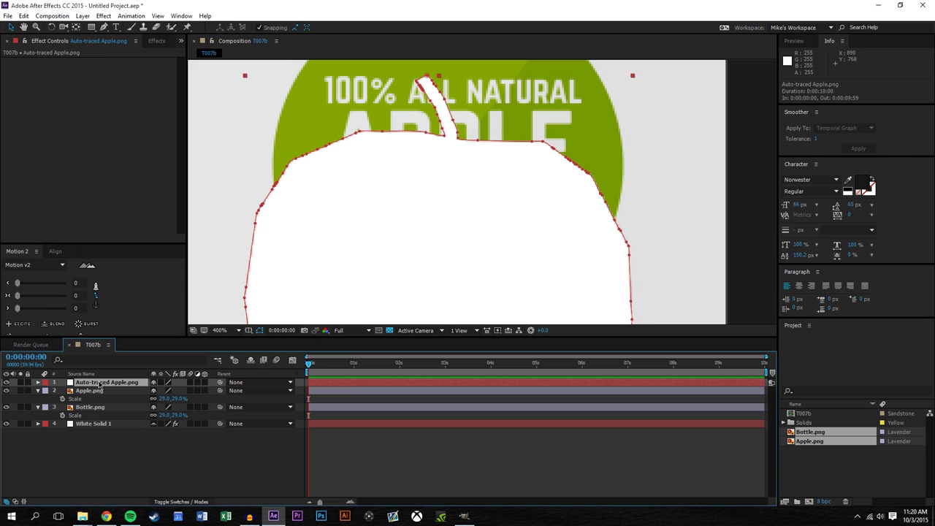
key(m)
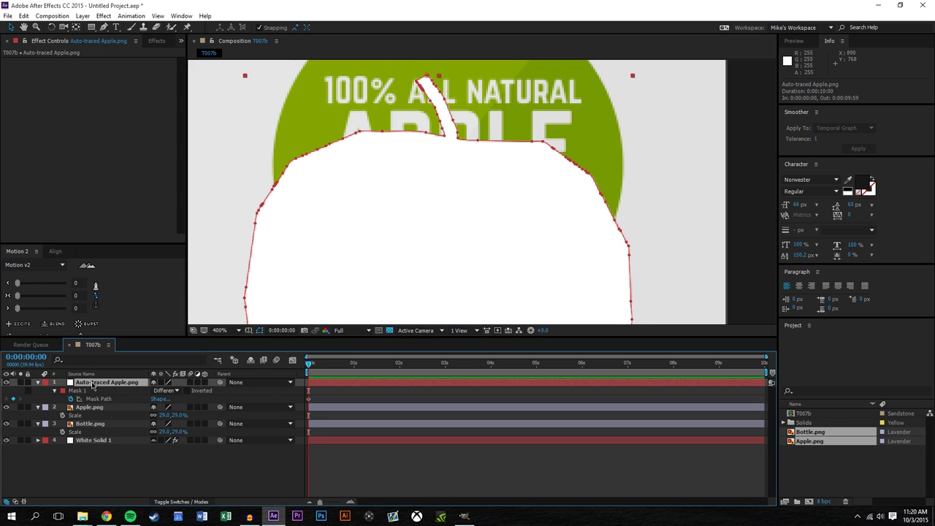
click(110, 466)
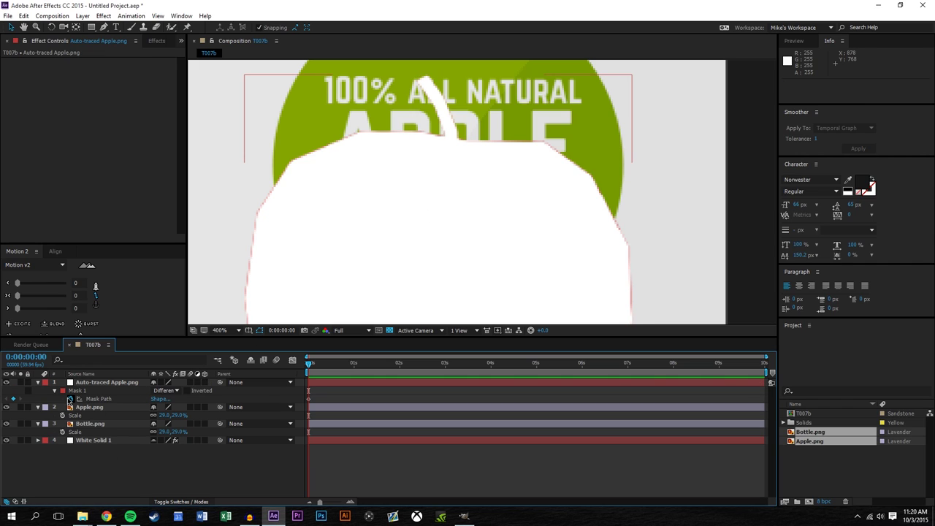
click(87, 399)
- Copy the traced mask onto the Apple.png layer and delete the auto-traced apple layer
click(75, 392)
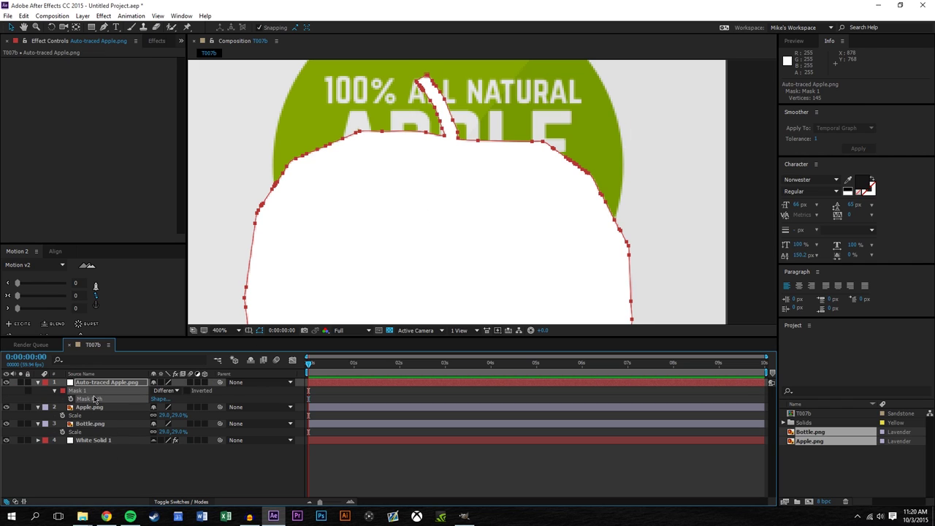
click(110, 407)
key(ctrl+v)
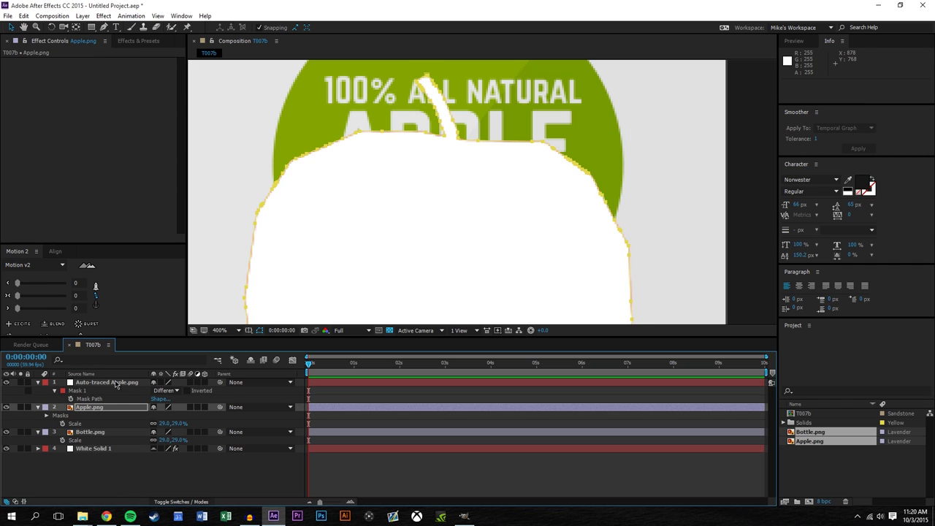
click(116, 385)
key(Delete)
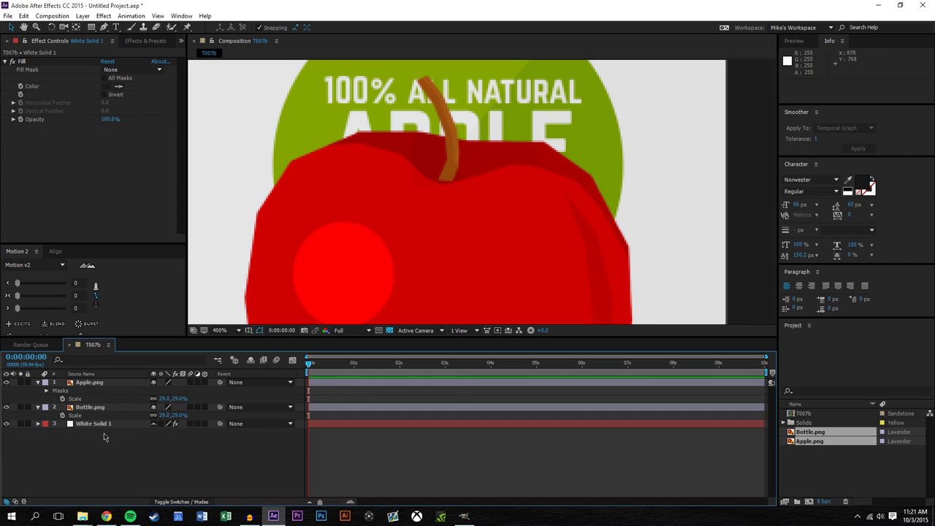
- Reveal the mask on the Apple.png layer and rename it "Apple Mask"
click(88, 383)
key(m)
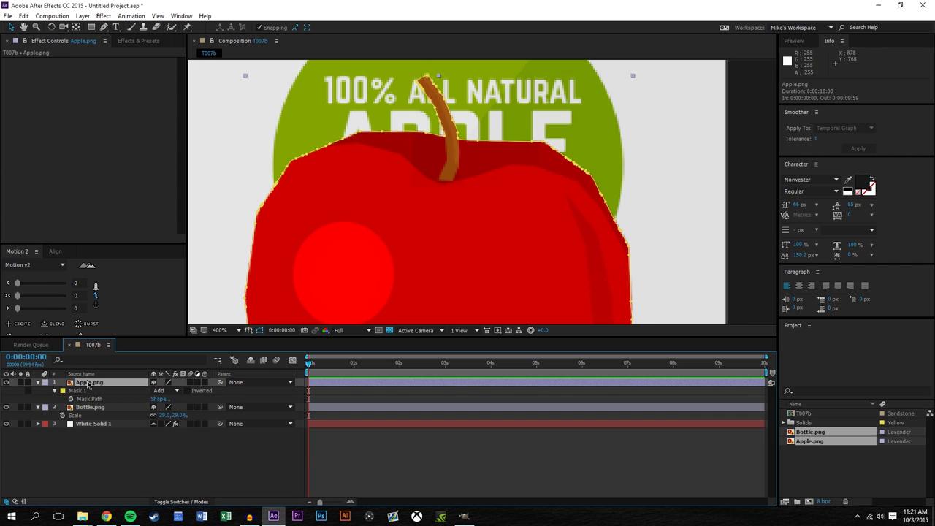
click(175, 390)
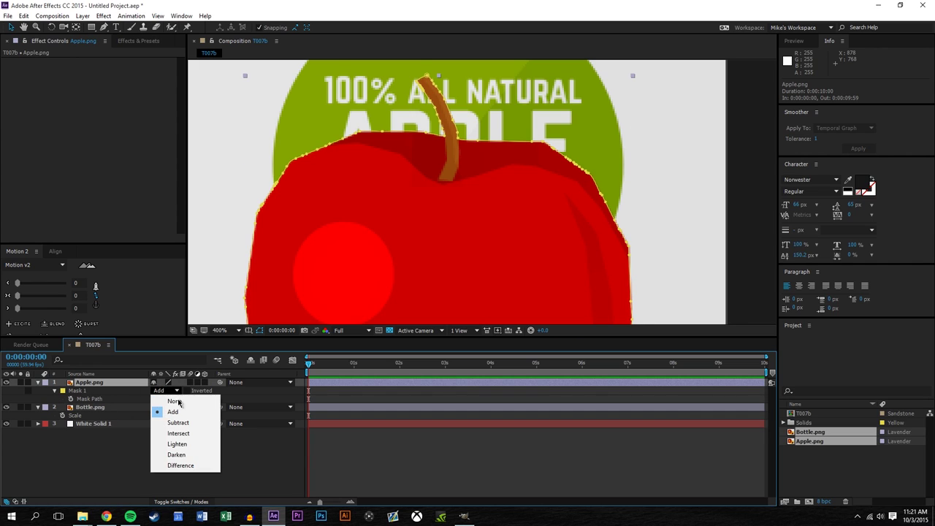
click(112, 399)
right_click(77, 390)
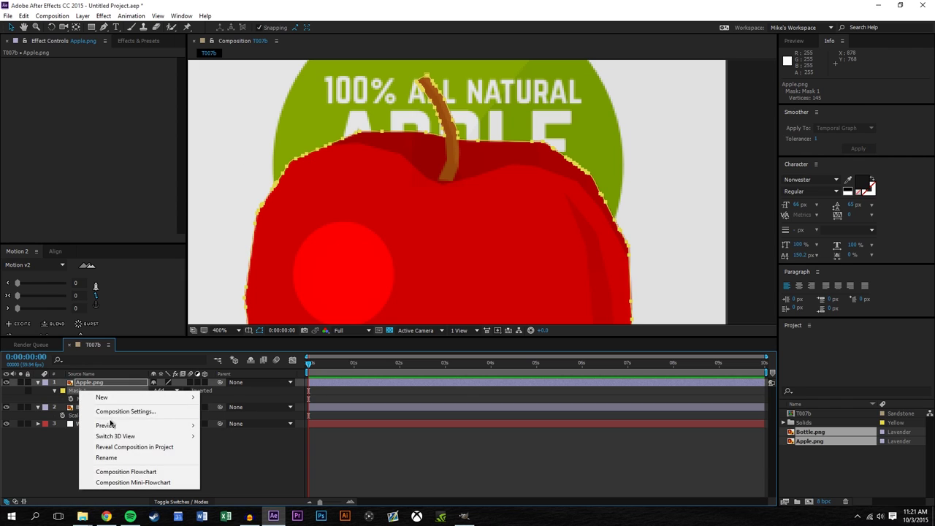
click(121, 457)
text(Apple)
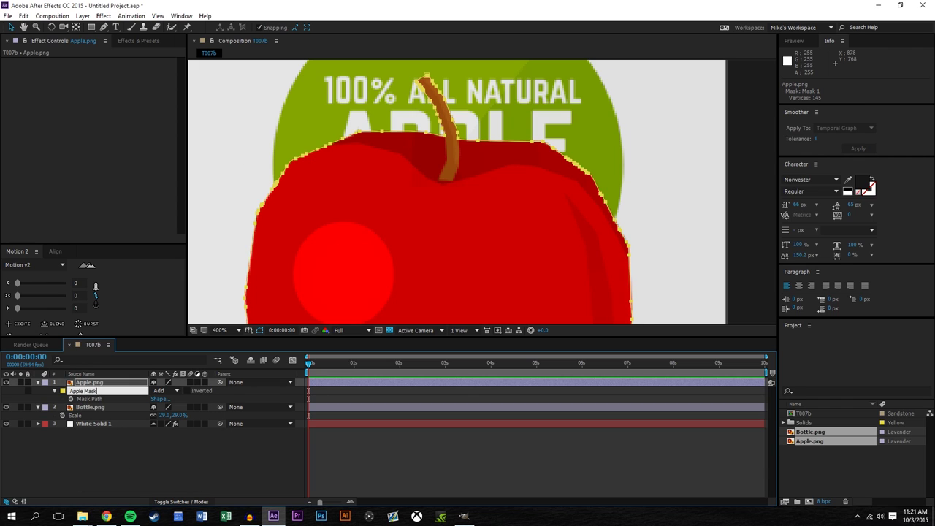
key(Return)
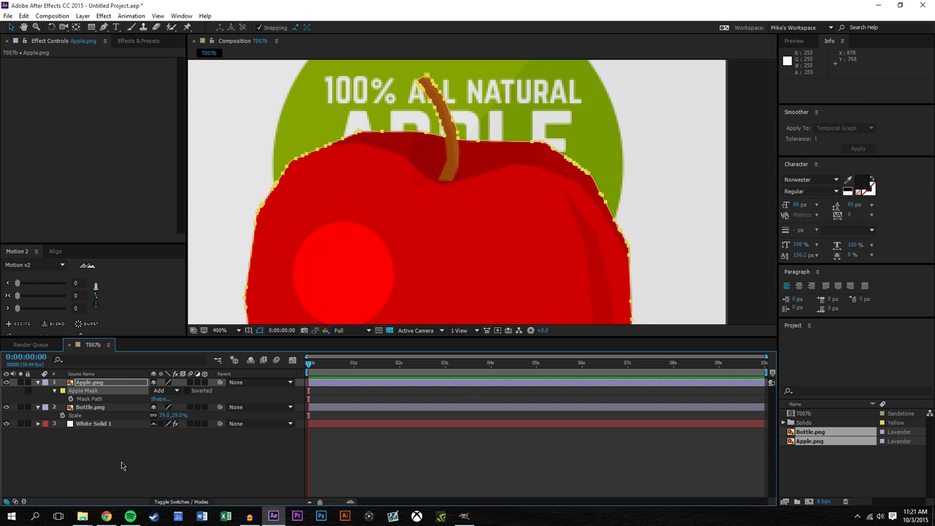
scroll(387, 246, down, 4)
click(159, 482)
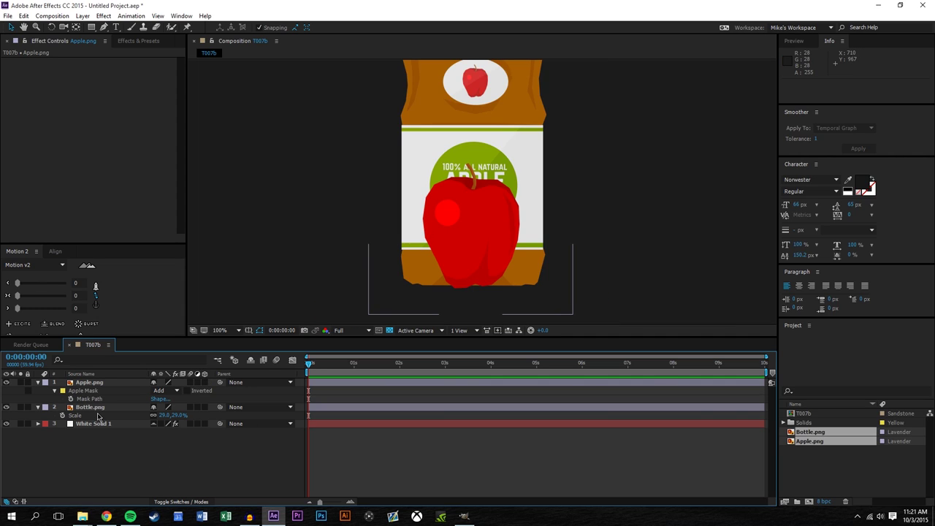
- Auto-trace the alpha channel of the Bottle.png layer onto a new layer and remove the keyframing from its mask path
click(95, 407)
click(82, 15)
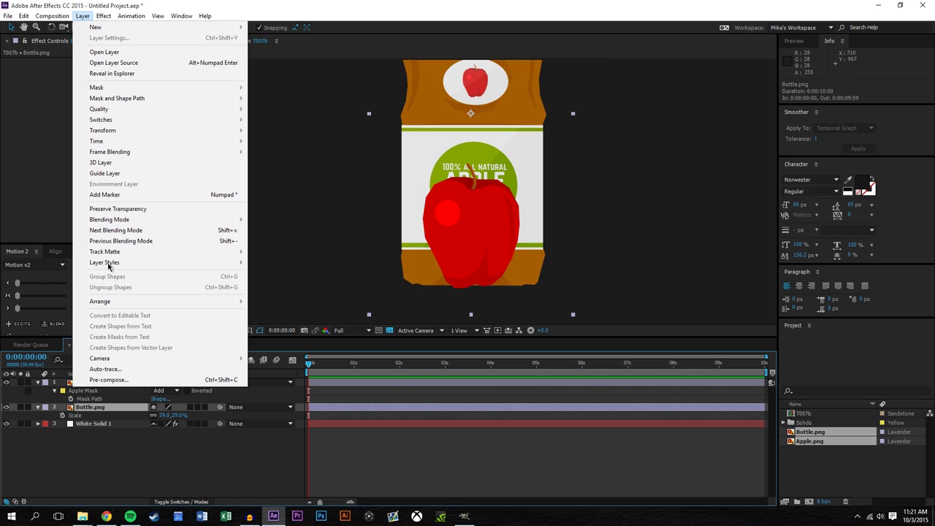
click(106, 370)
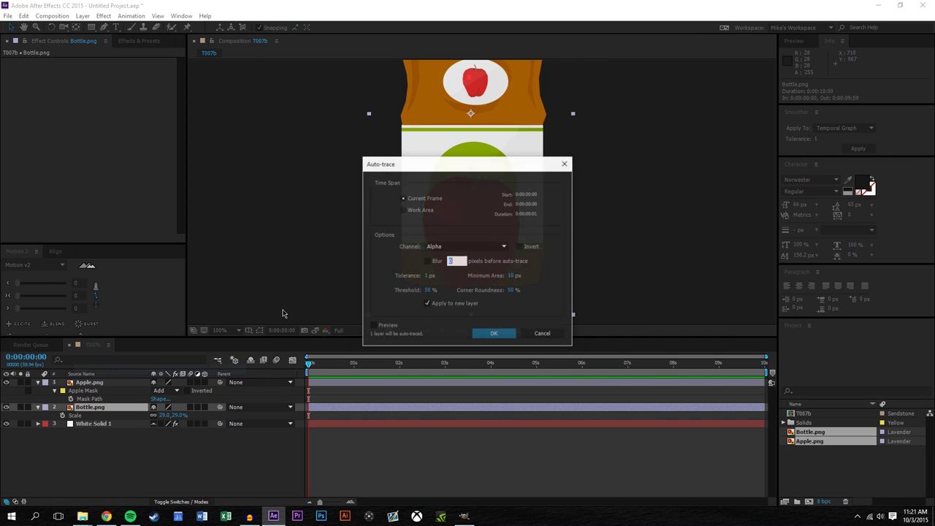
click(490, 337)
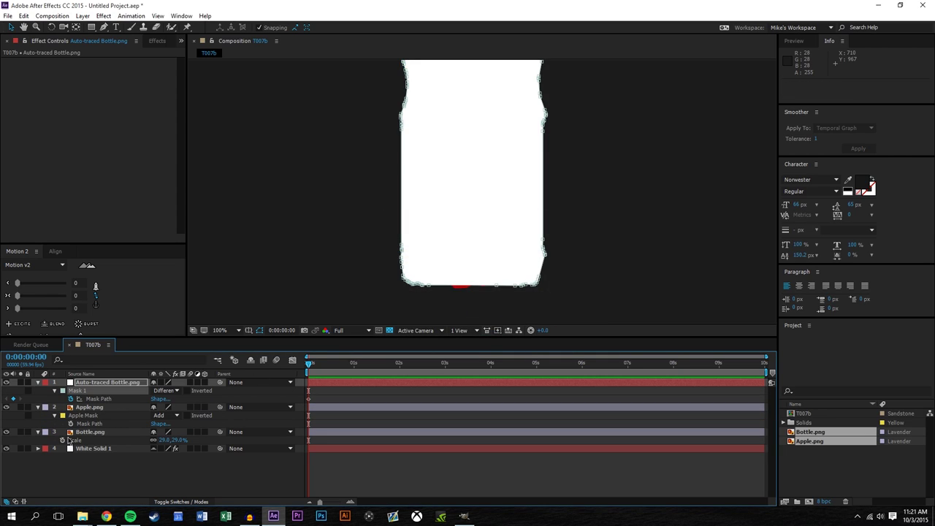
click(76, 399)
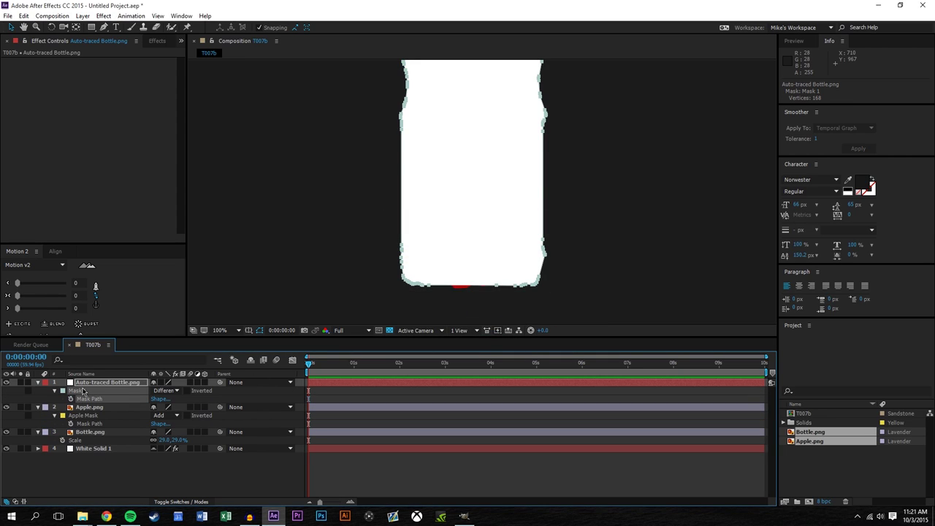
- Copy the traced mask onto the Bottle.png layer and delete the auto-traced bottle layer
click(70, 478)
click(72, 391)
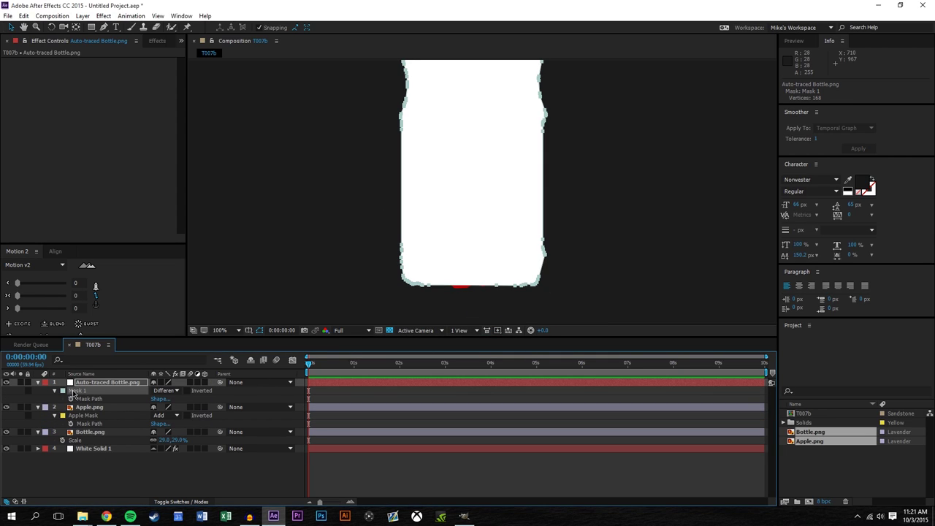
click(87, 433)
key(ctrl+v)
click(112, 385)
key(Delete)
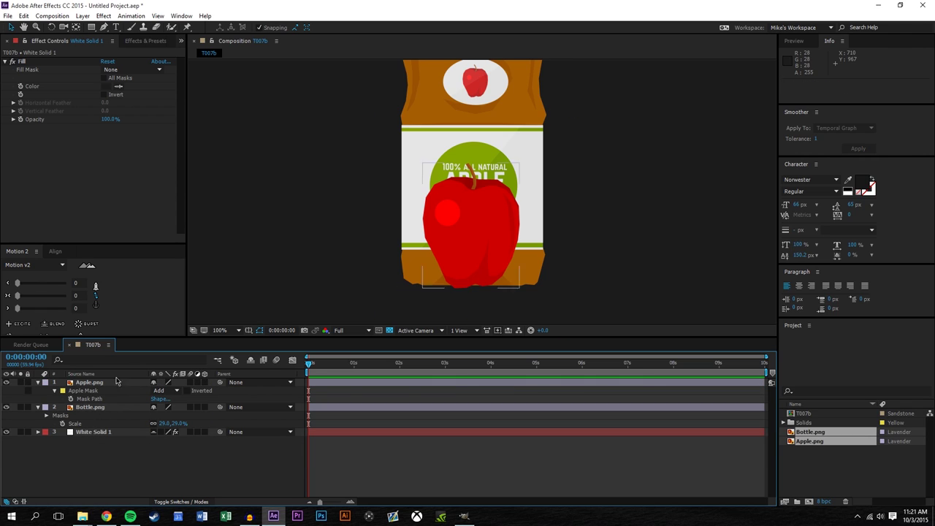
- Reveal the mask on the Bottle.png layer and set its mode to Add
click(89, 408)
key(m)
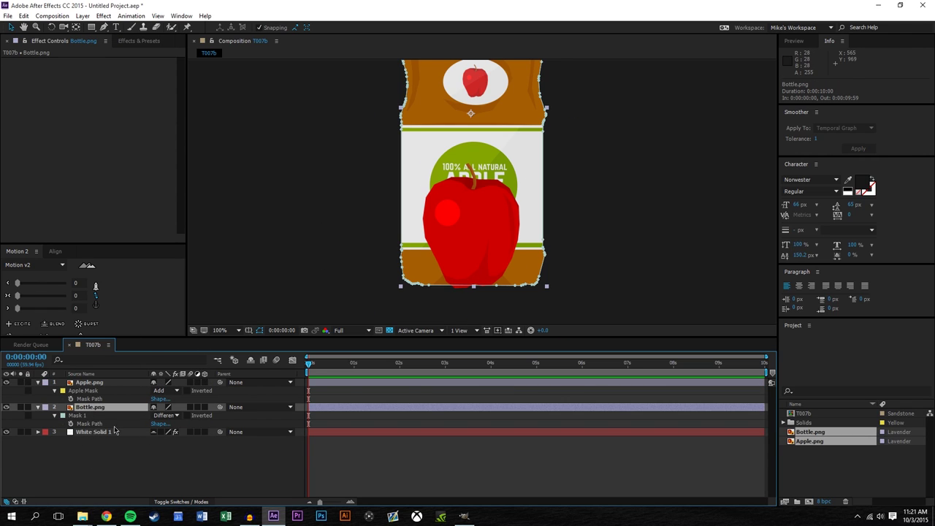
click(166, 415)
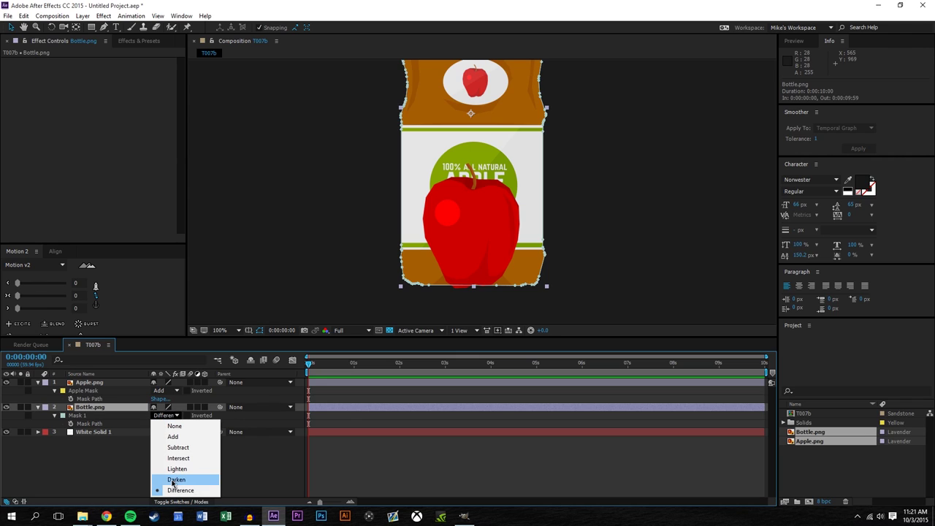
click(182, 437)
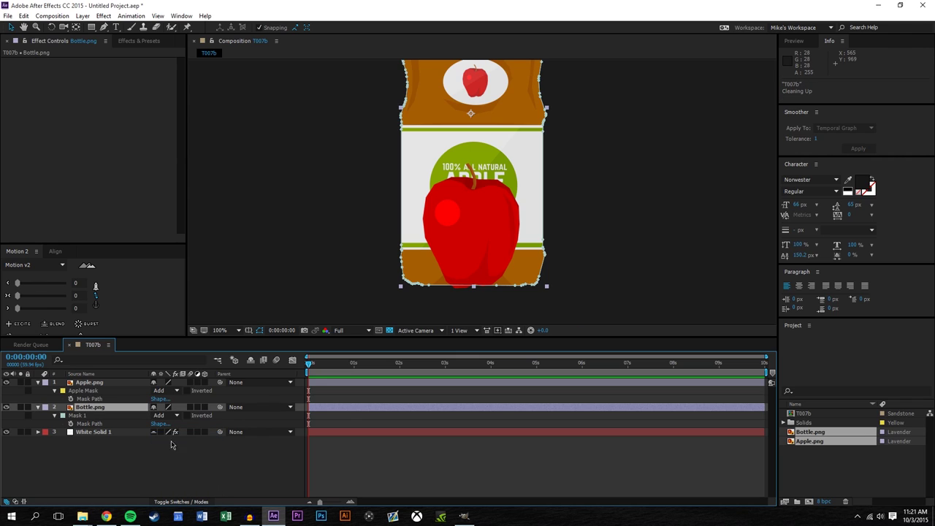
click(184, 483)
- Rename the mask on the Bottle.png layer to "Bottle Mask" and clear the selection
right_click(76, 416)
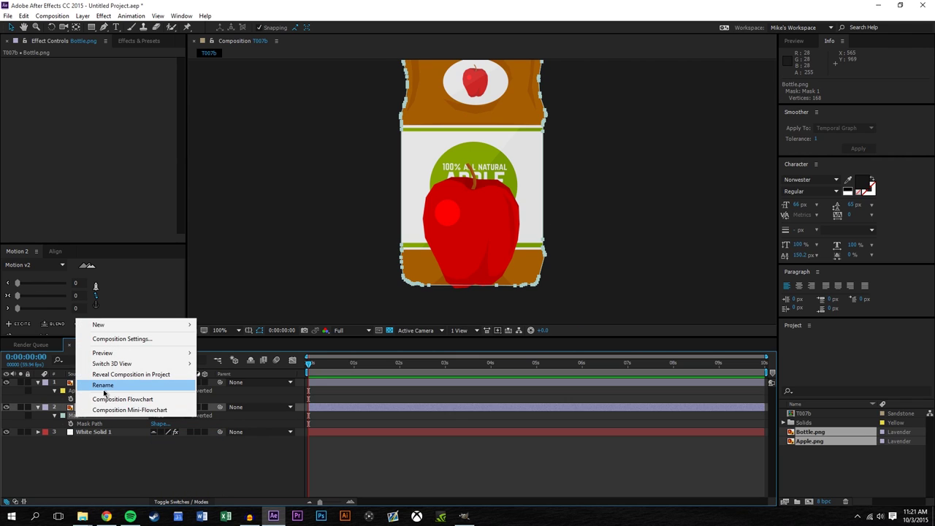
click(106, 387)
text(Bottle Mask)
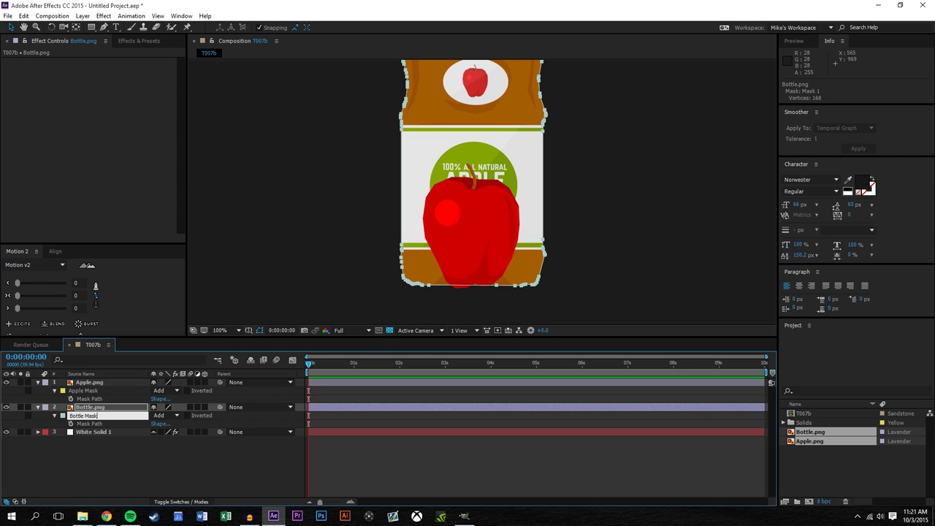
key(Return)
key(ctrl+shift+a)
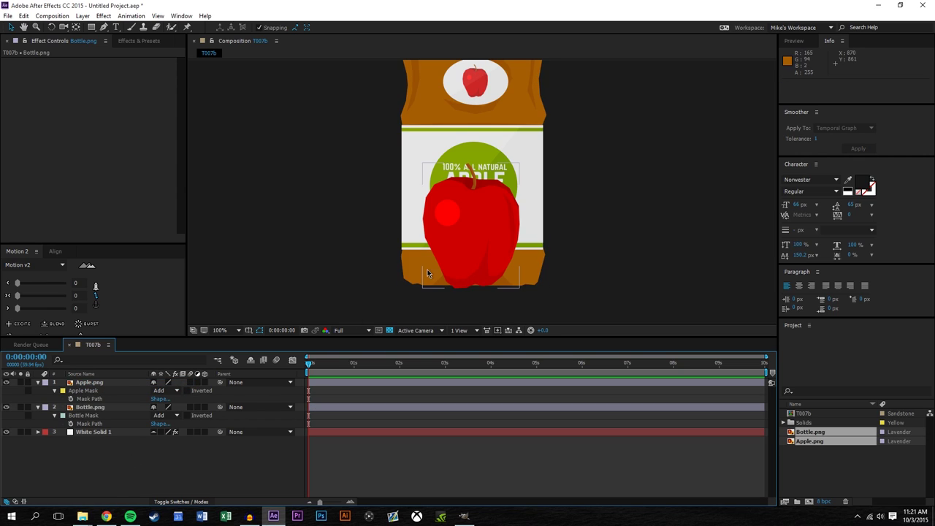
- Find the Reshape effect and apply it to the Apple.png layer
scroll(424, 273, down, 1)
drag(496, 186, 482, 220)
key(v)
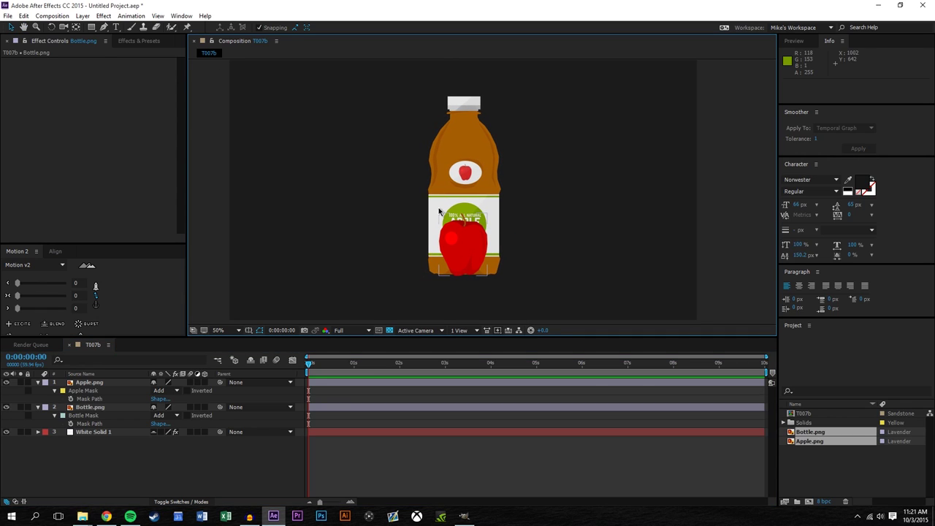
click(137, 42)
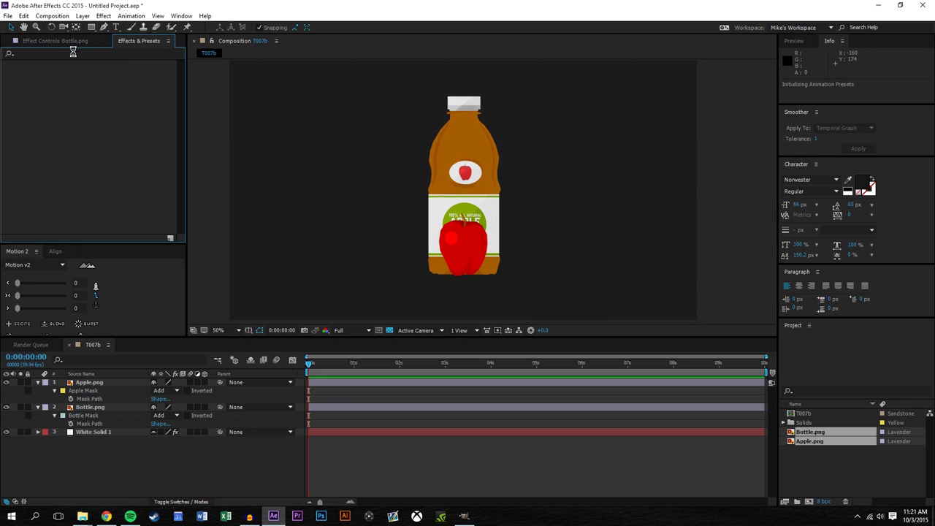
click(27, 52)
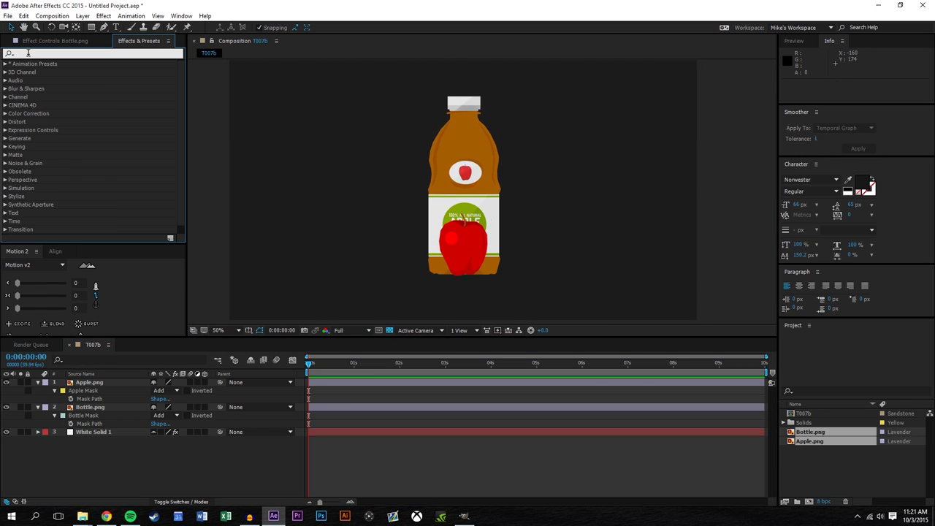
text(reshap)
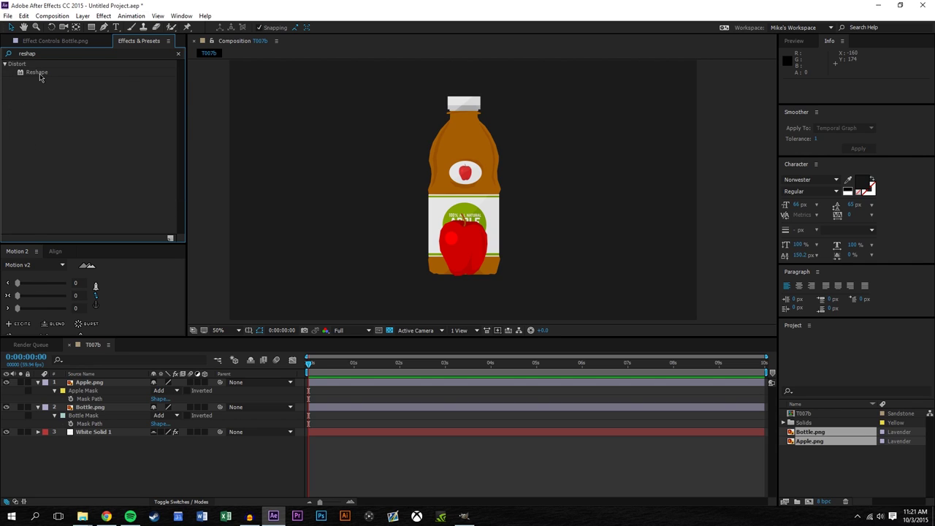
drag(39, 73, 120, 391)
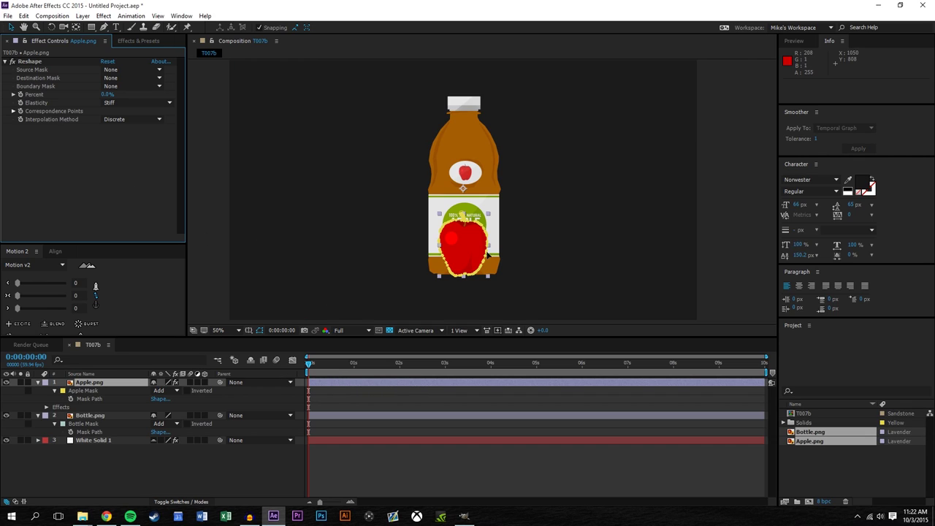
- Try moving two vertices of the Apple Mask on the apple's upper edge and undo both moves
key(period)
scroll(471, 265, up, 3)
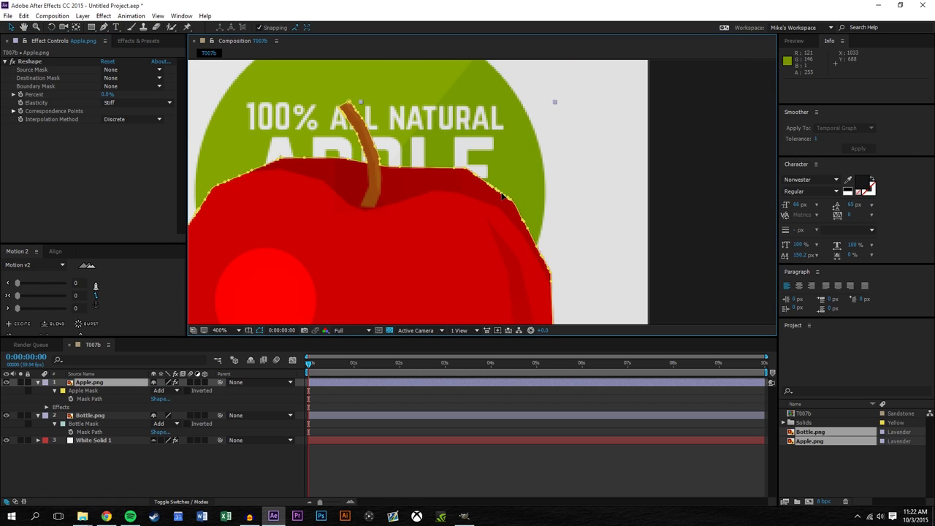
drag(502, 195, 302, 260)
drag(507, 196, 737, 188)
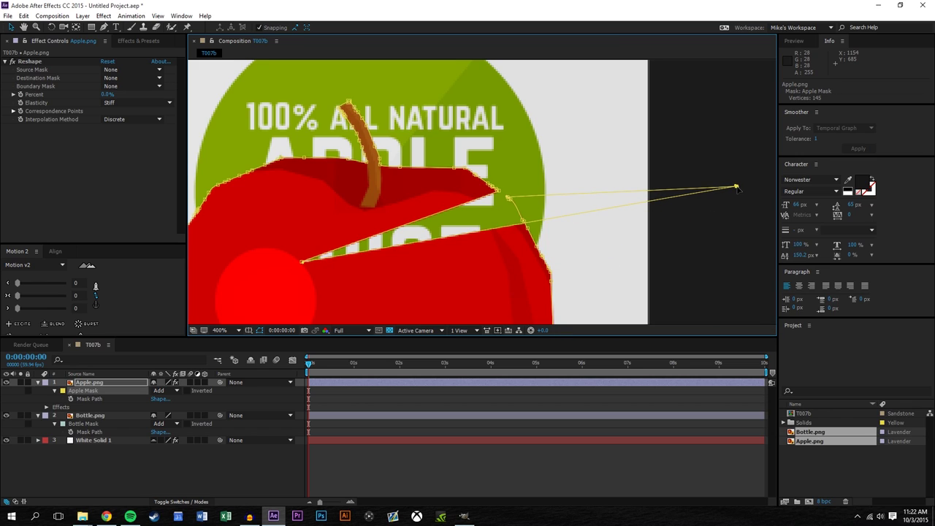
key(ctrl+z)
key(ctrl+z)
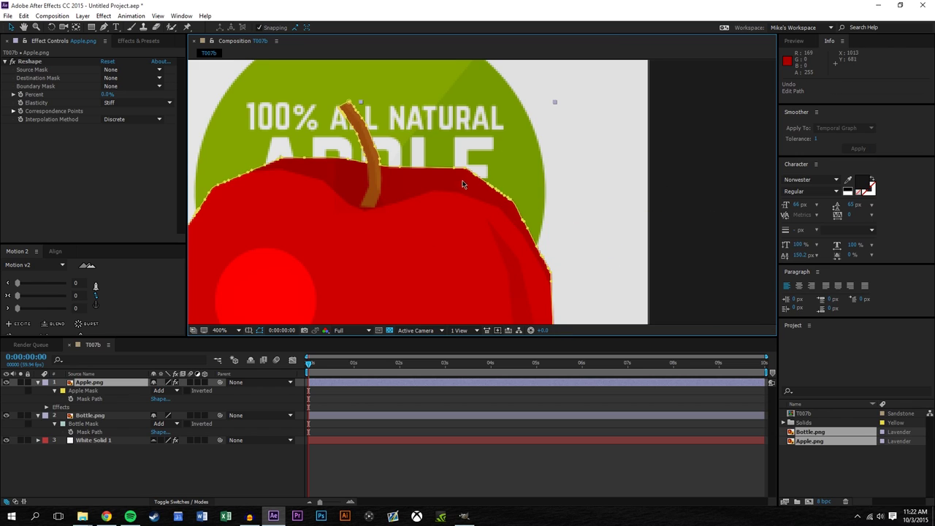
scroll(458, 184, down, 2)
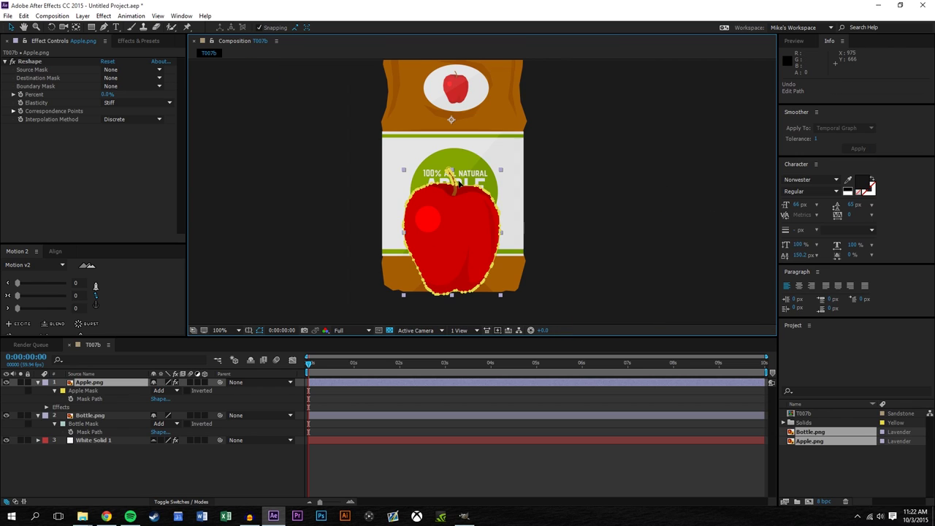
- Lock the White Solid 1 layer and hide it from the timeline as a shy layer
click(527, 180)
scroll(483, 207, up, 1)
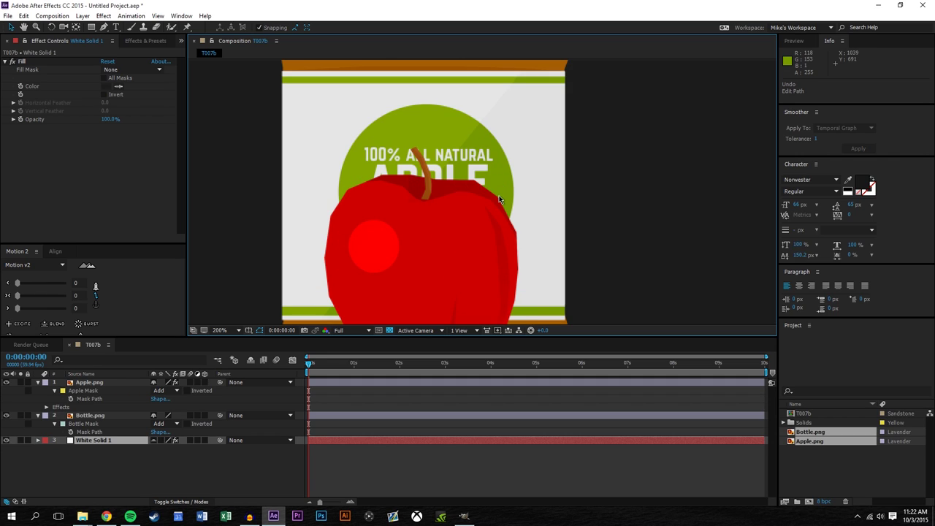
scroll(453, 188, down, 1)
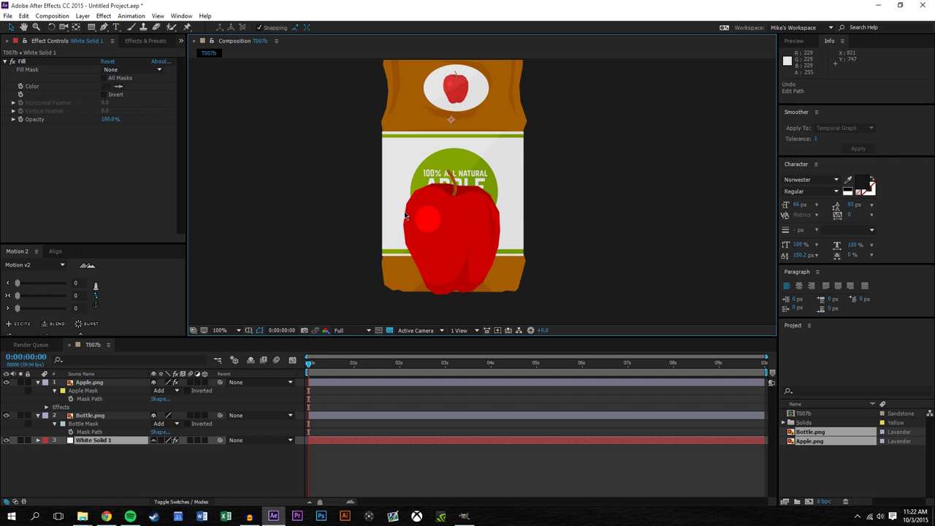
click(78, 382)
click(28, 439)
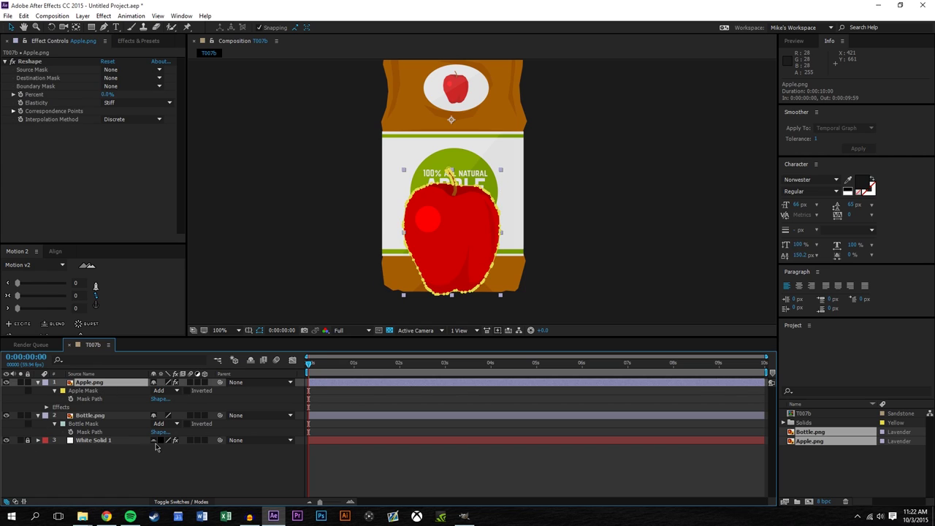
click(250, 360)
click(128, 444)
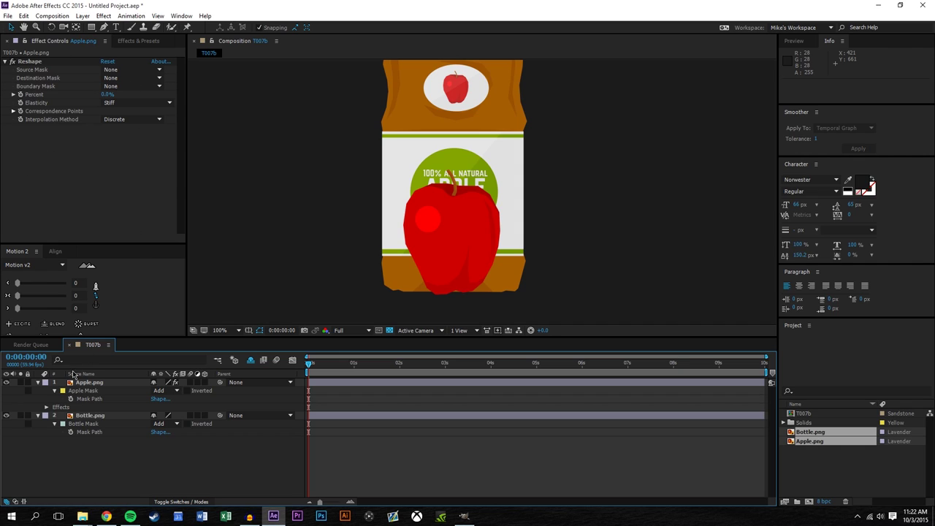
- Turn off the visibility of the Bottle.png layer and set the Source Mask of Apple.png's Reshape effect to Apple Mask
click(91, 382)
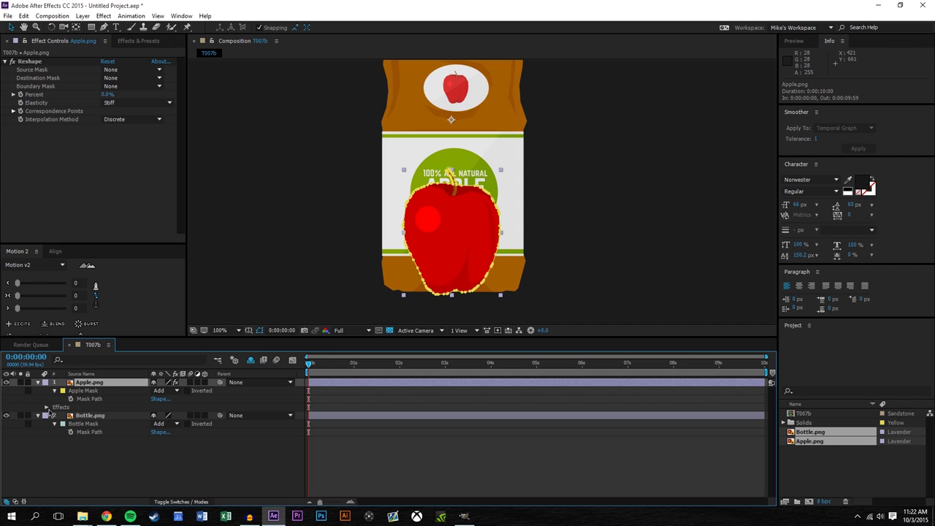
click(6, 414)
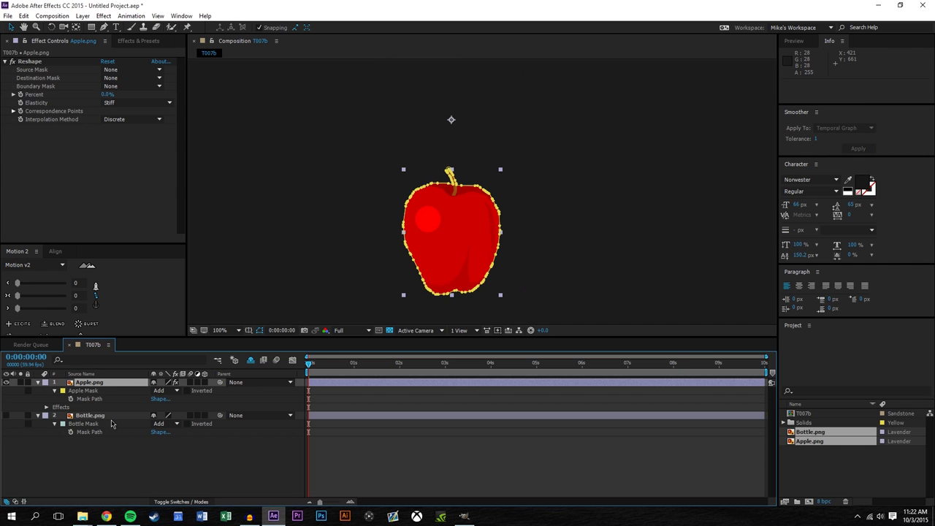
click(559, 151)
click(478, 247)
click(107, 70)
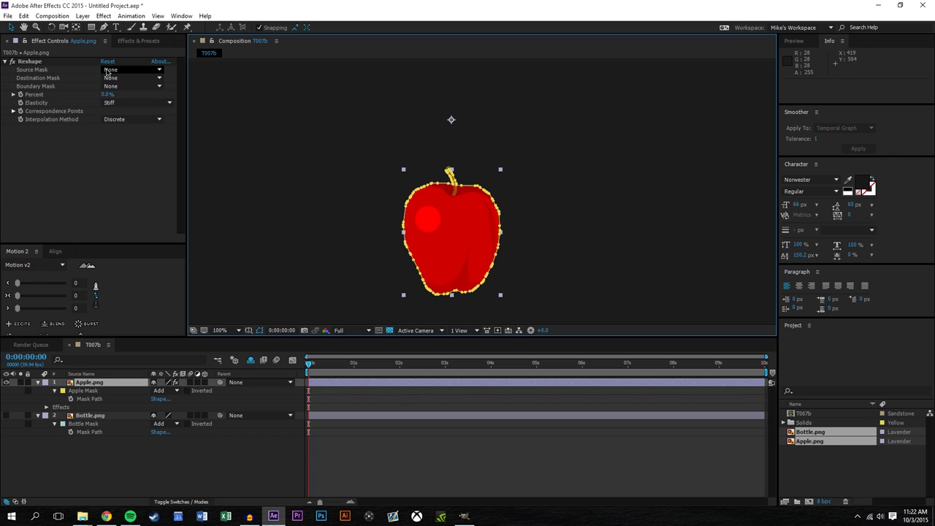
click(122, 70)
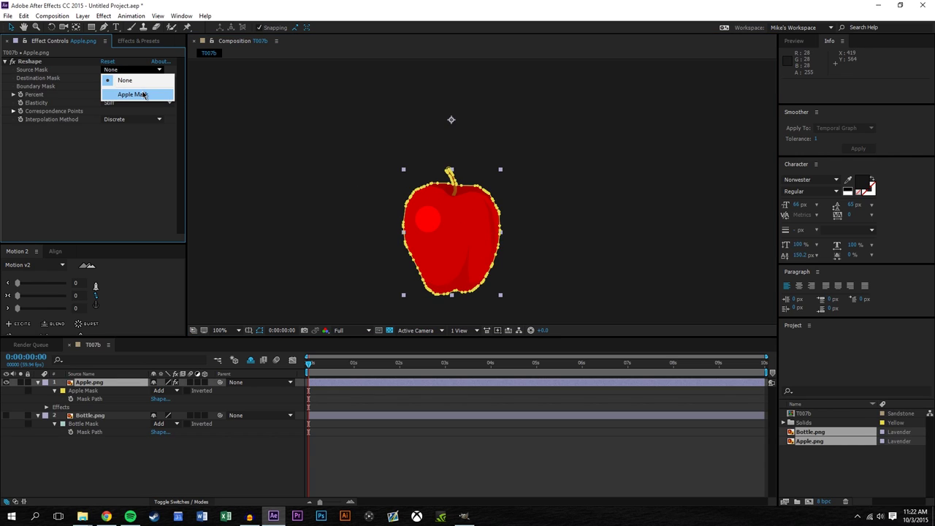
click(133, 93)
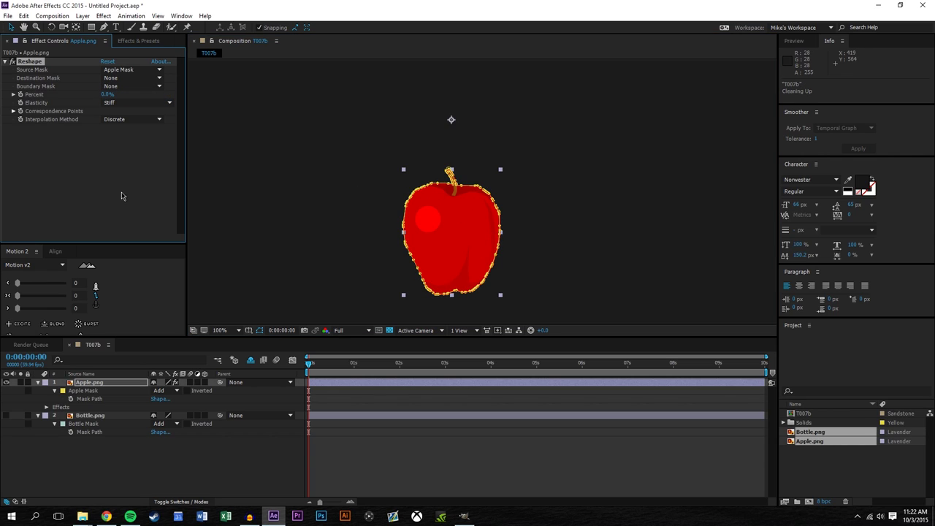
- Copy the Bottle Mask from the Bottle.png layer onto the Apple.png layer
click(83, 460)
click(106, 416)
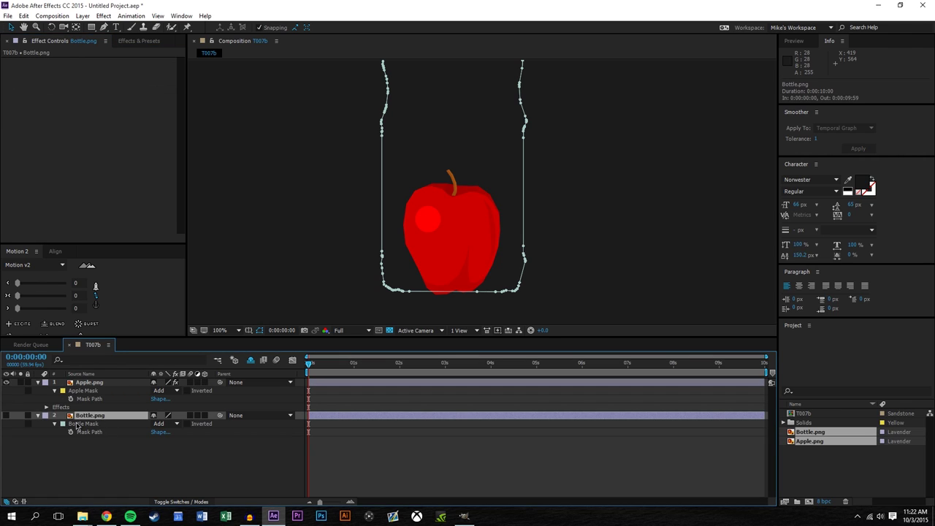
click(79, 423)
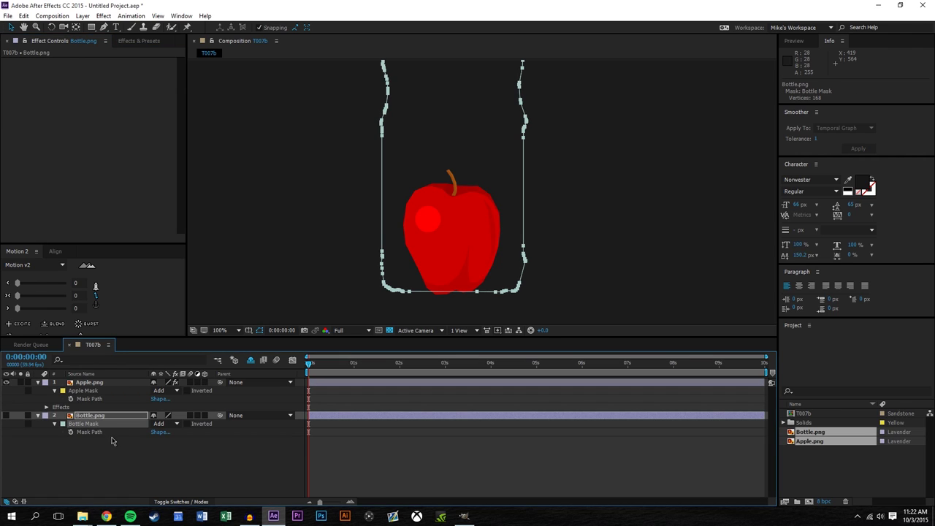
click(93, 382)
key(ctrl+v)
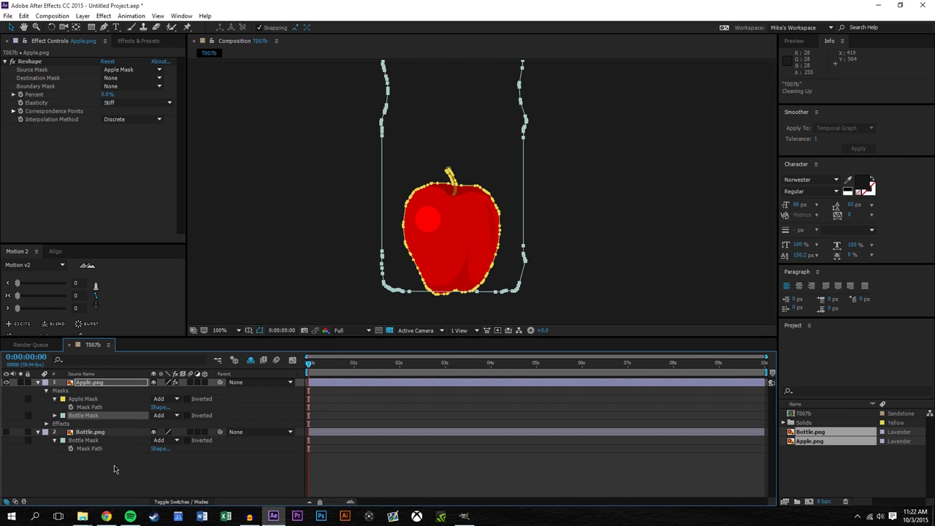
- Set the mode of the Bottle Mask on the Apple.png layer to None
click(161, 415)
click(150, 422)
click(127, 485)
click(91, 416)
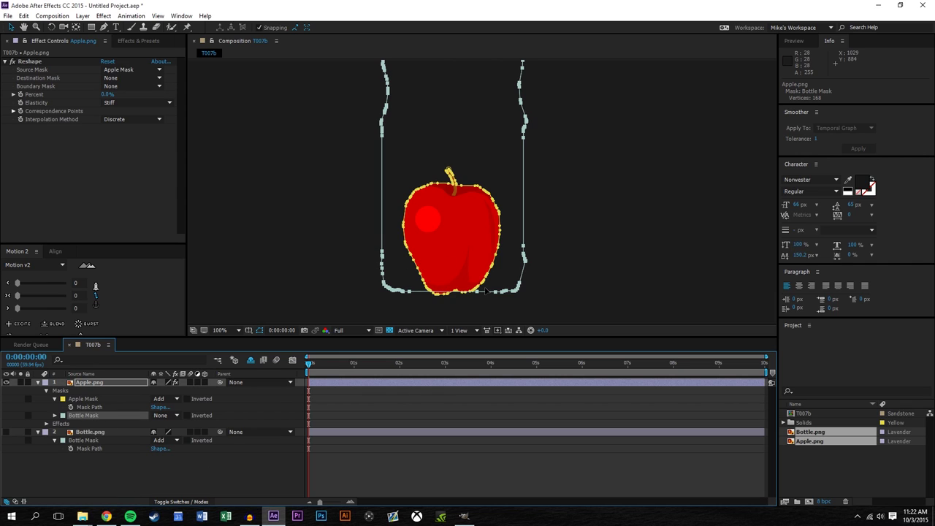
click(133, 489)
- Set the Destination Mask of Apple.png's Reshape effect to Bottle Mask
click(93, 382)
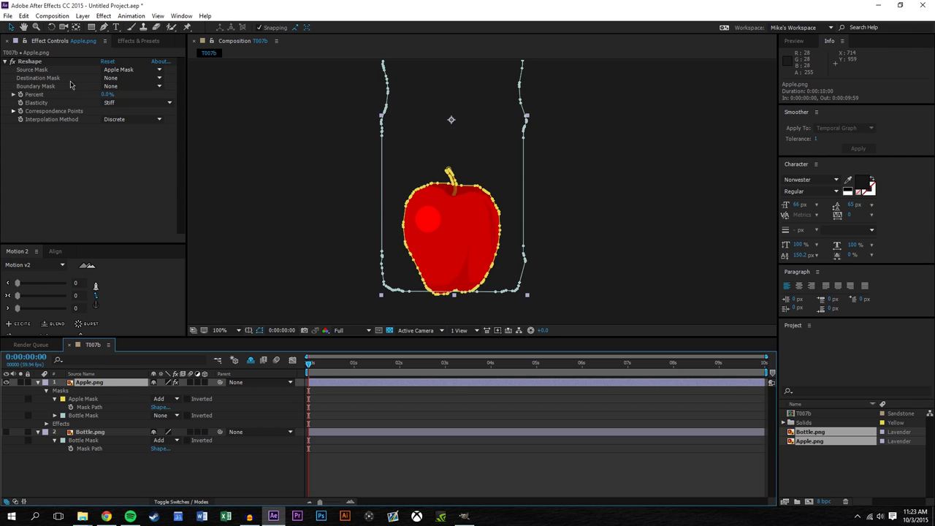
click(135, 78)
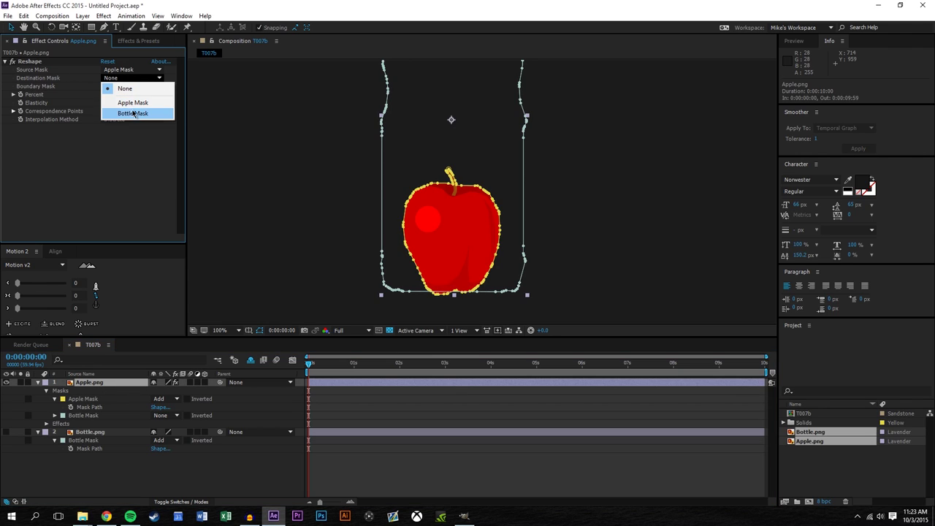
click(131, 115)
- Examine the Reshape correspondence line running from the apple's stem to the top of the bottle outline
scroll(344, 148, down, 1)
drag(456, 146, 436, 205)
scroll(435, 204, up, 2)
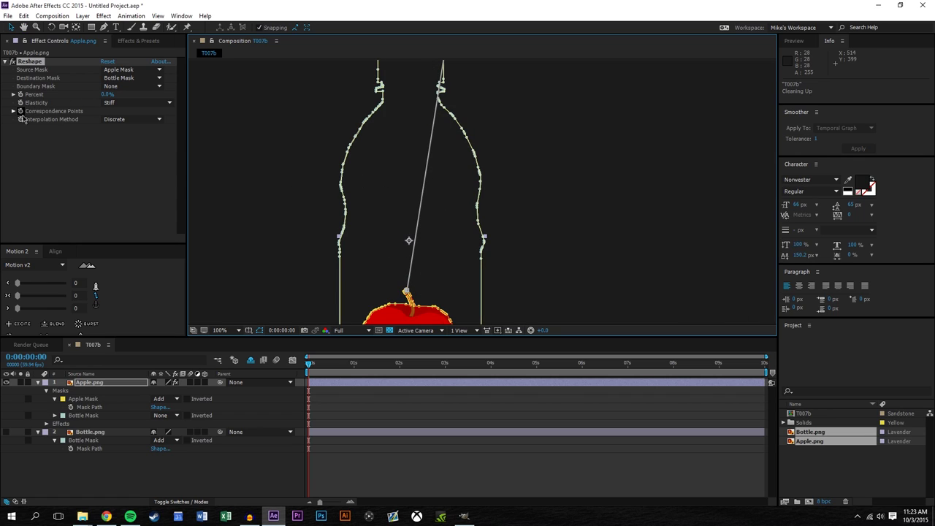
click(48, 112)
scroll(365, 179, down, 2)
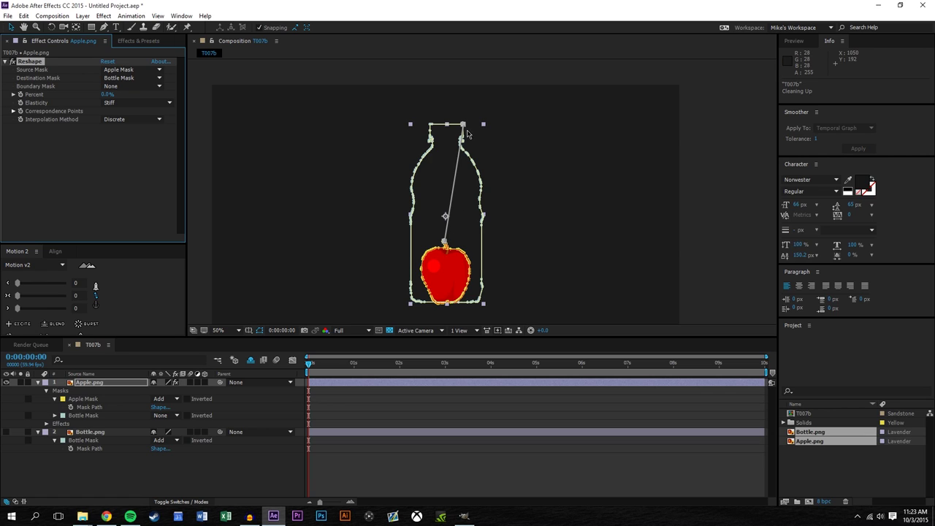
scroll(463, 126, up, 1)
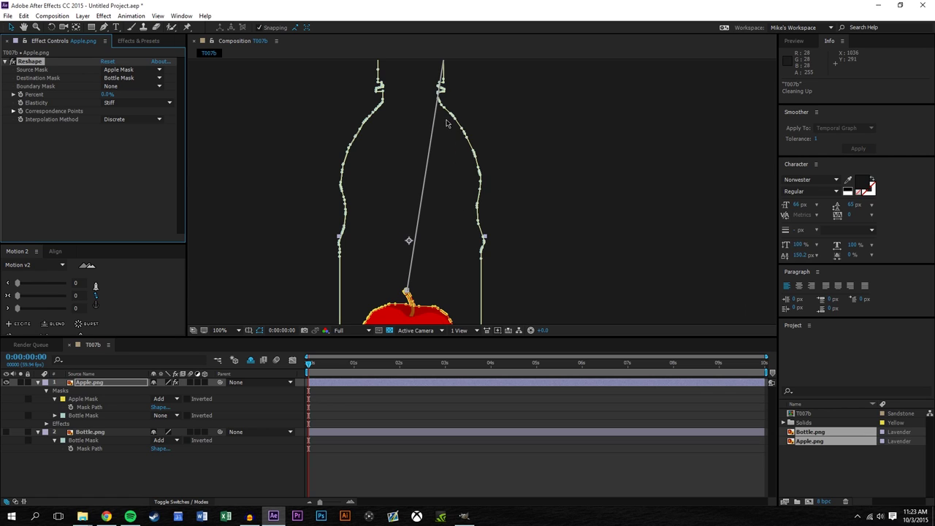
drag(446, 120, 454, 198)
click(125, 228)
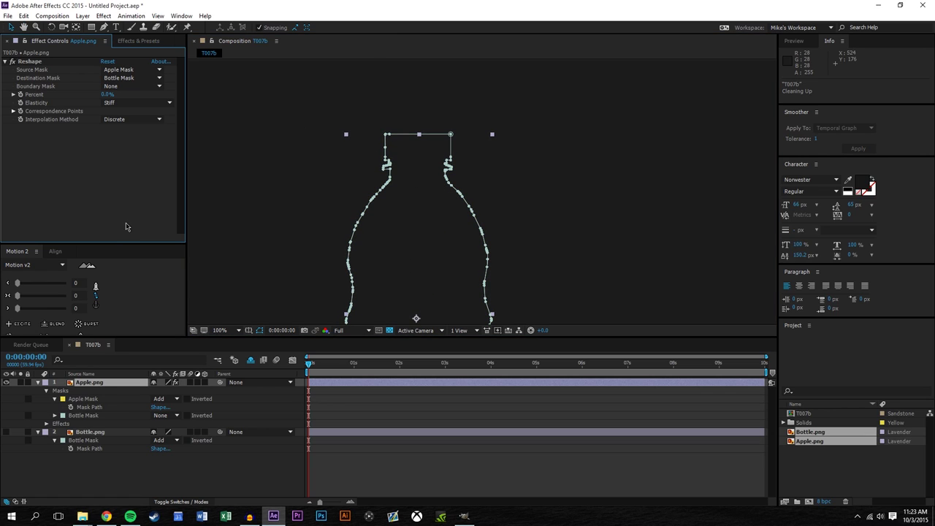
scroll(453, 219, down, 4)
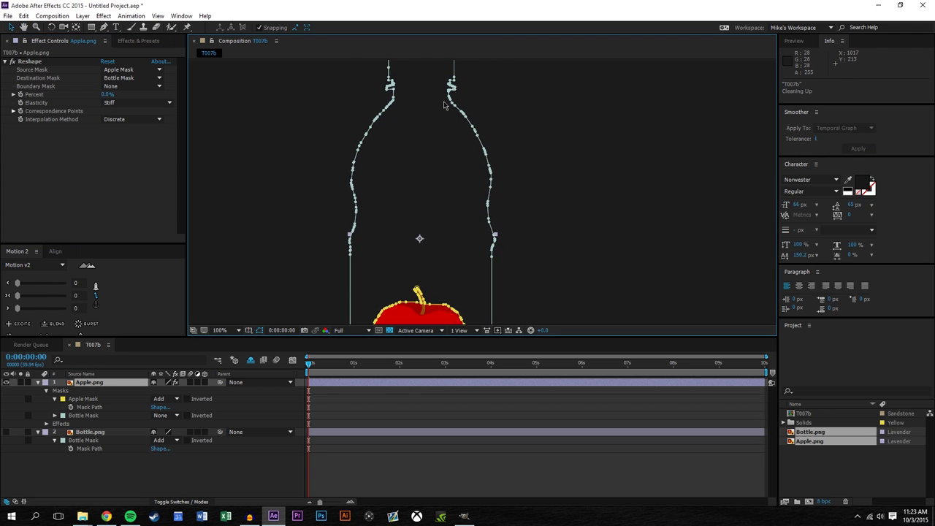
- Select the Reshape effect and add a correspondence point on the apple's upper edge beside the stem
key(period)
click(30, 63)
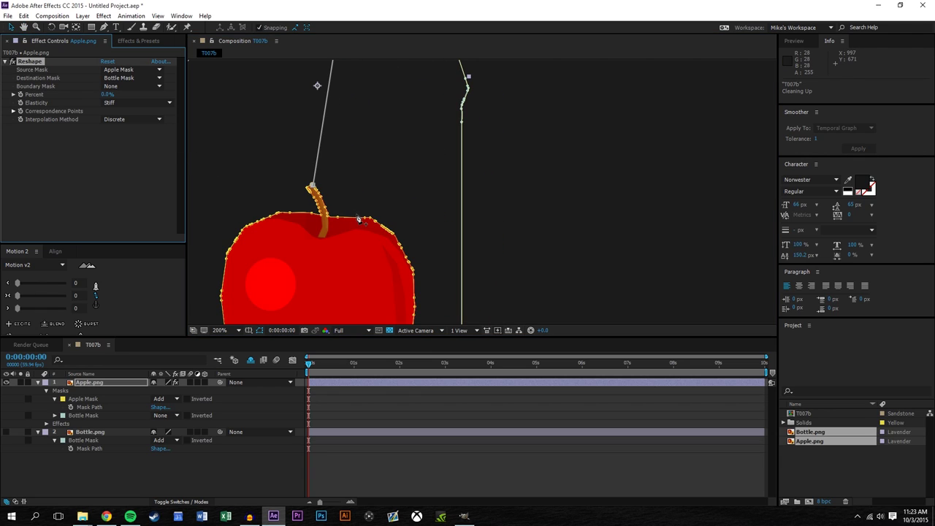
alt+click(356, 217)
- Move the bottle end of the stem's correspondence point to the middle of the bottle's top edge
key(comma)
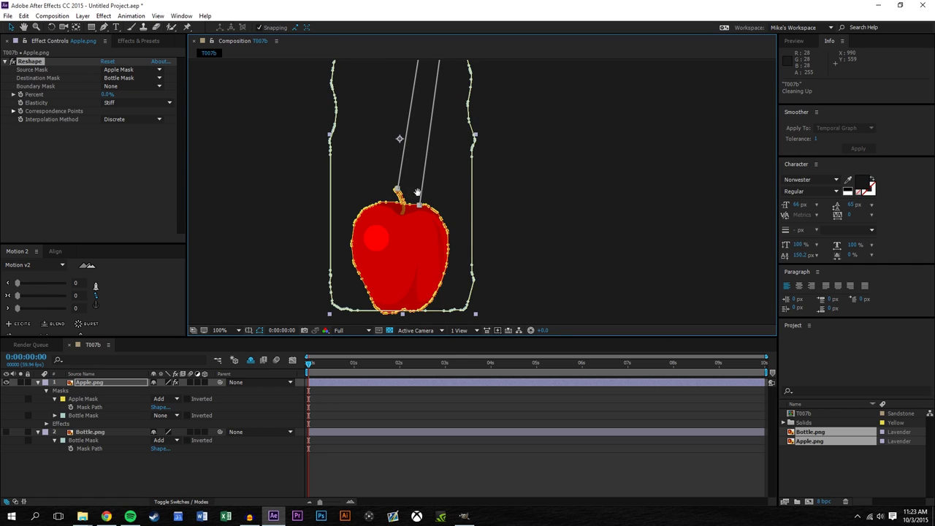
drag(415, 155, 422, 222)
key(v)
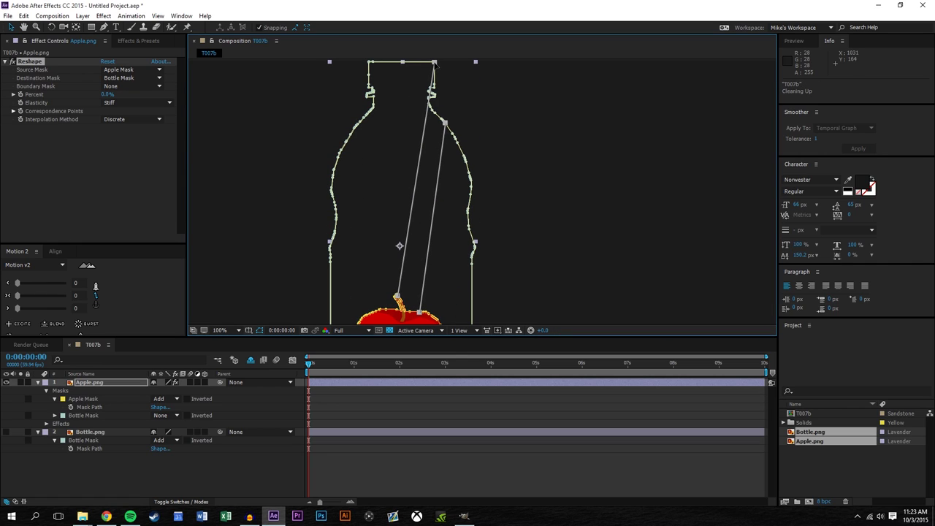
drag(435, 63, 402, 64)
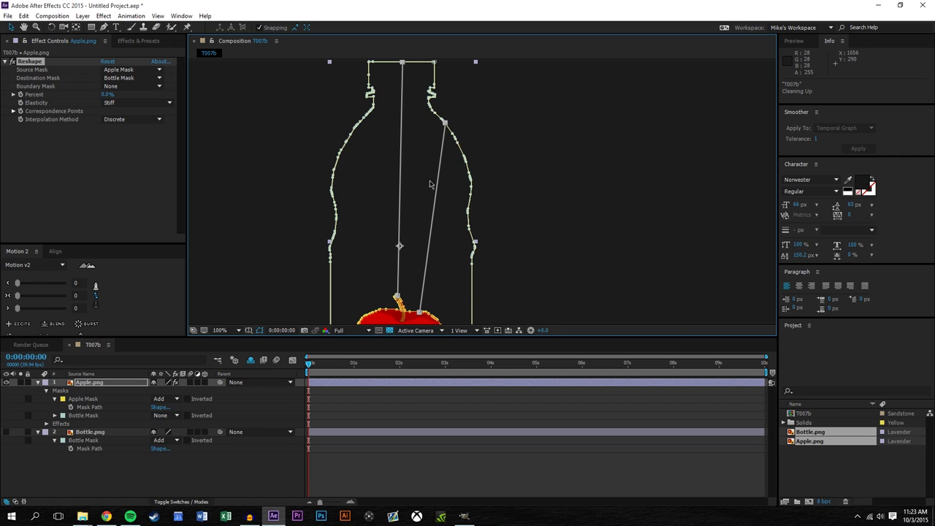
drag(474, 281, 495, 285)
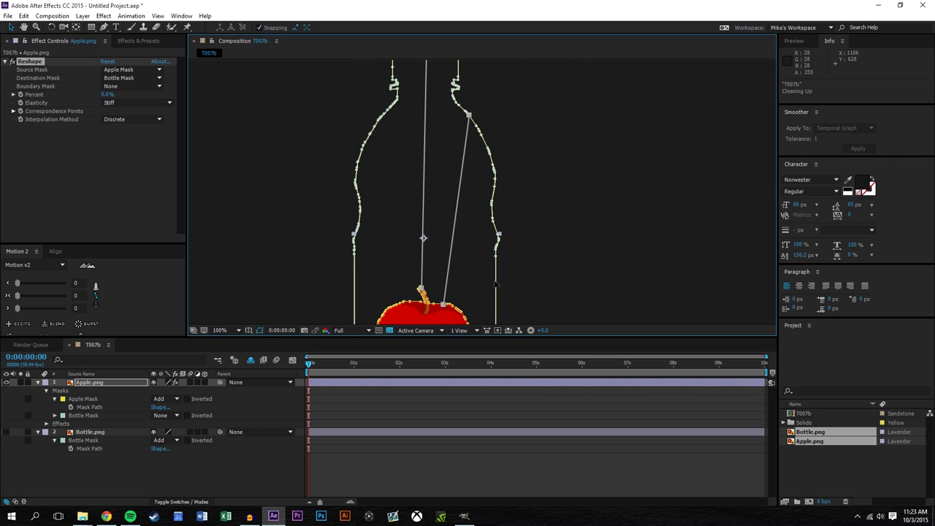
click(422, 293)
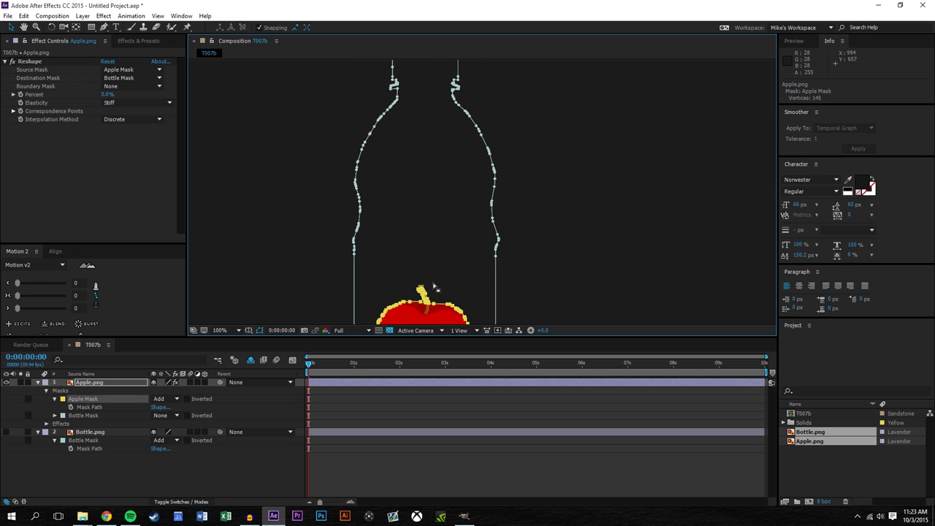
- Undo the last path edit and add a Reshape correspondence point on the apple's upper edge left of the stem, linked to the bottle's left shoulder
key(ctrl+z)
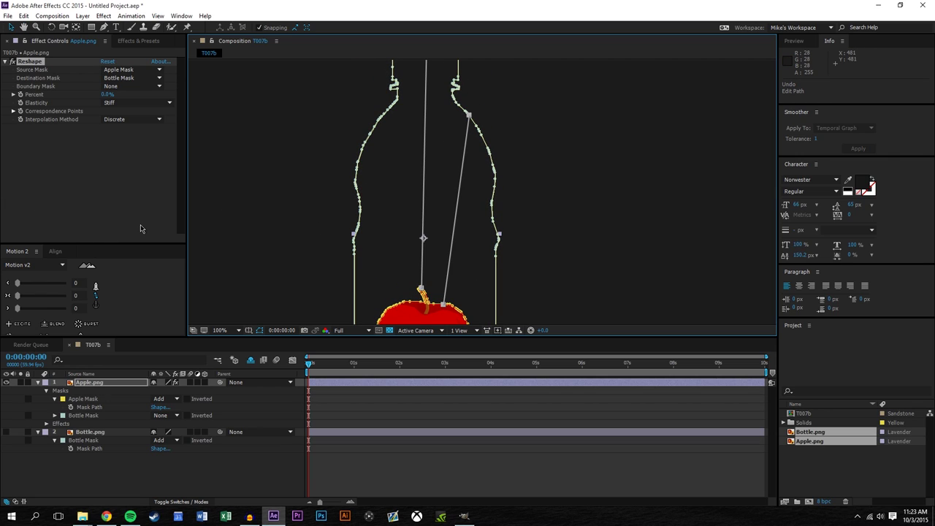
click(152, 279)
click(76, 175)
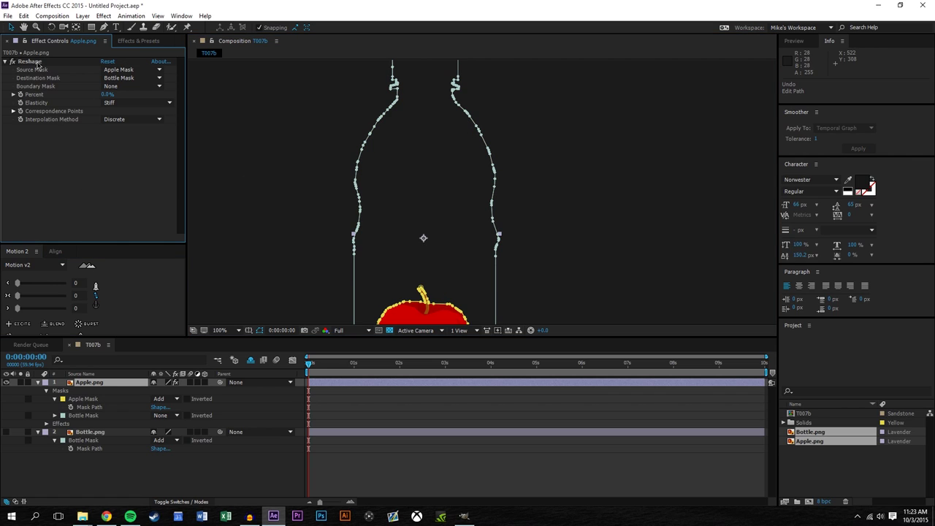
click(38, 62)
alt+click(402, 303)
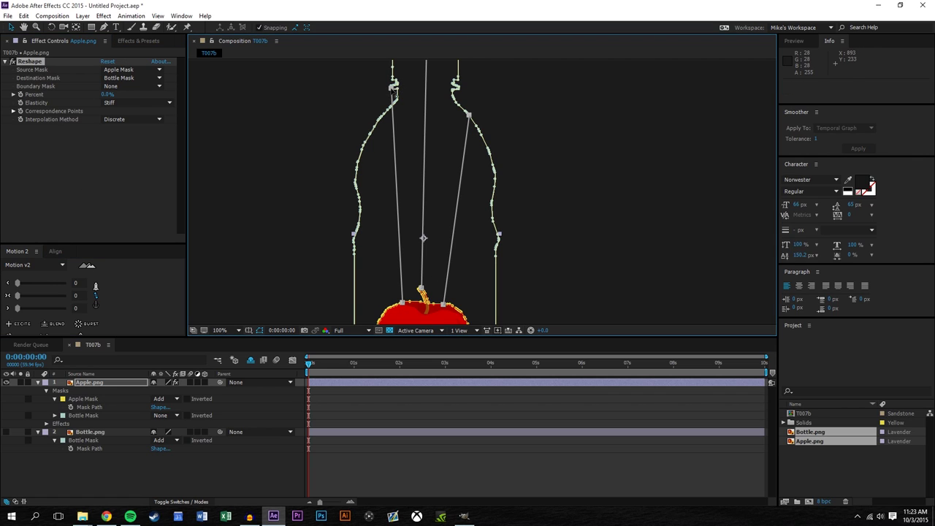
drag(393, 86, 386, 111)
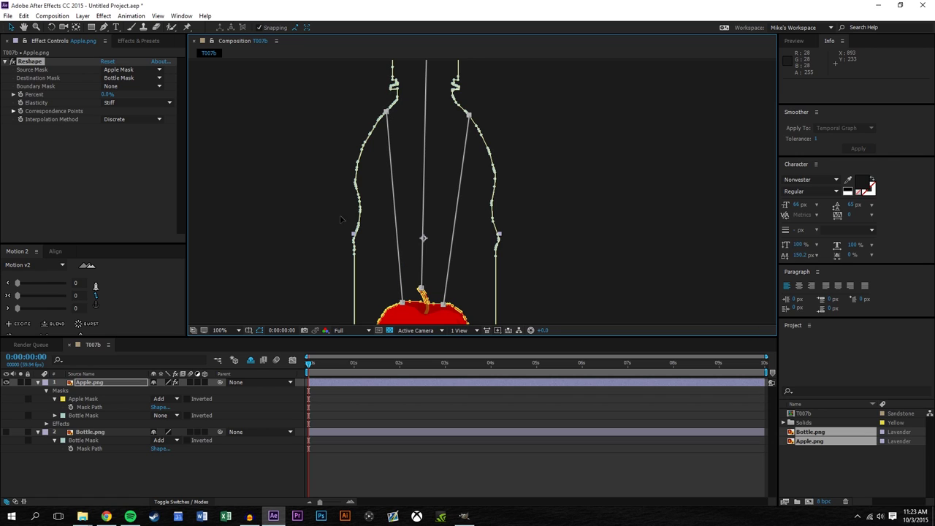
- Add correspondence points at both ends of the apple's base and link them to the matching bottom corners of the bottle outline
key(comma)
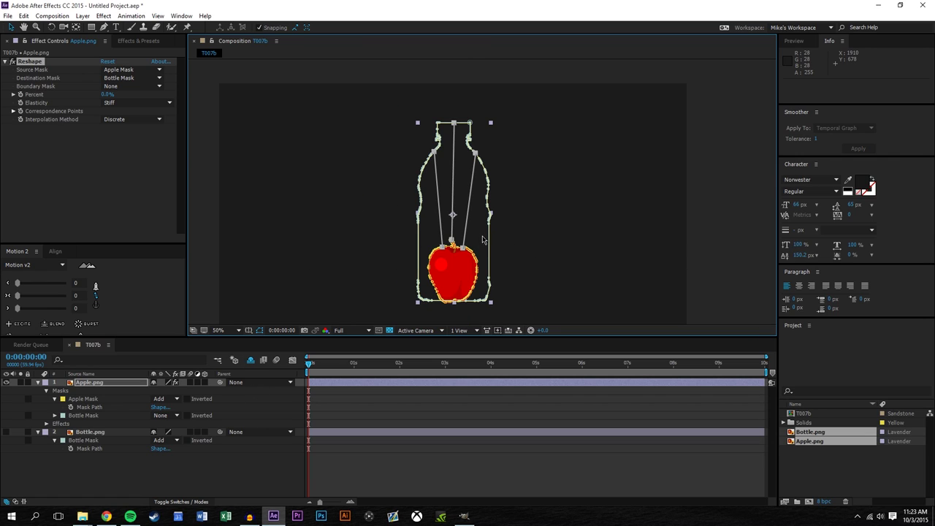
key(period)
drag(496, 235, 515, 195)
key(comma)
key(period)
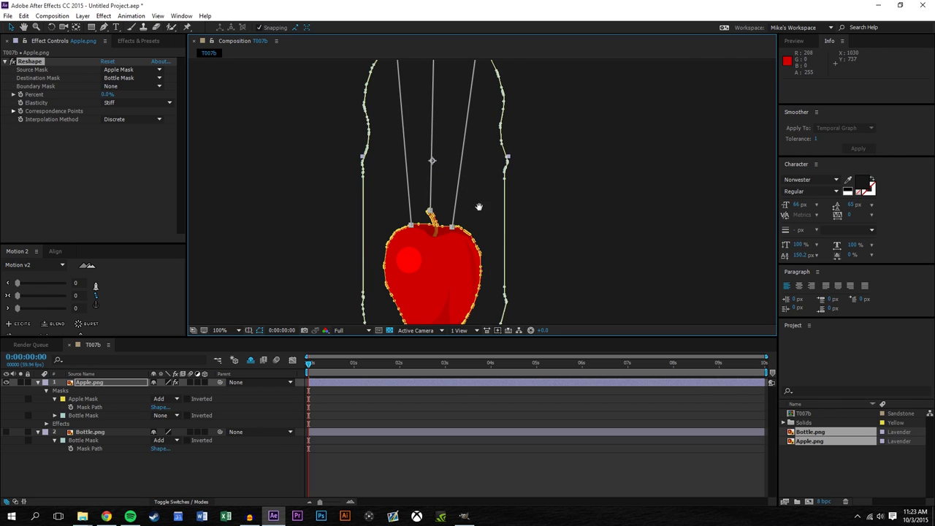
scroll(478, 206, down, 3)
key(period)
key(v)
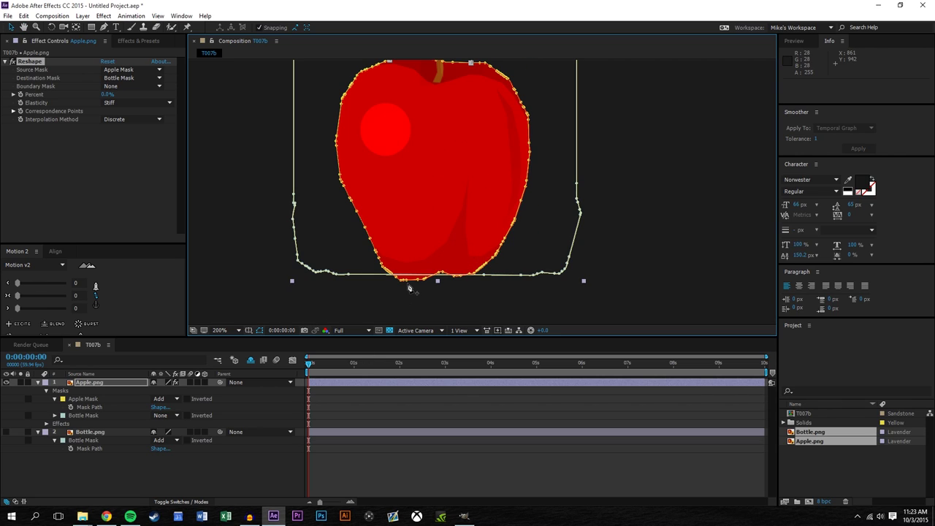
alt+click(405, 281)
drag(473, 279, 564, 282)
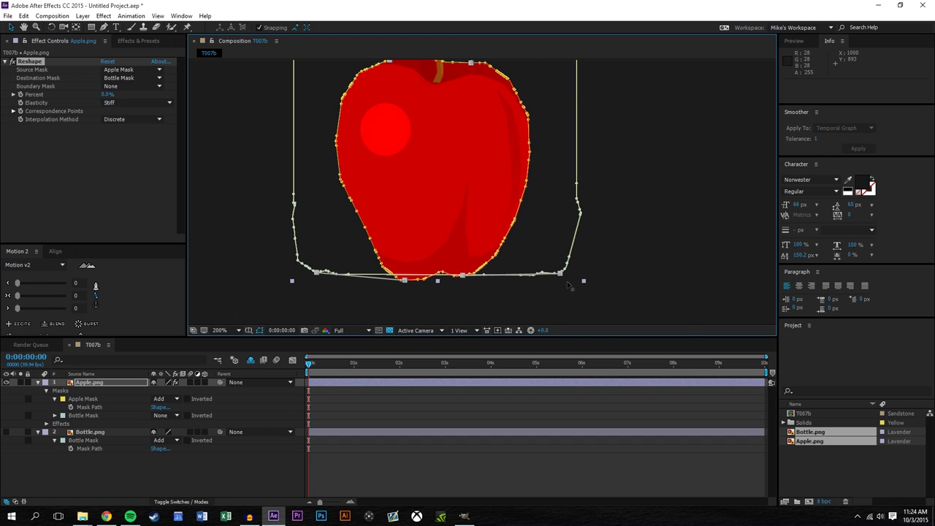
- Move the two shoulder correspondence lines outward along the apple's upper edge and lower down on the bottle's shoulders
scroll(489, 248, down, 4)
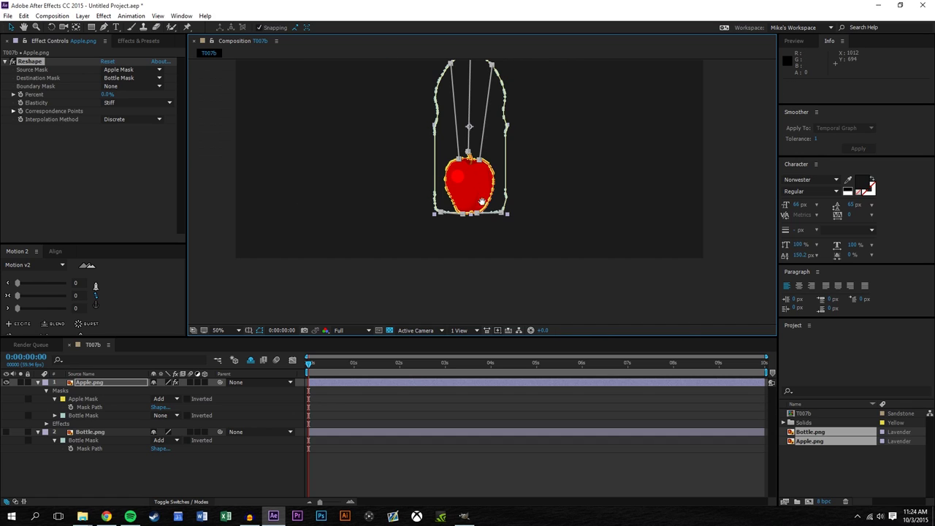
scroll(482, 208, up, 2)
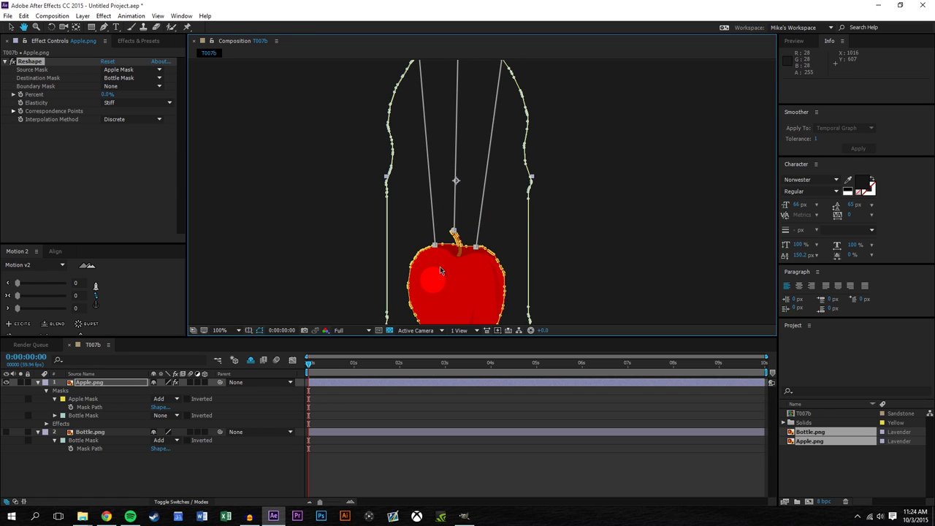
drag(468, 183, 472, 210)
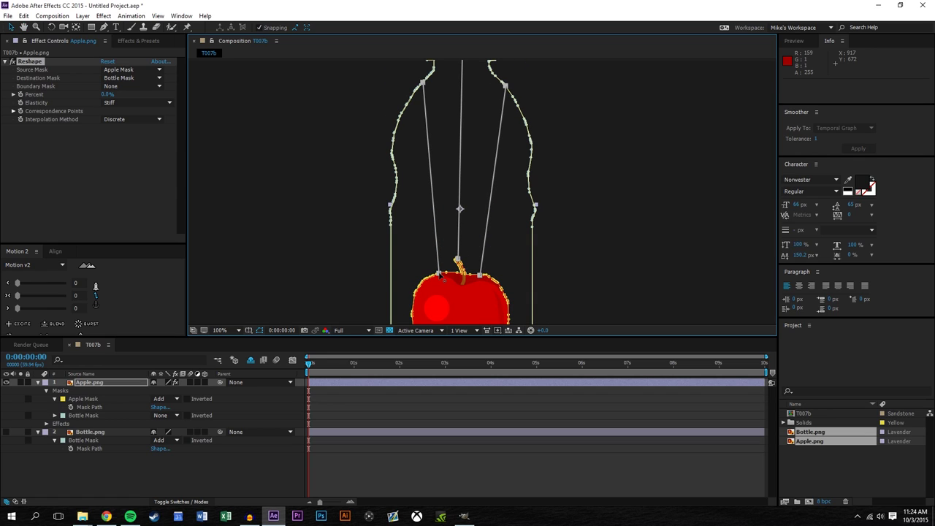
drag(438, 275, 420, 285)
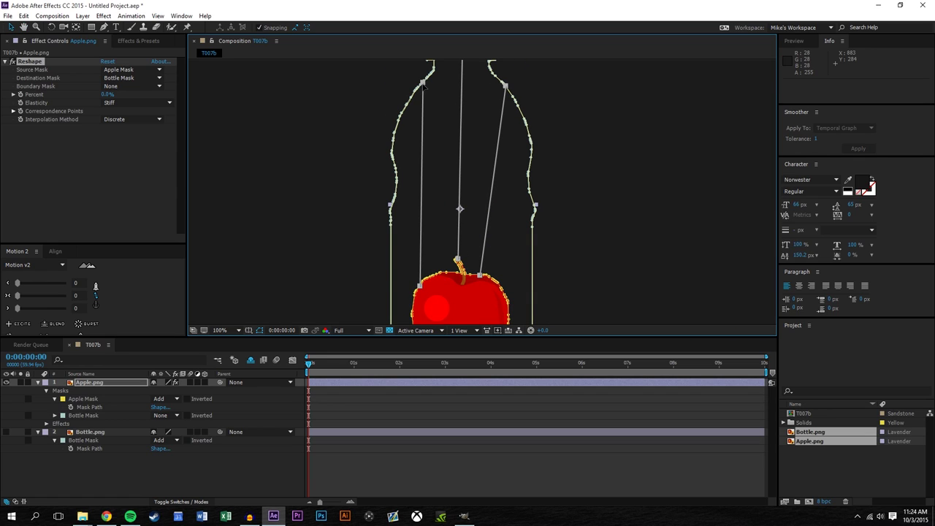
click(423, 84)
click(457, 322)
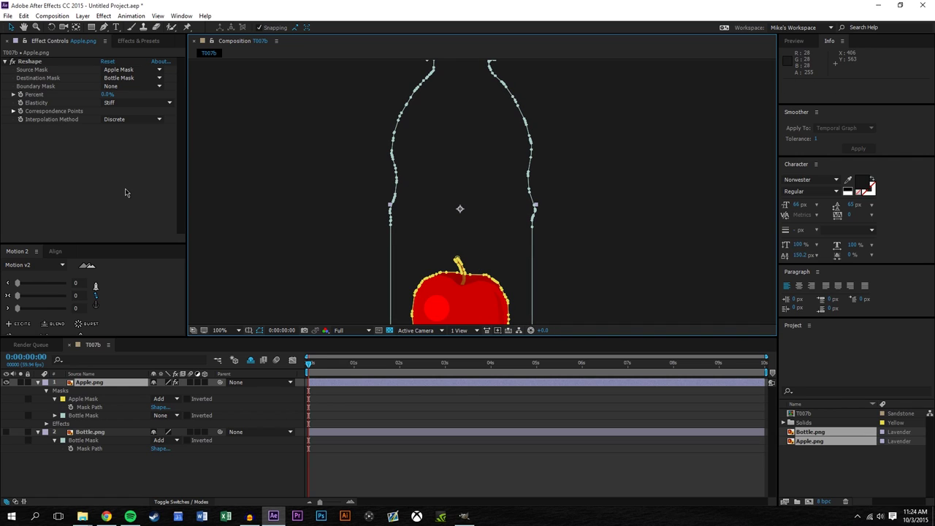
click(125, 192)
click(28, 61)
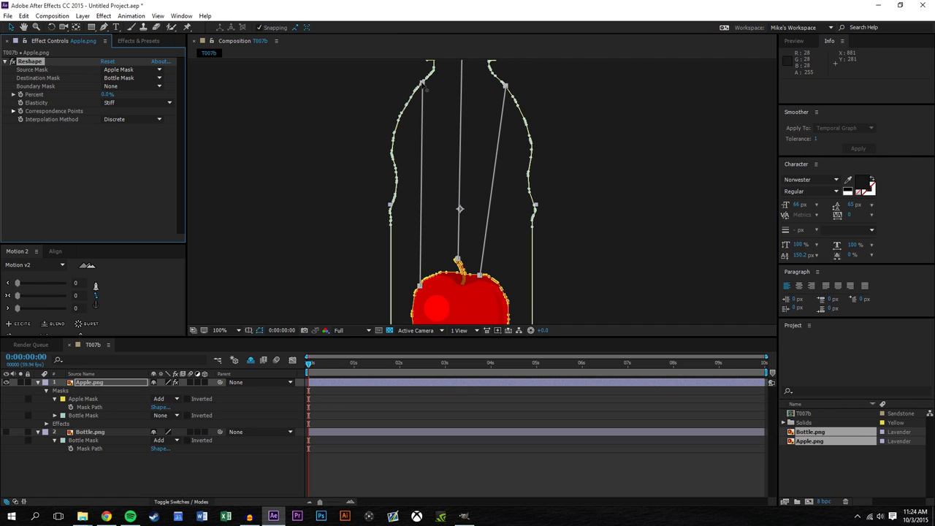
drag(424, 83, 405, 108)
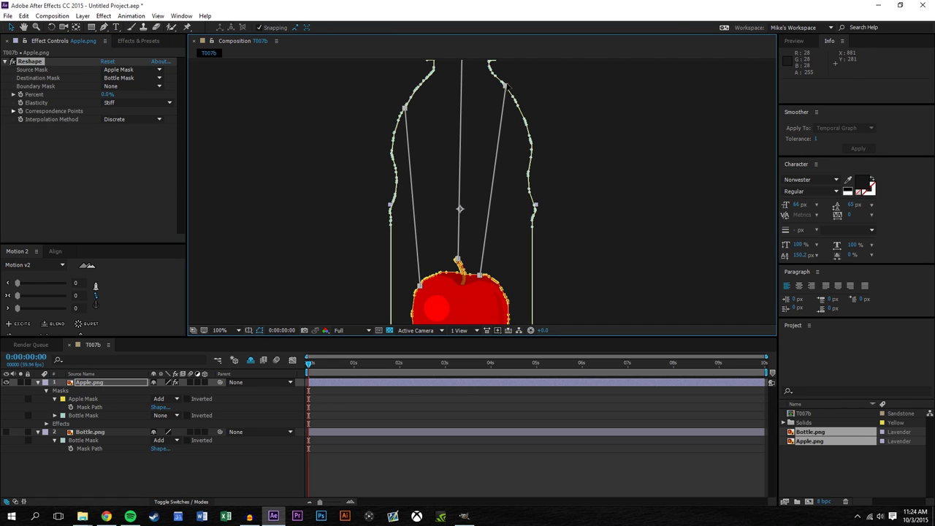
drag(503, 86, 517, 107)
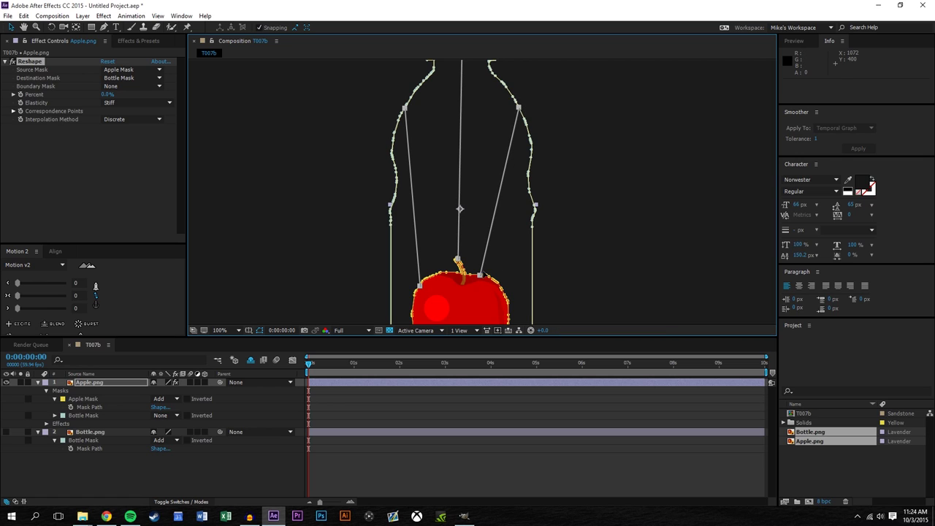
drag(481, 276, 501, 287)
- Add a correspondence point on each lower side of the apple and link both to the bottle's narrow waist
drag(534, 256, 541, 196)
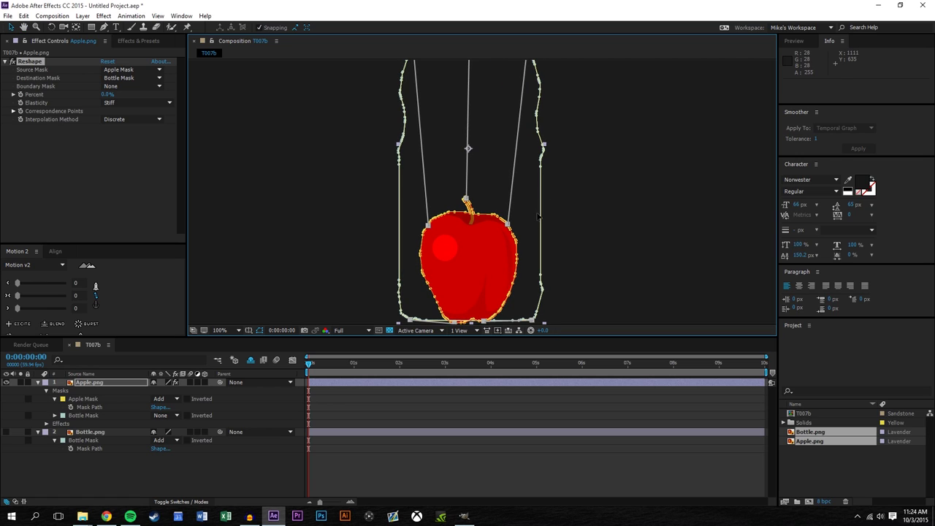
alt+click(433, 295)
drag(399, 221, 405, 120)
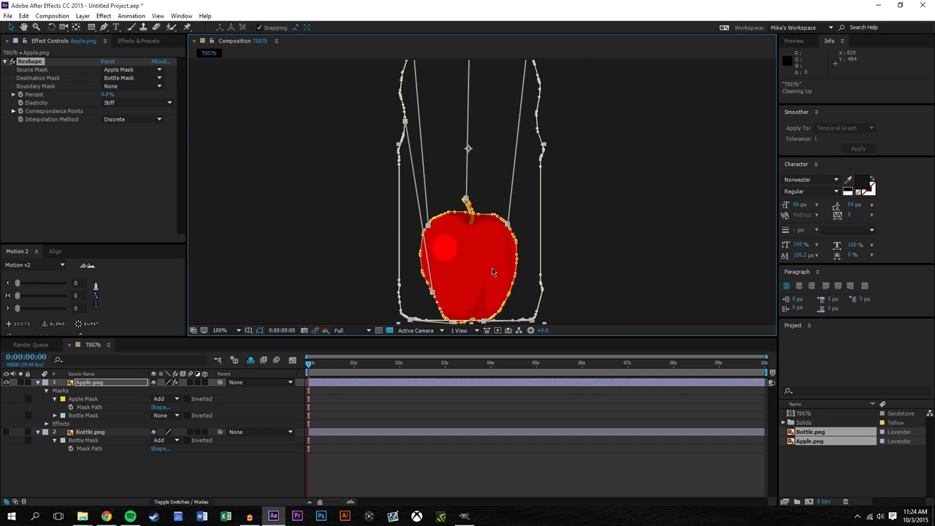
alt+click(508, 301)
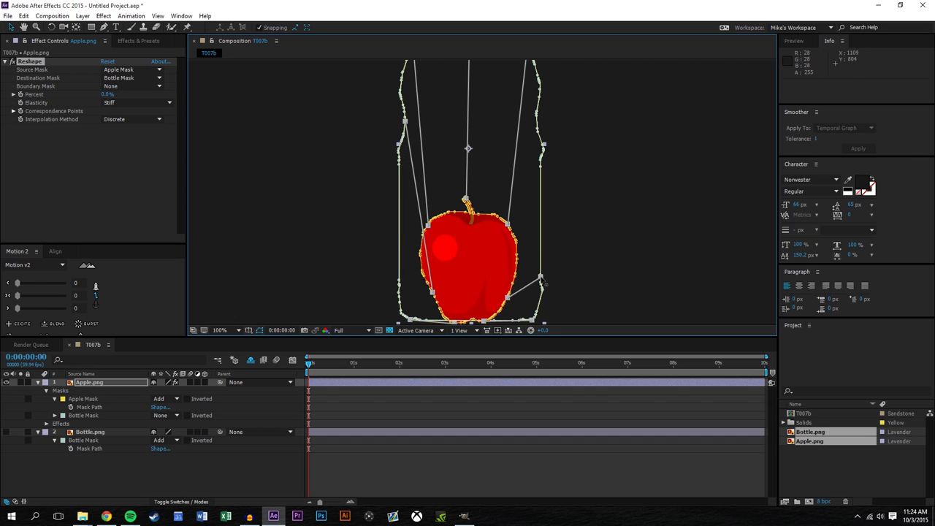
drag(543, 280, 538, 128)
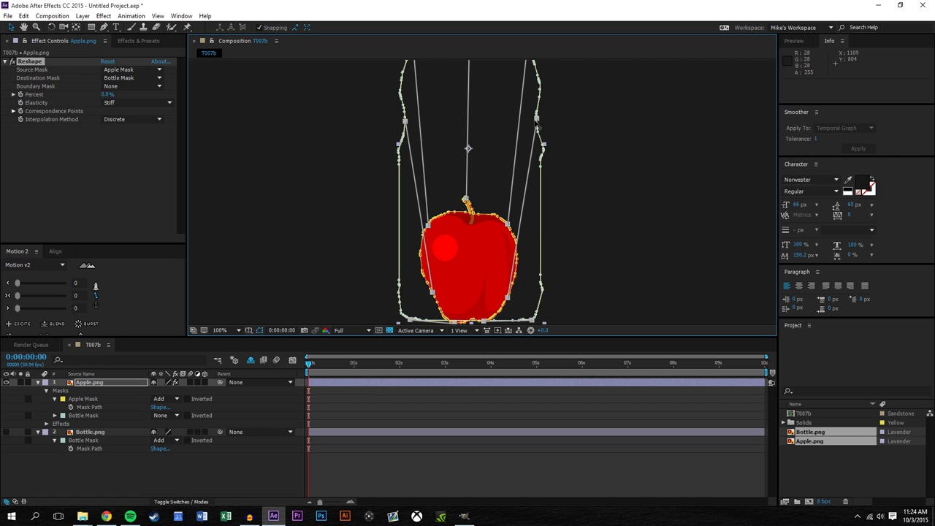
click(399, 462)
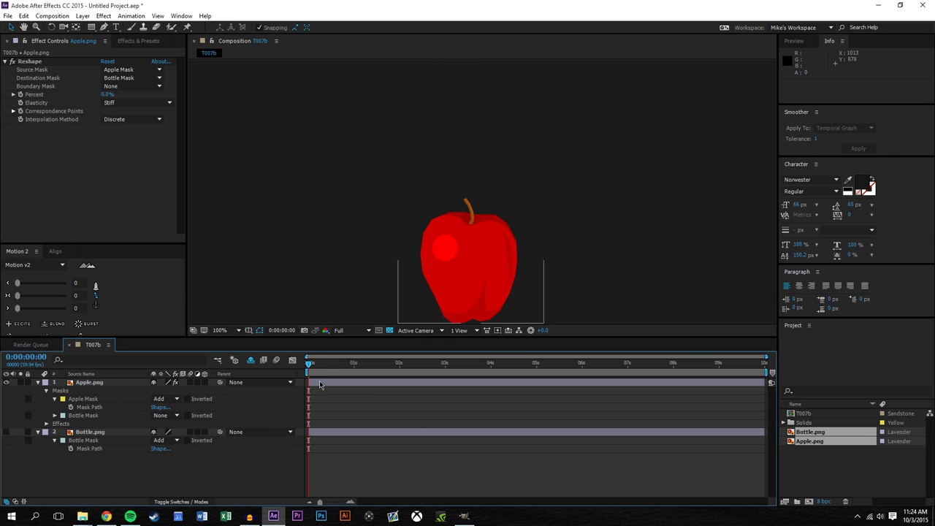
key(comma)
click(488, 241)
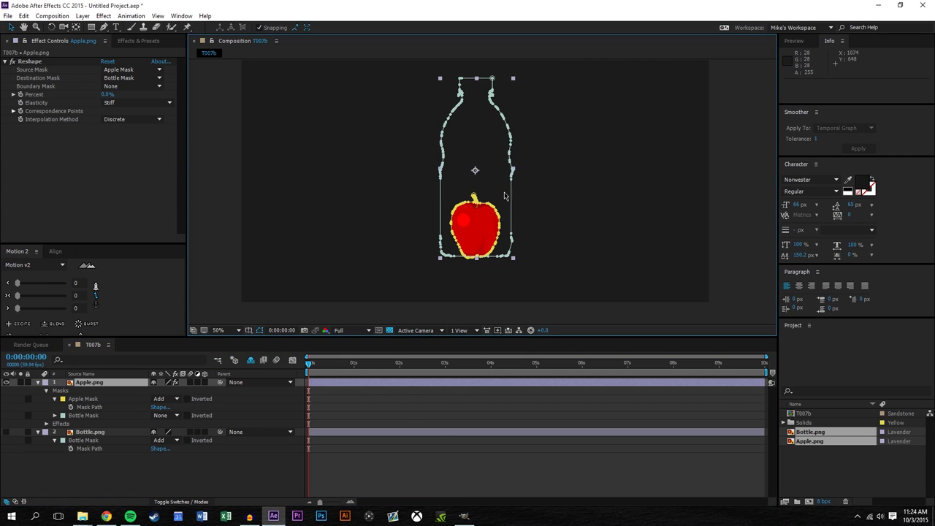
click(95, 478)
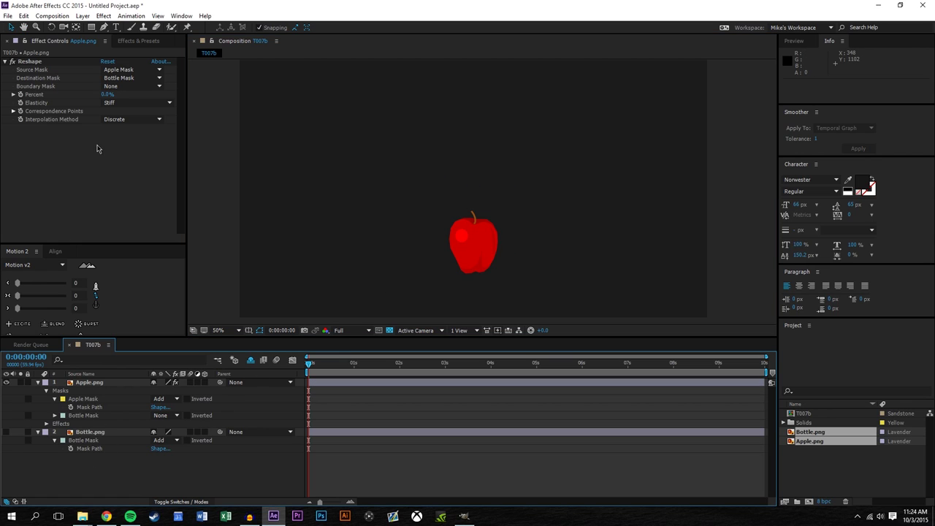
click(140, 104)
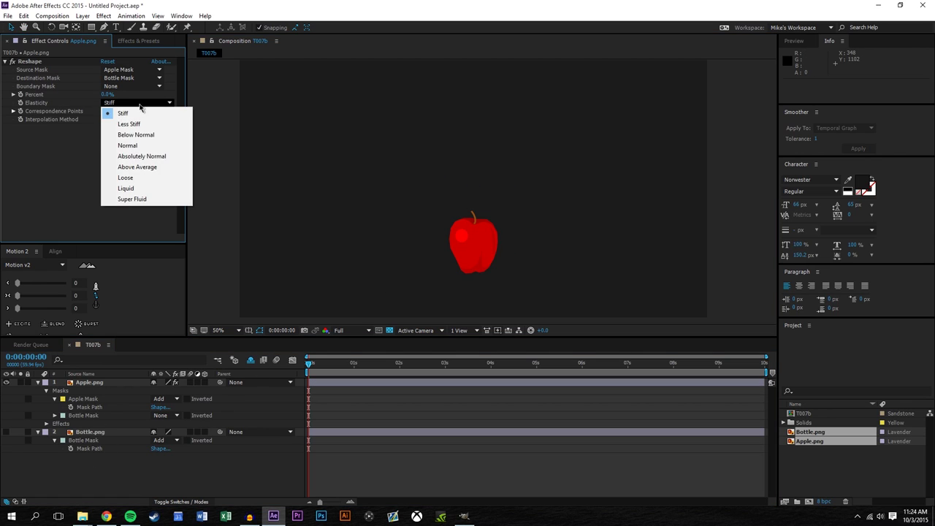
click(62, 196)
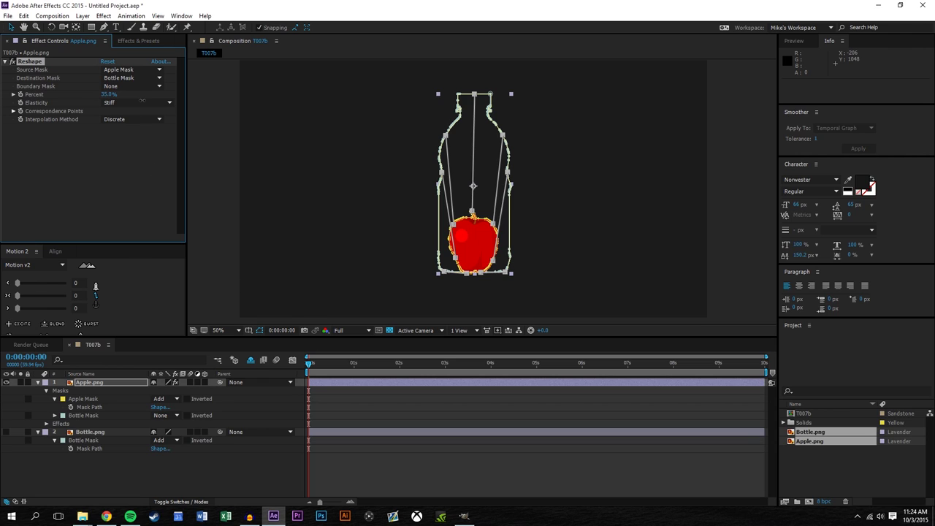
- Set the Reshape effect's Percent to 65% to preview the partial morph
drag(107, 95, 297, 103)
scroll(468, 146, up, 3)
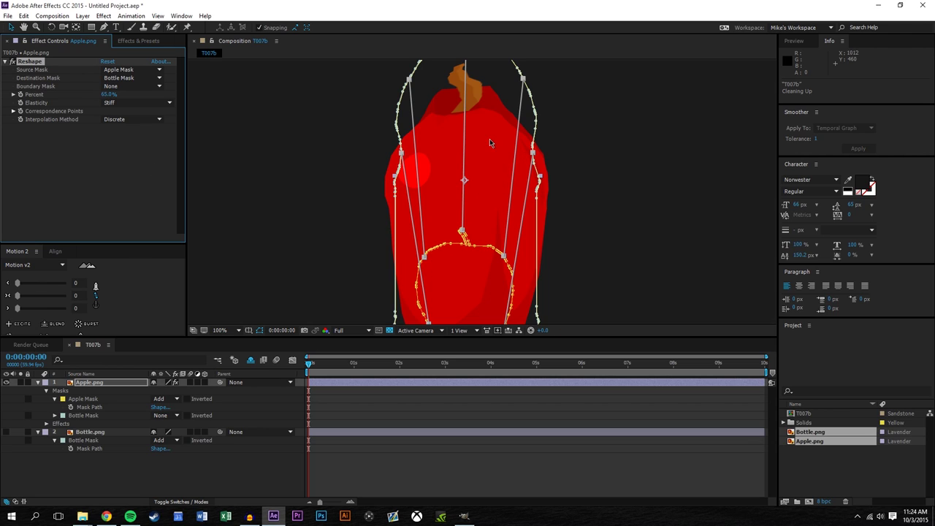
scroll(474, 117, down, 1)
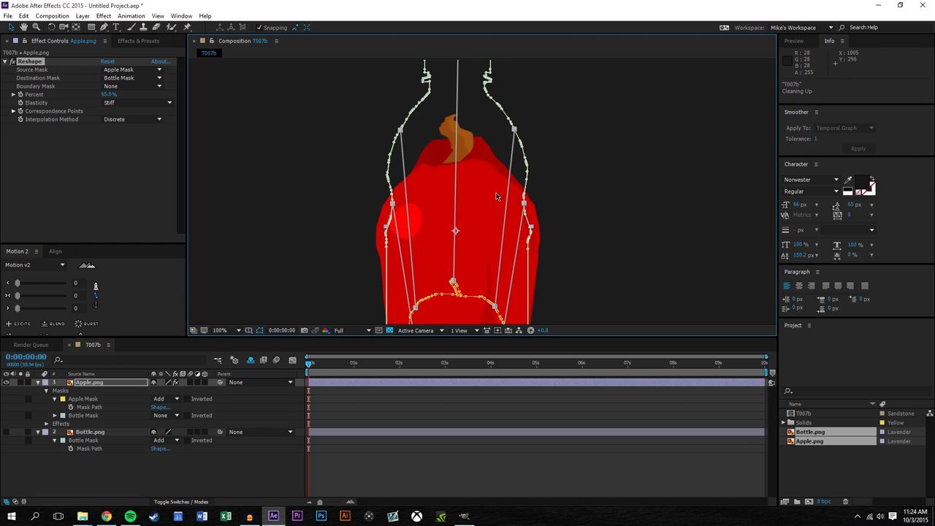
- Try Liquid for the Reshape effect's Elasticity and settle on Loose
click(135, 102)
click(172, 188)
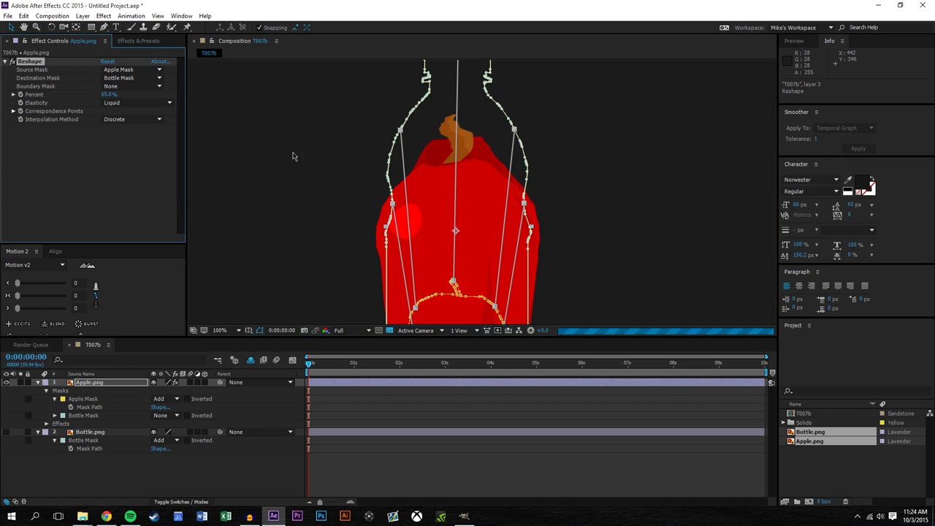
click(140, 102)
click(128, 179)
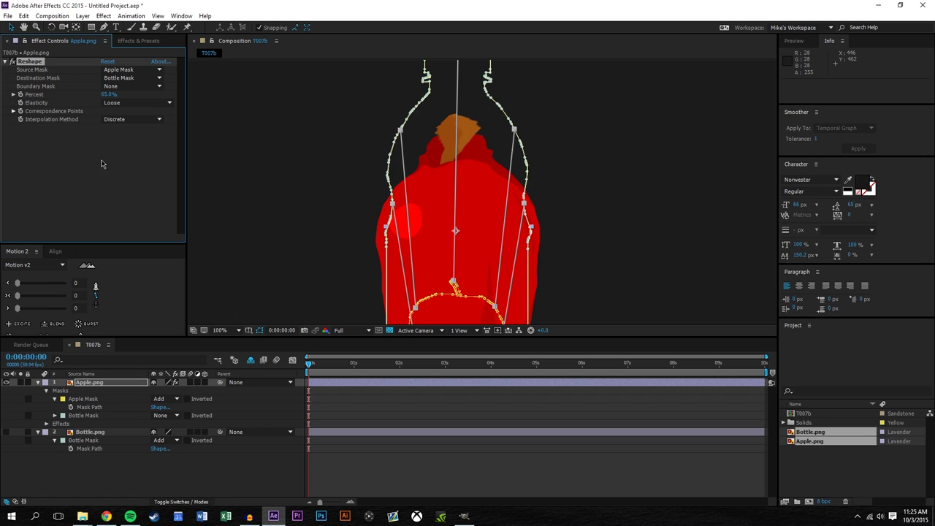
click(144, 173)
- Set the Reshape effect's Interpolation Method to Linear
click(130, 119)
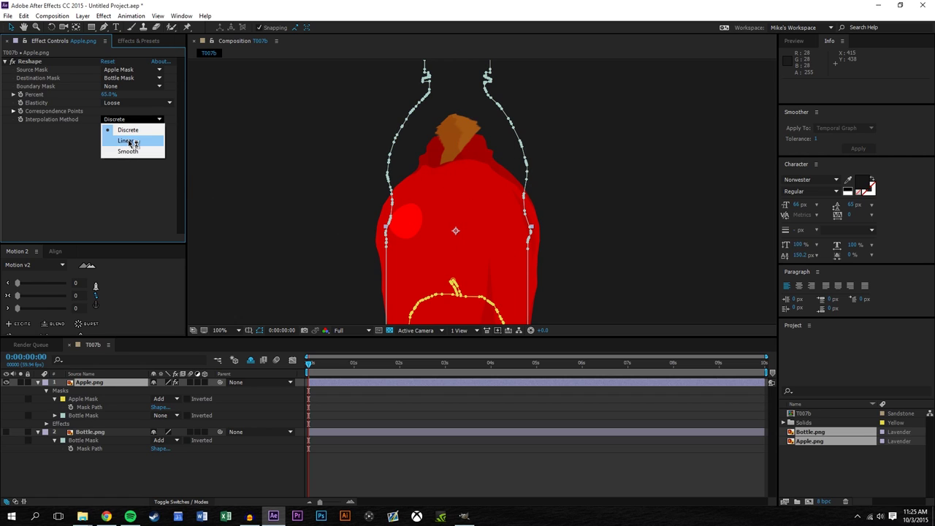
click(126, 140)
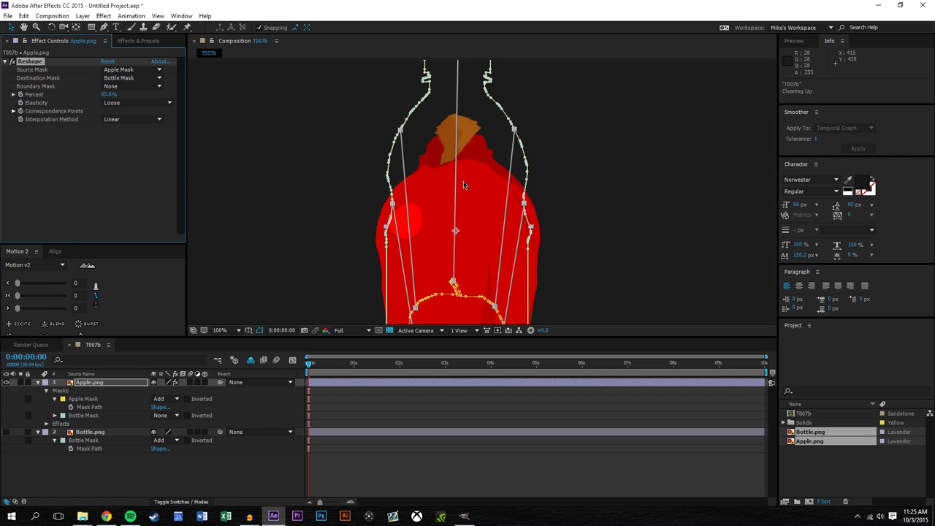
key(comma)
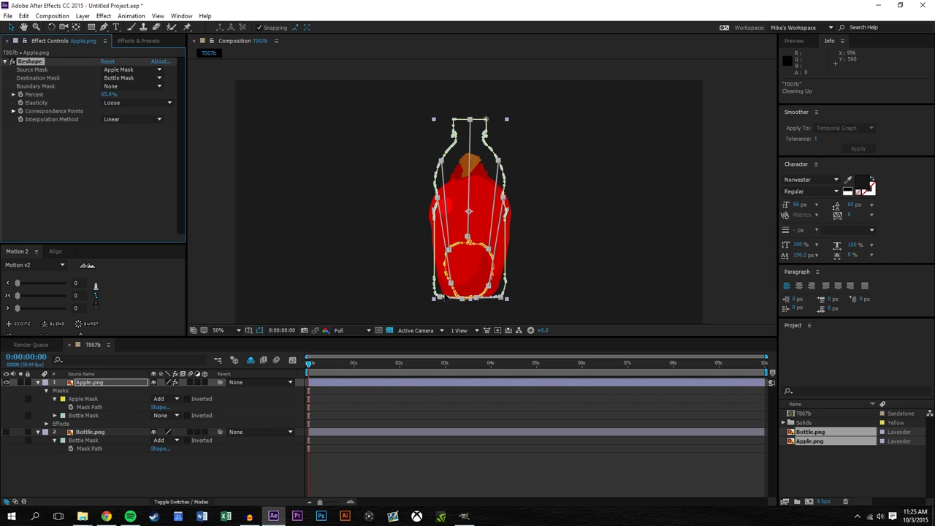
- Select the Apple.png layer and set its Reshape Percent back to 0%
click(376, 468)
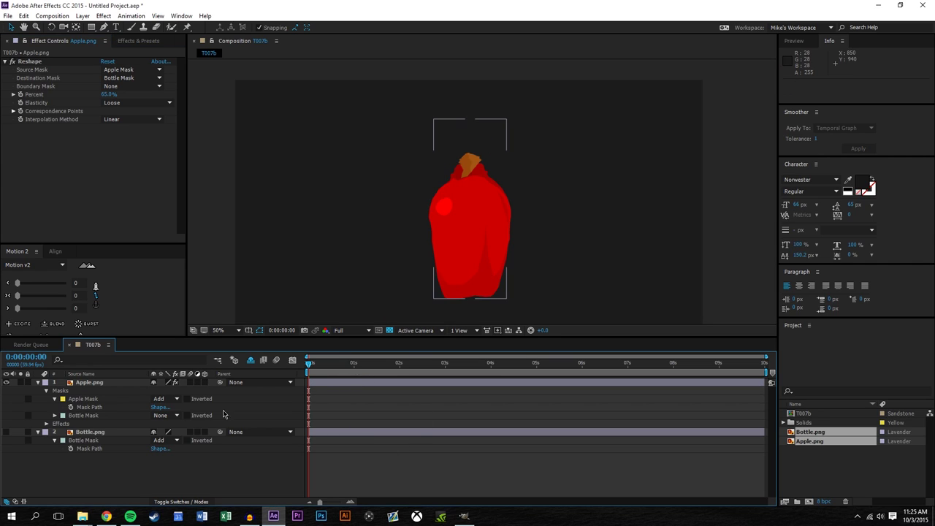
click(82, 383)
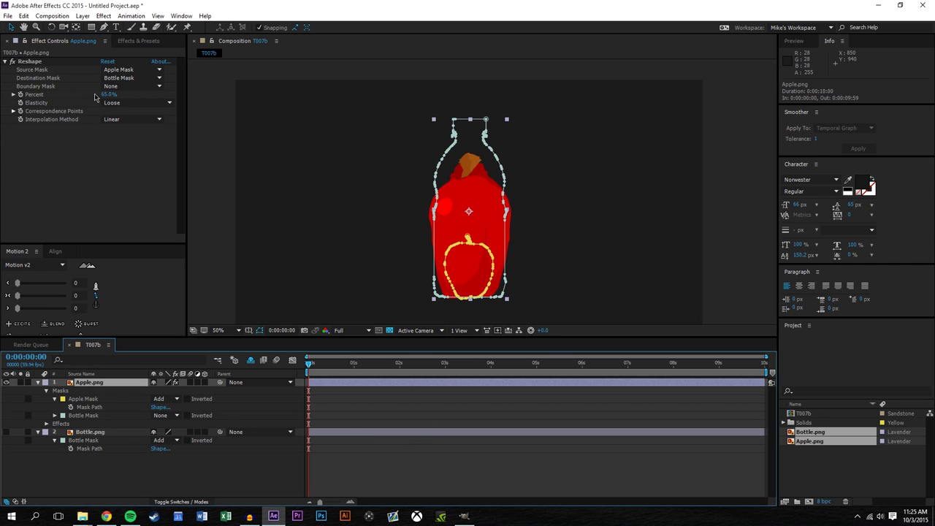
drag(109, 95, 61, 95)
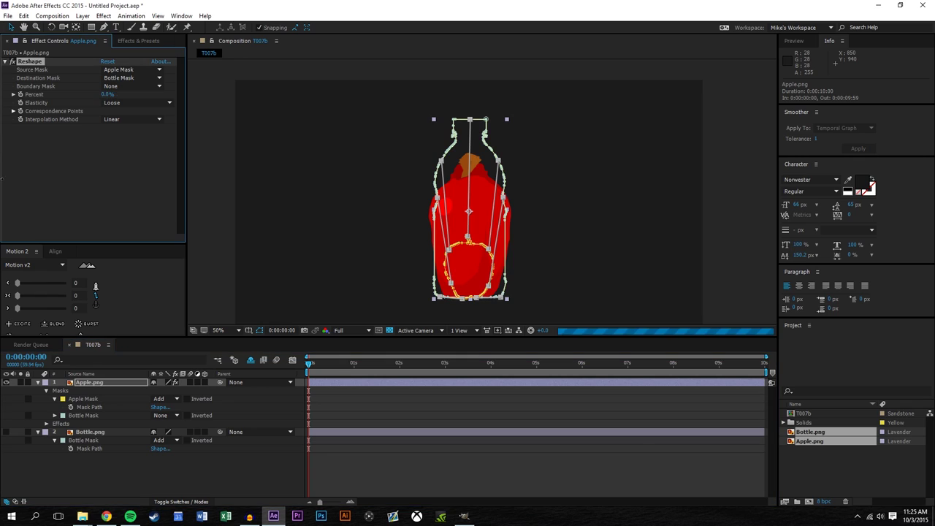
- Keyframe the apple's Reshape Percent at 0% at 1 second and 100% at 3 seconds
click(354, 369)
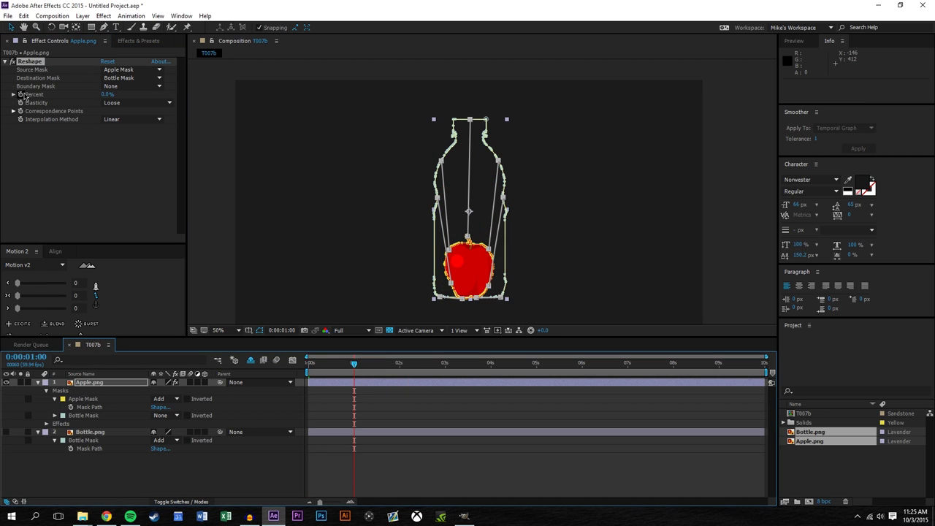
click(20, 95)
click(445, 369)
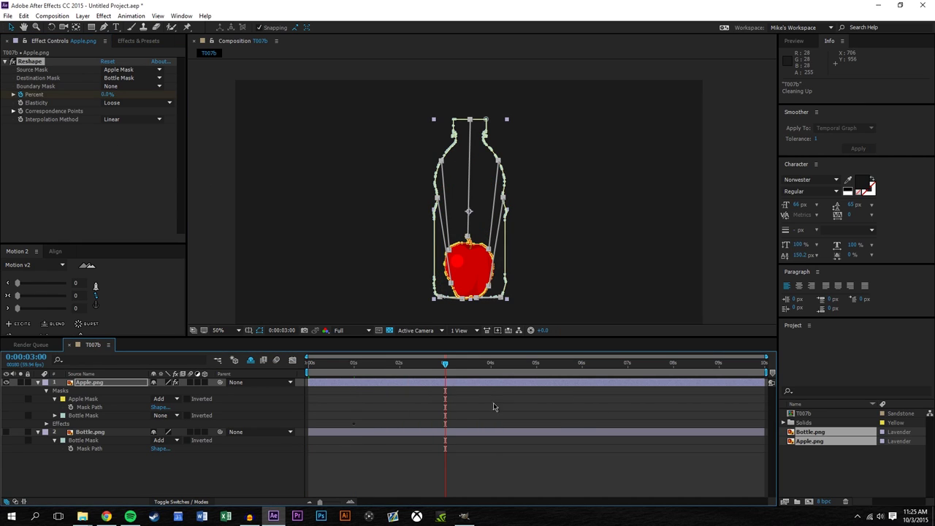
click(108, 95)
text(100)
key(Return)
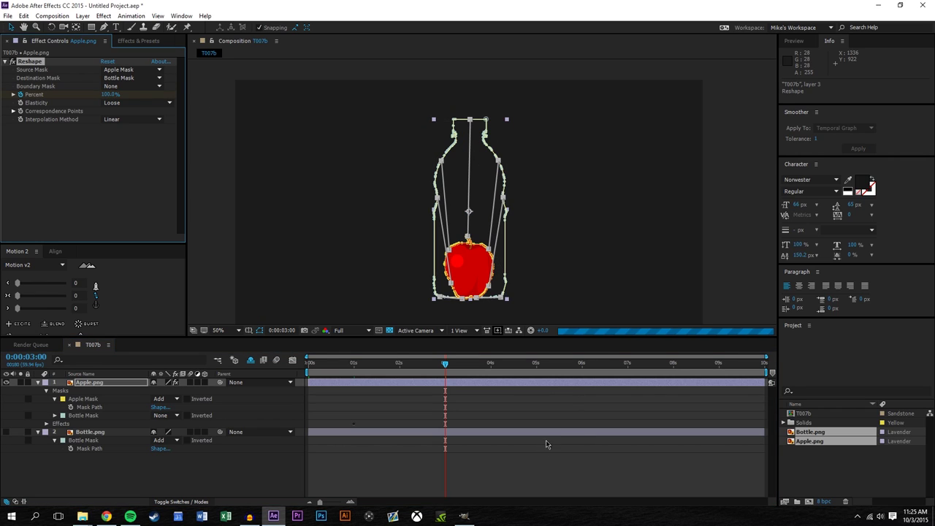
click(520, 456)
- Set the composition preview resolution to Half and scrub through the apple-to-bottle morph
click(452, 369)
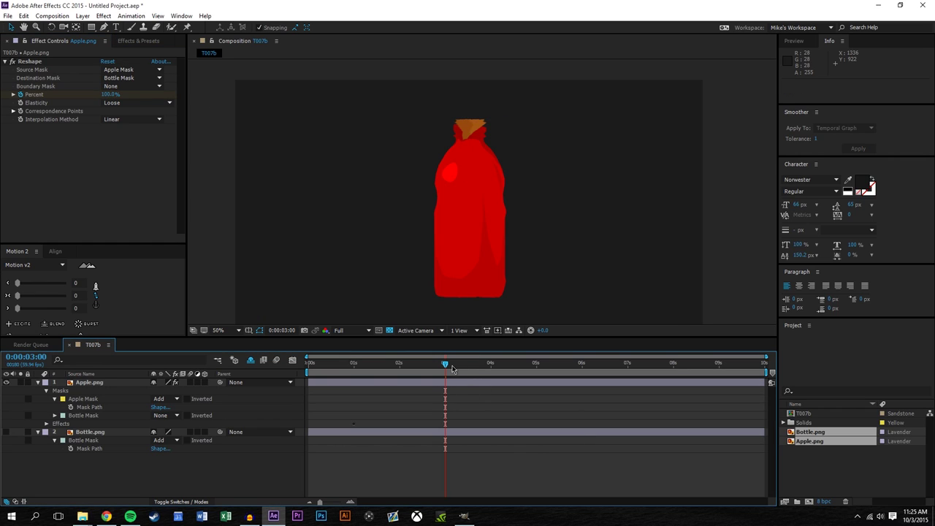
drag(444, 369, 414, 374)
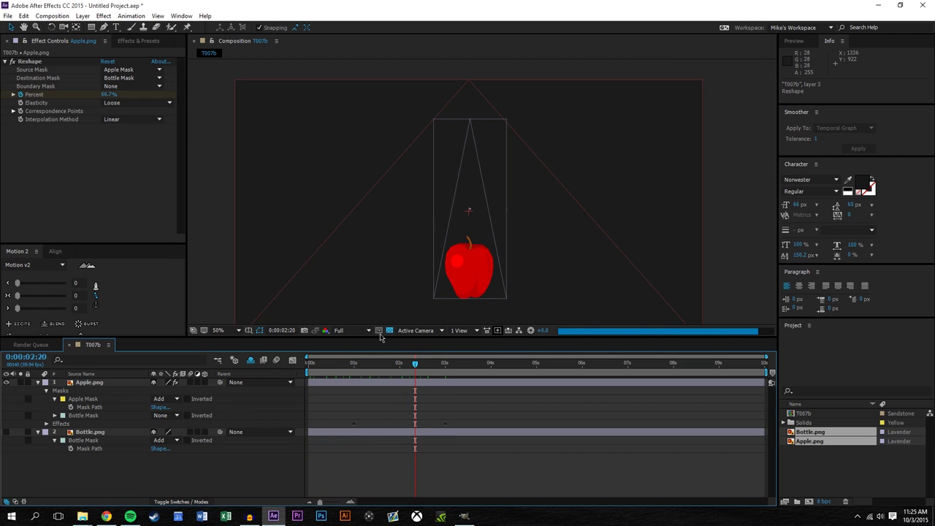
click(353, 330)
click(357, 366)
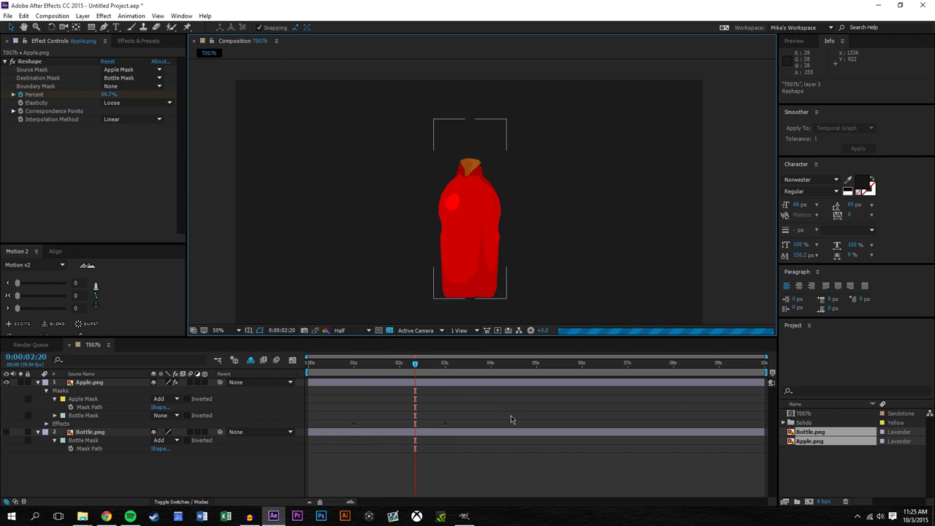
click(396, 368)
drag(396, 369, 471, 364)
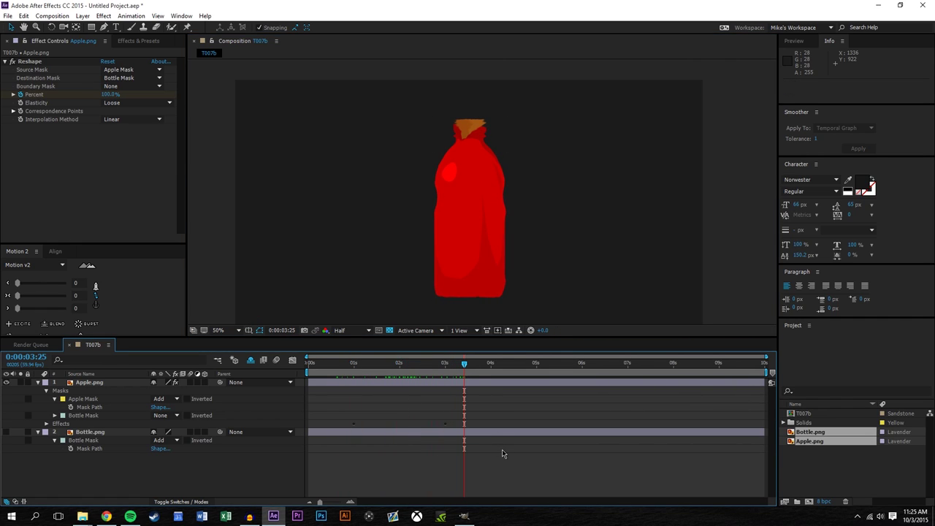
- Apply the Reshape effect to the Bottle.png layer with Bottle Mask as Source Mask, and select the Apple Mask on Apple.png
click(91, 432)
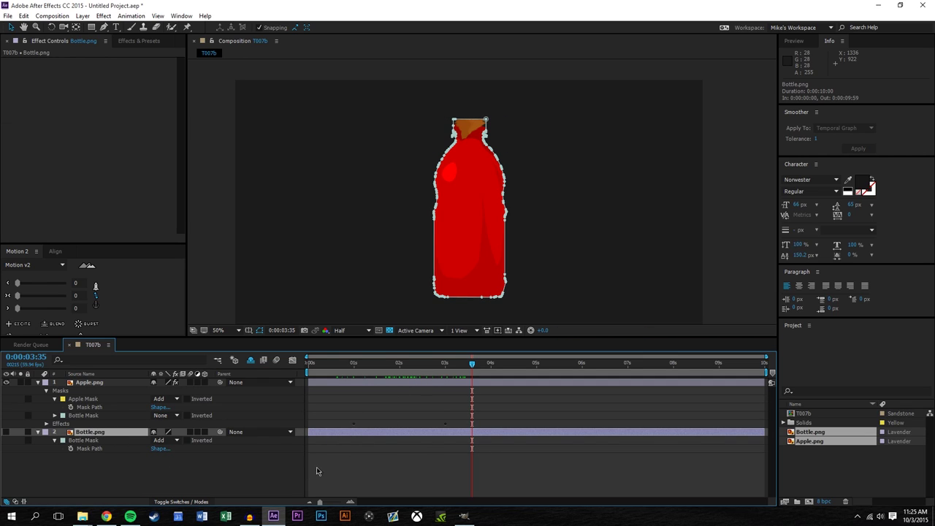
click(139, 40)
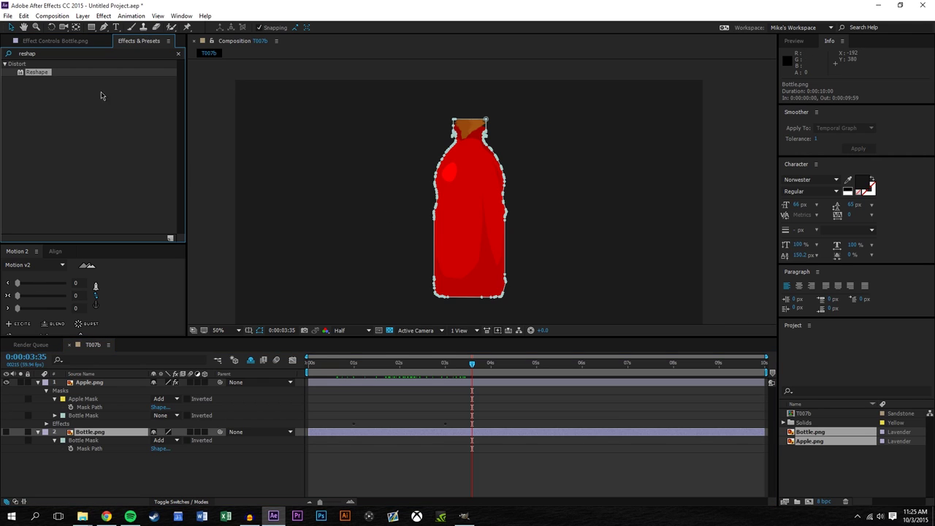
drag(40, 76, 114, 434)
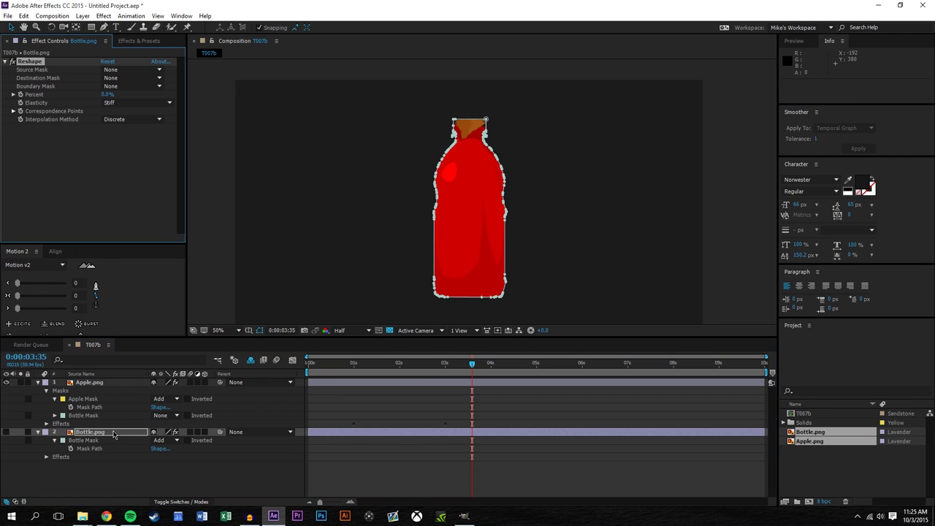
click(117, 70)
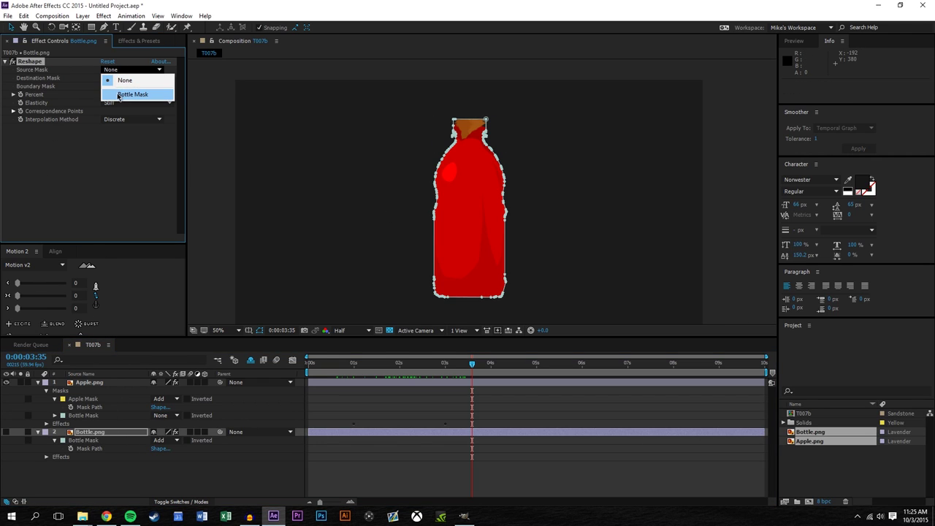
click(132, 95)
click(79, 400)
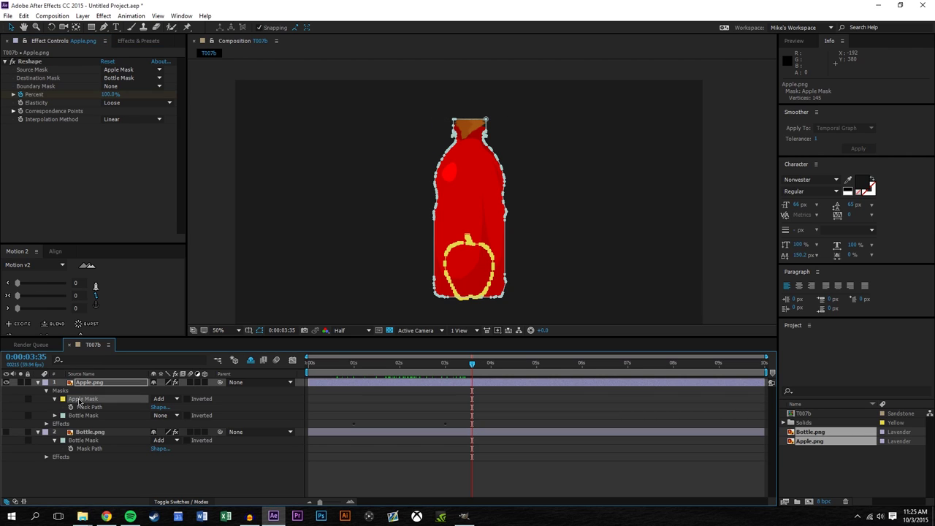
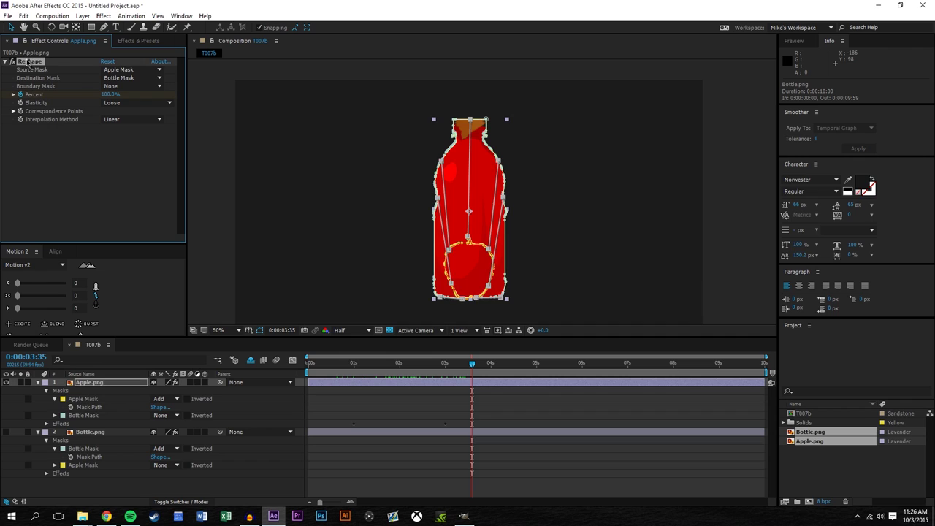
- Hide the Apple.png layer, make Bottle.png visible and select it
click(110, 493)
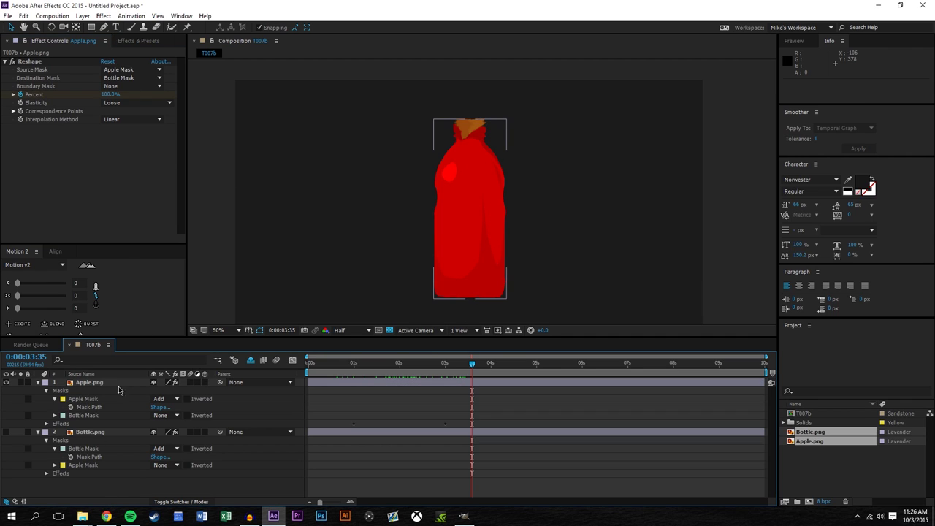
click(6, 381)
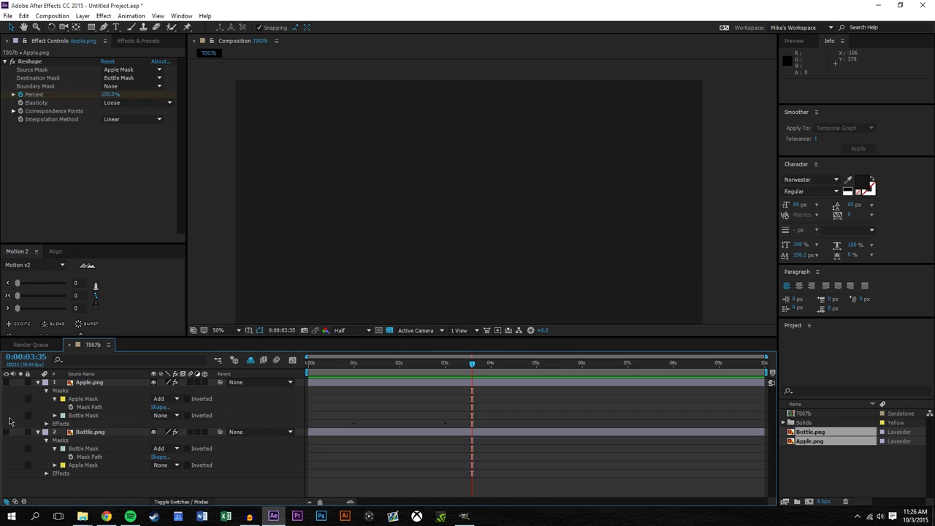
click(7, 431)
click(93, 432)
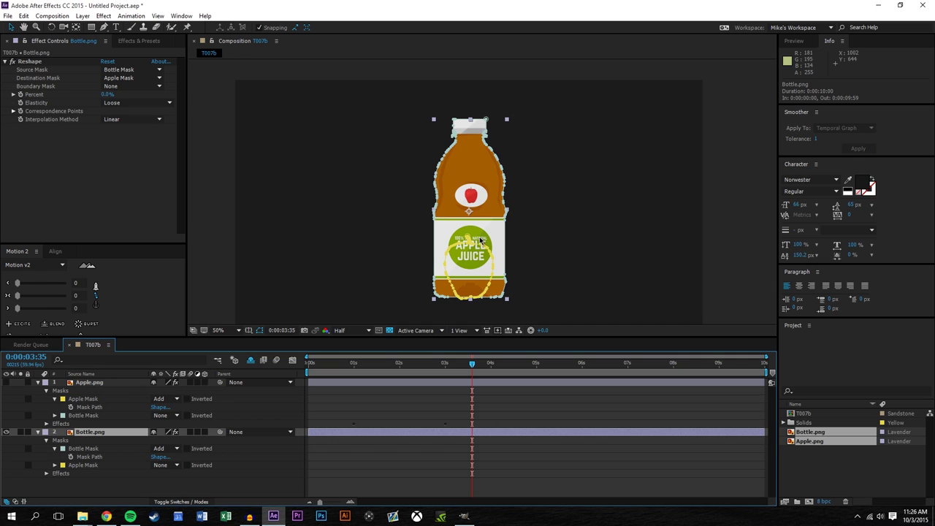
- Move the bottle-side end of the existing Reshape correspondence point to the centre of the cap's upper edge
scroll(467, 224, up, 2)
click(55, 158)
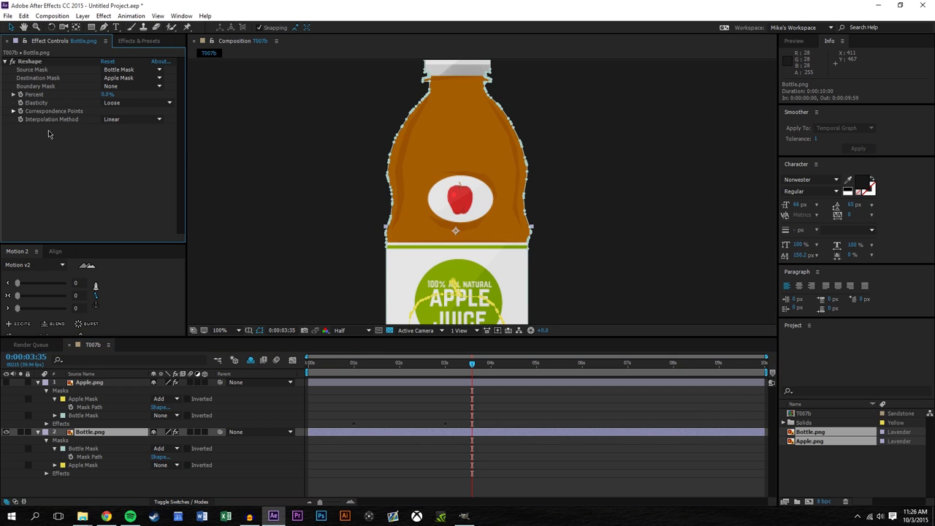
click(36, 62)
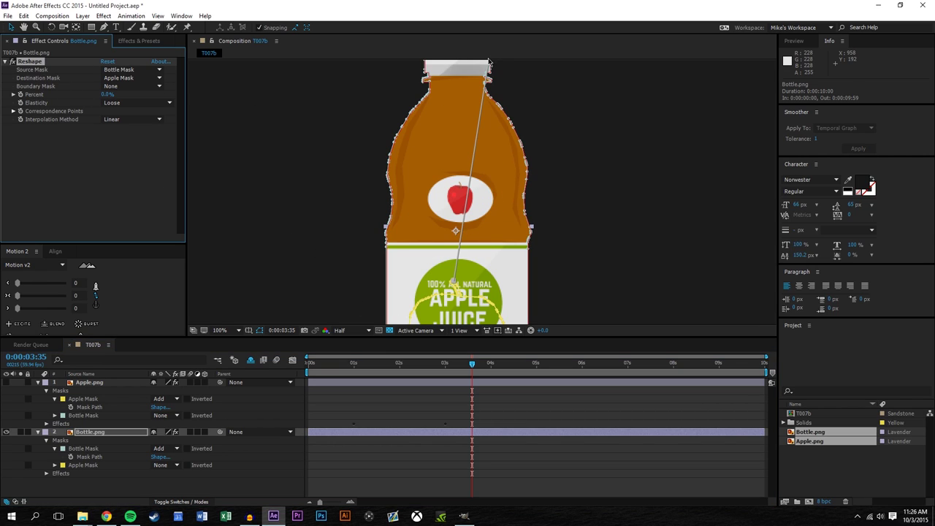
scroll(477, 79, up, 2)
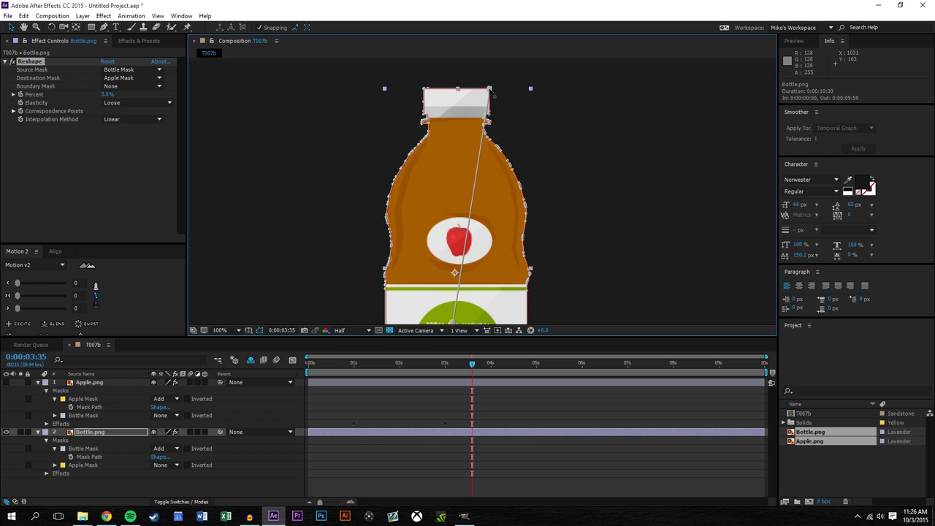
drag(488, 90, 457, 89)
scroll(523, 228, down, 5)
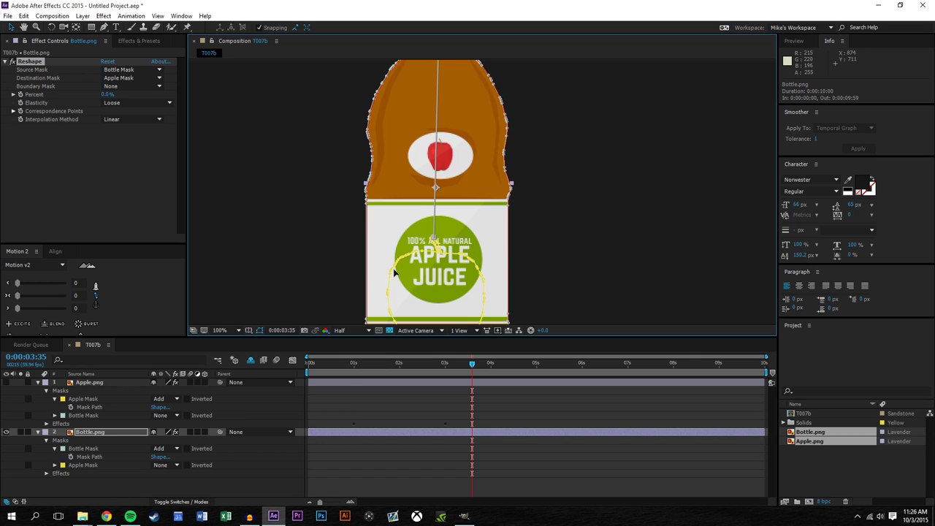
click(373, 160)
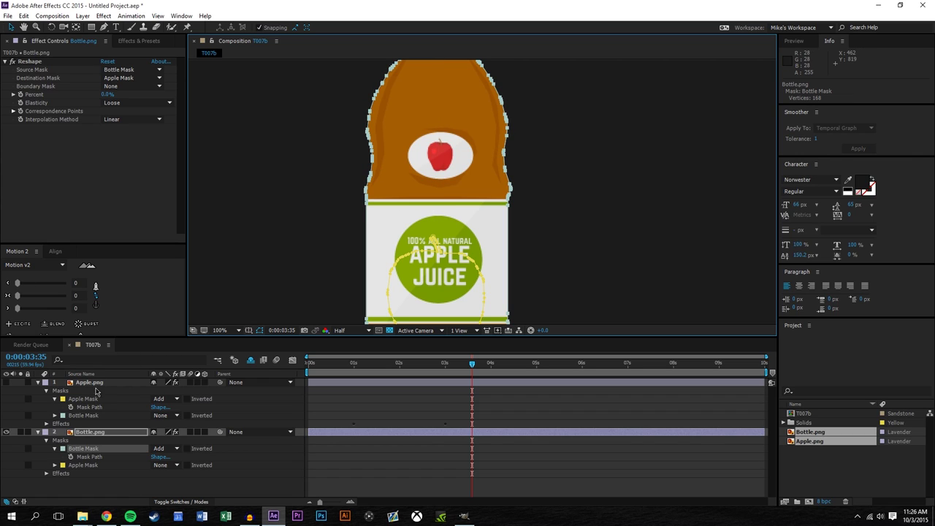
key(ctrl+z)
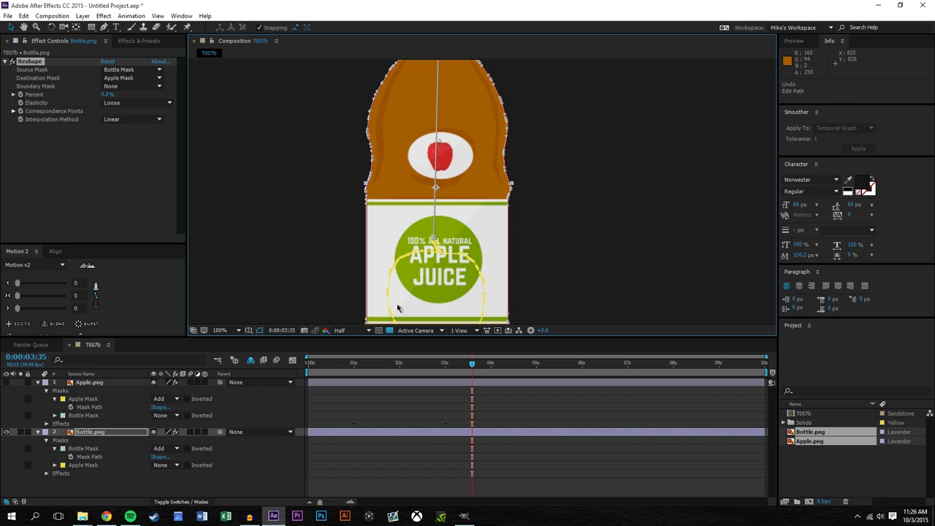
- Add two Reshape correspondence points linking the bottle's lower left and right corners to the base of the apple outline
scroll(438, 292, down, 1)
scroll(475, 168, up, 5)
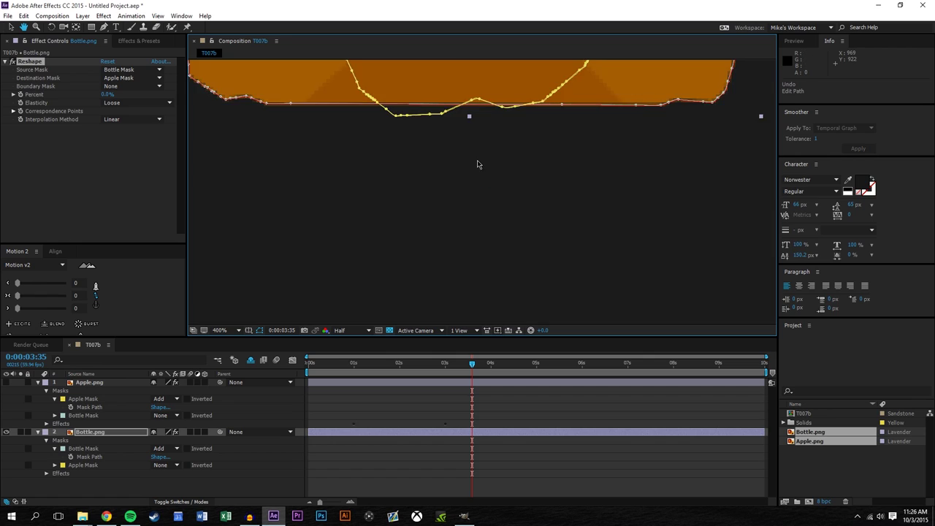
scroll(478, 165, up, 1)
drag(450, 171, 601, 335)
scroll(395, 184, down, 1)
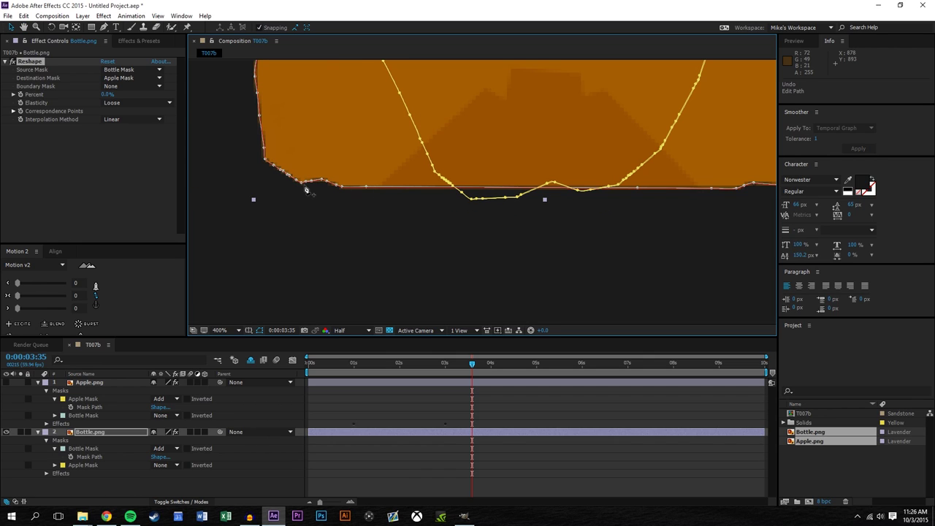
drag(327, 185, 471, 198)
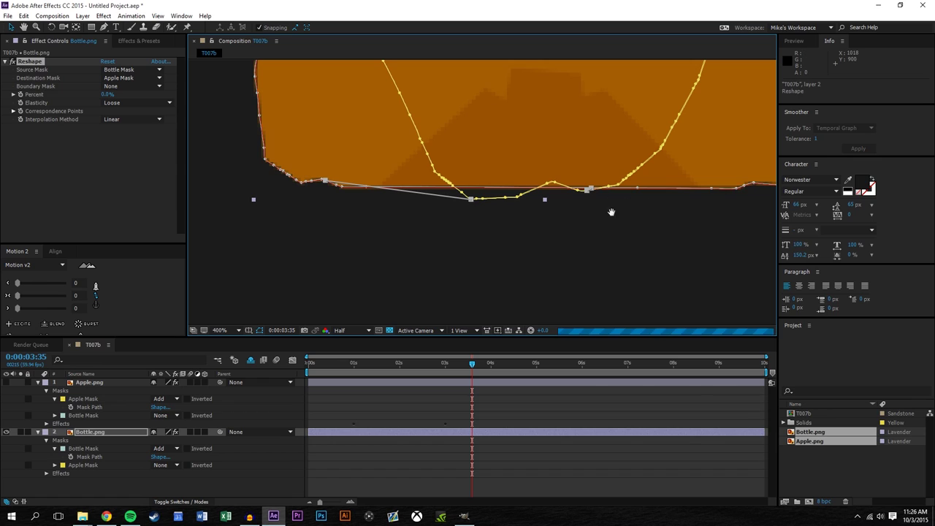
drag(592, 194, 361, 251)
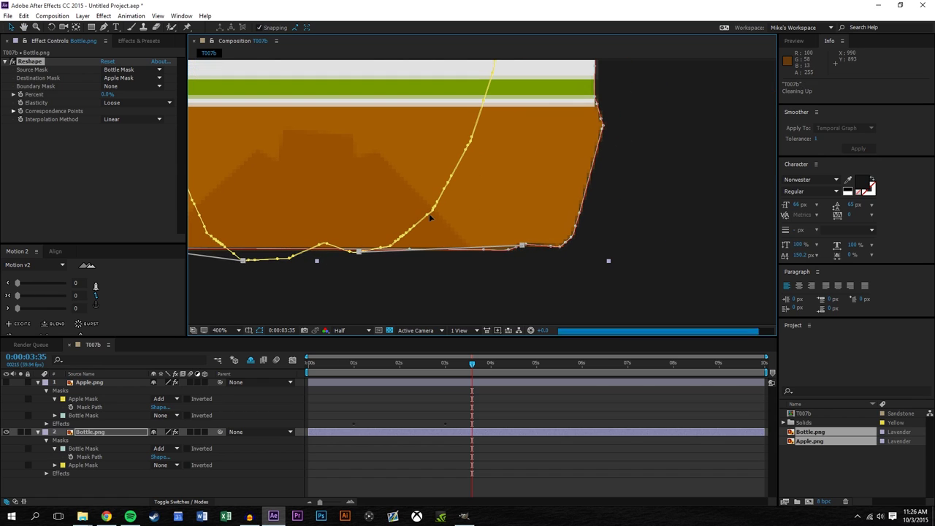
- Add Reshape correspondence points linking the bottle's left and right shoulders to the upper sides of the apple outline
key(slash)
drag(420, 248, 433, 299)
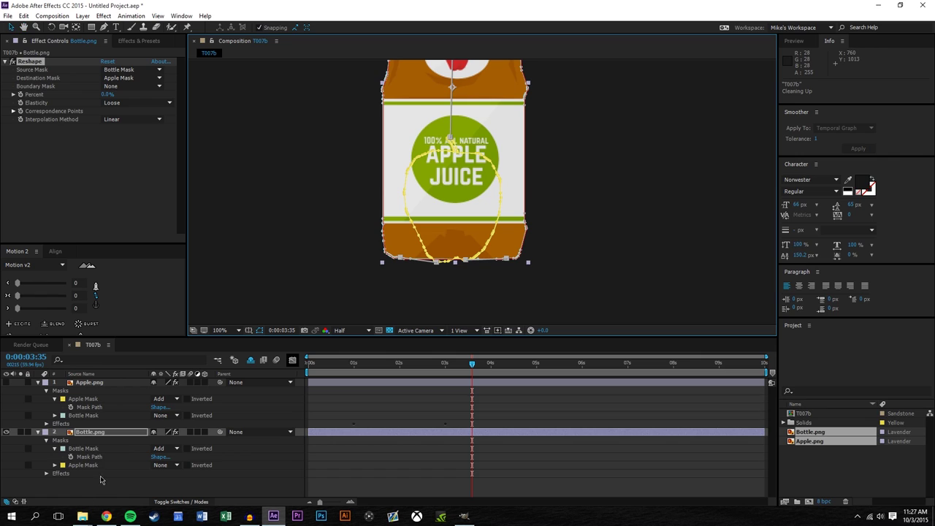
scroll(413, 245, up, 1)
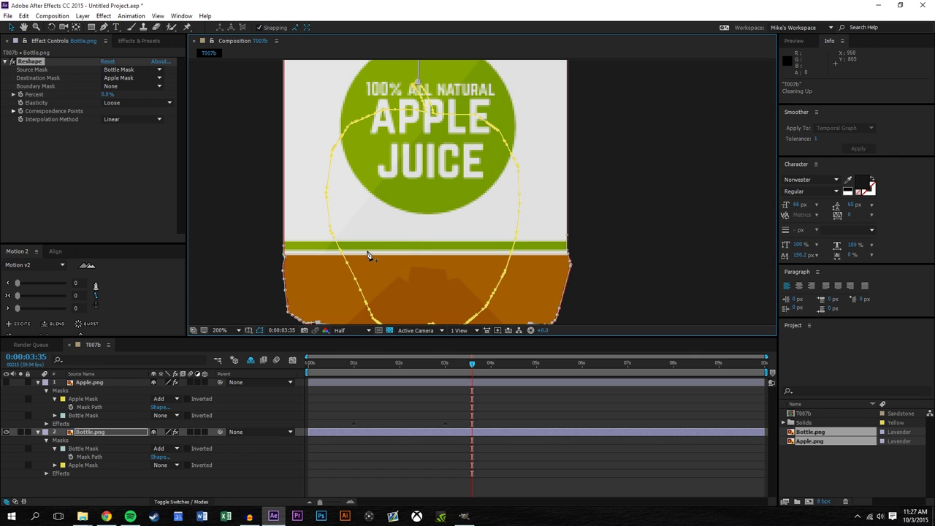
scroll(341, 186, down, 2)
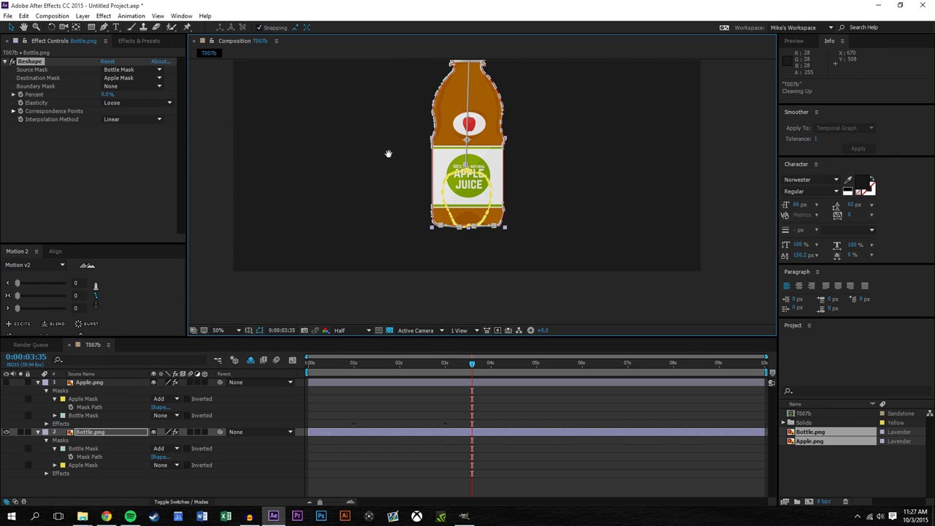
drag(388, 153, 373, 185)
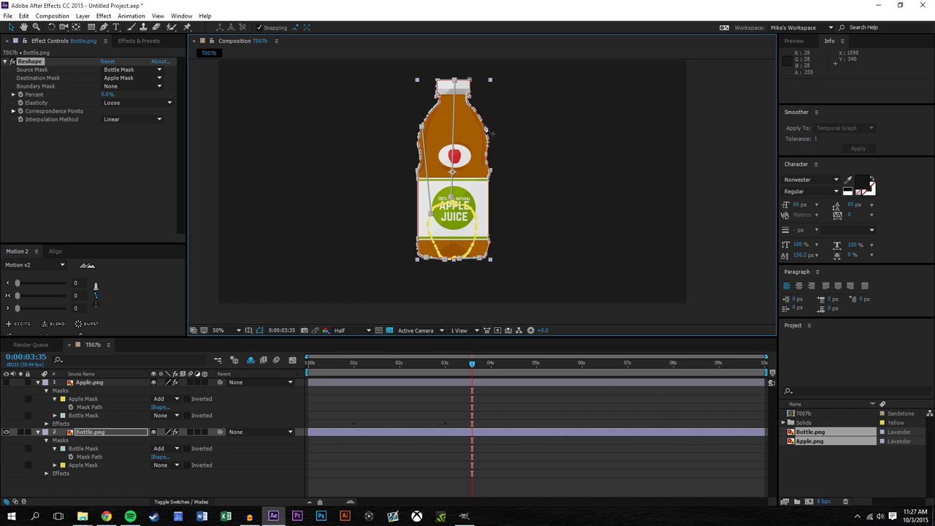
alt+click(485, 126)
- Add Reshape correspondence points on the bottle's left and right sides at the waist just above the label
click(422, 165)
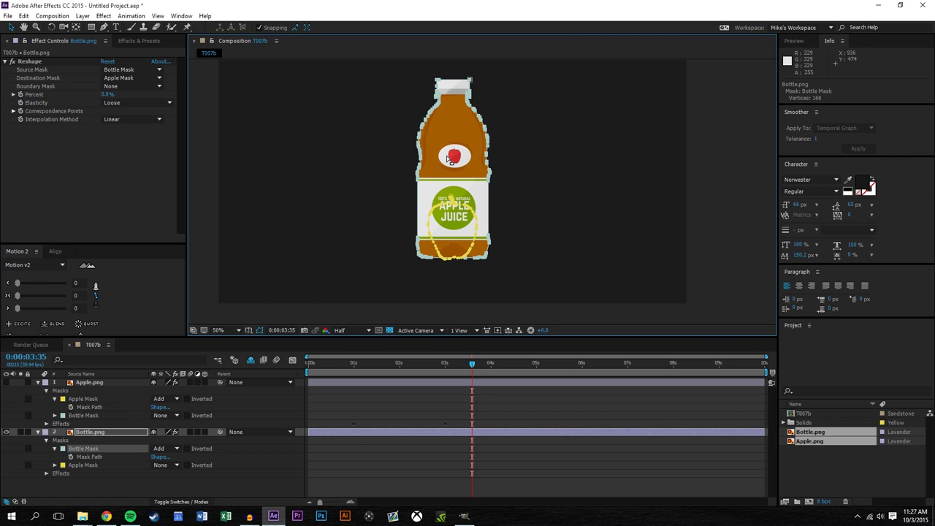
key(ctrl+z)
scroll(414, 155, up, 1)
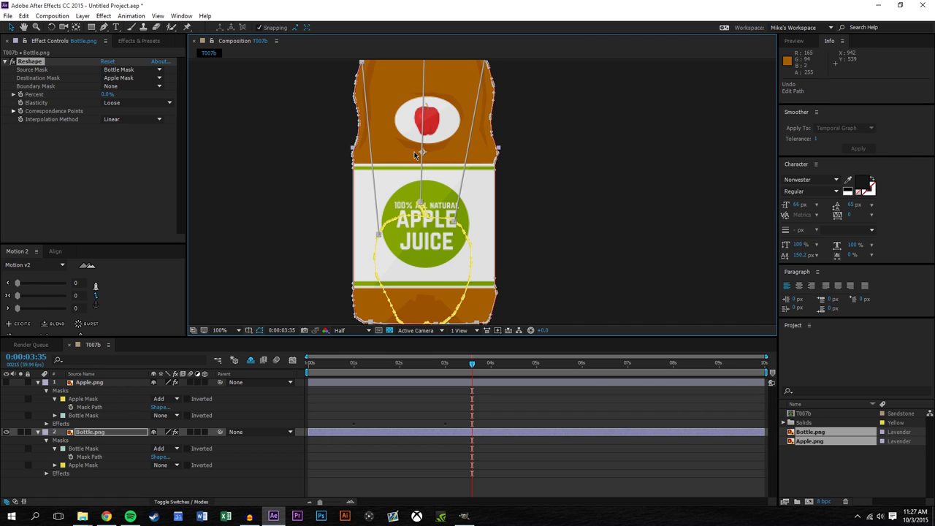
click(359, 131)
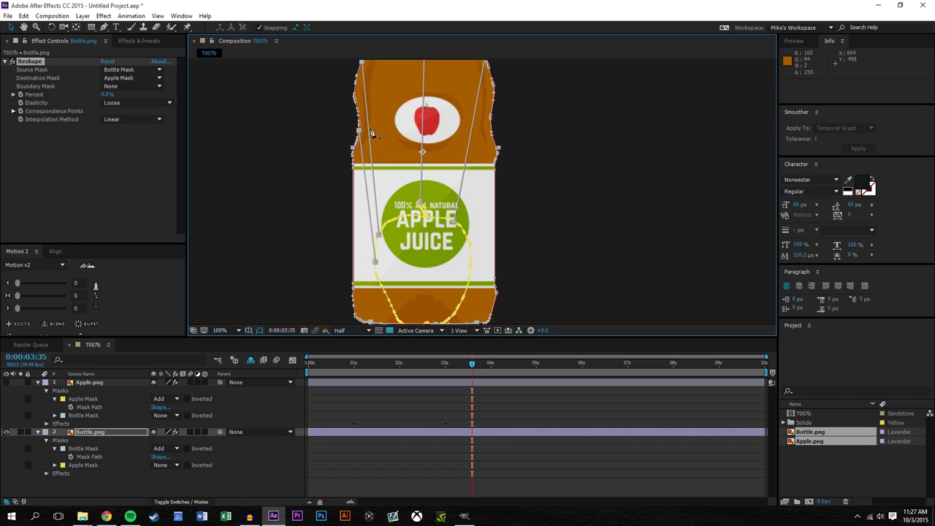
click(493, 130)
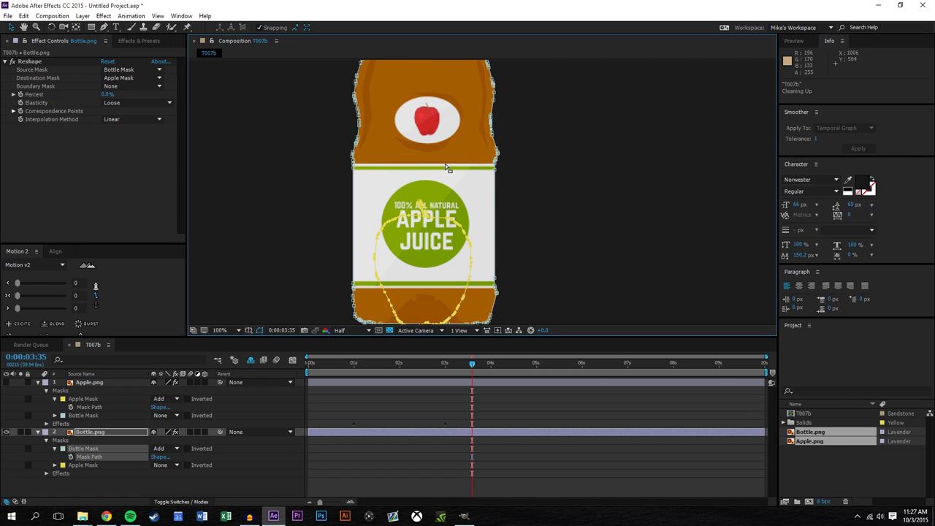
key(ctrl+z)
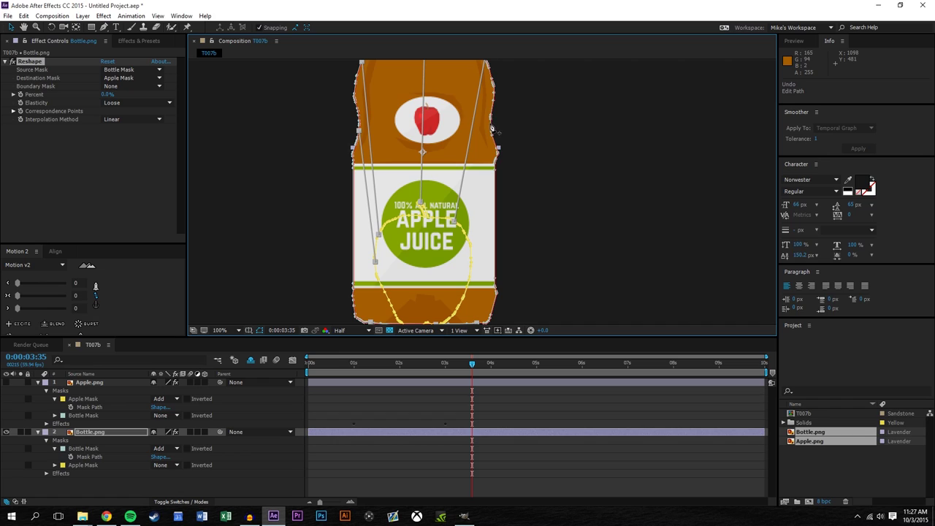
click(492, 129)
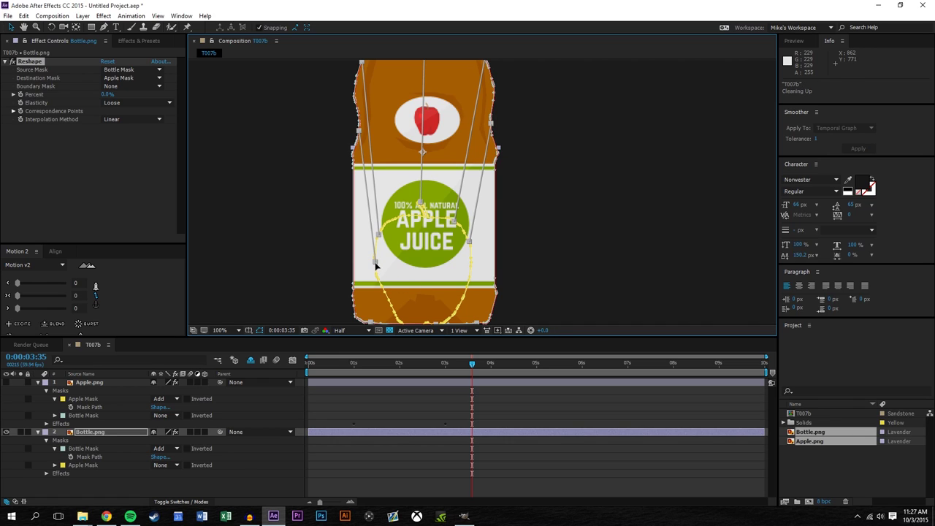
- Move the apple ends of the two waist correspondence points down to the lower left and lower right sides of the apple outline
drag(375, 263, 387, 296)
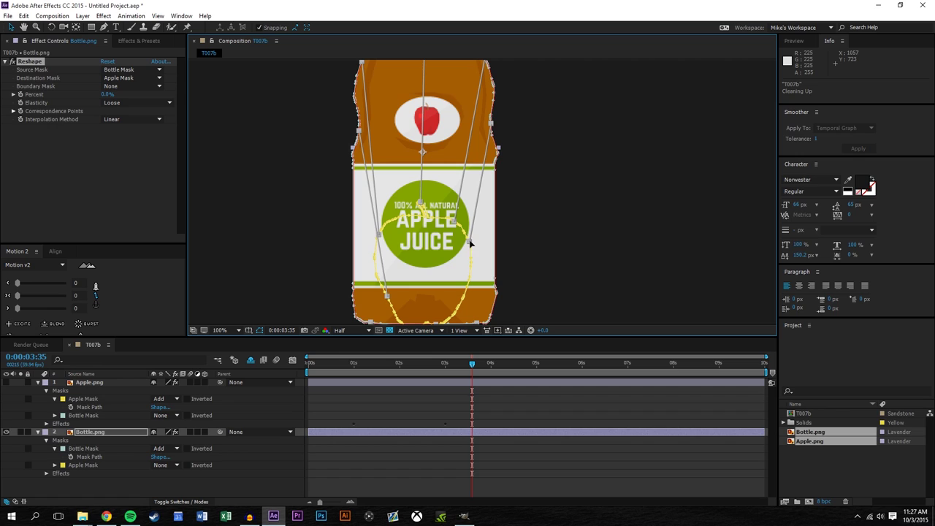
drag(469, 245, 466, 293)
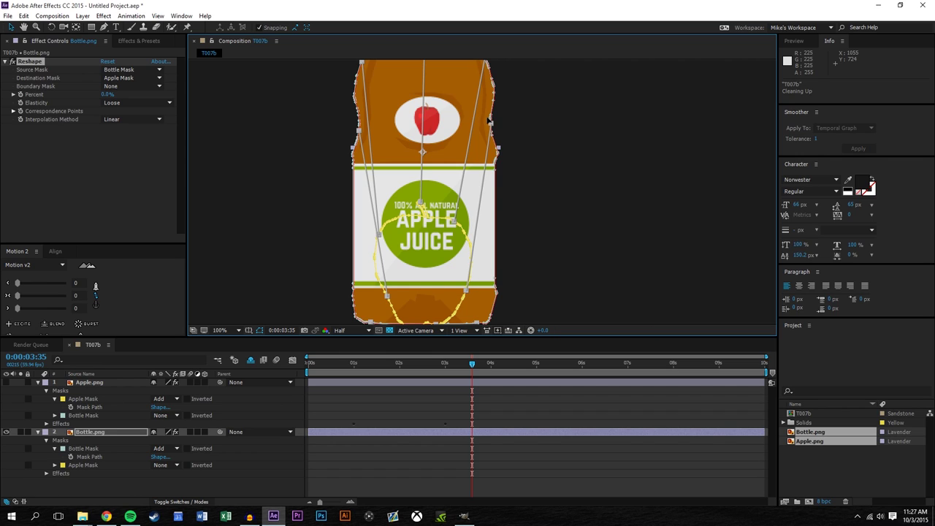
scroll(478, 248, down, 2)
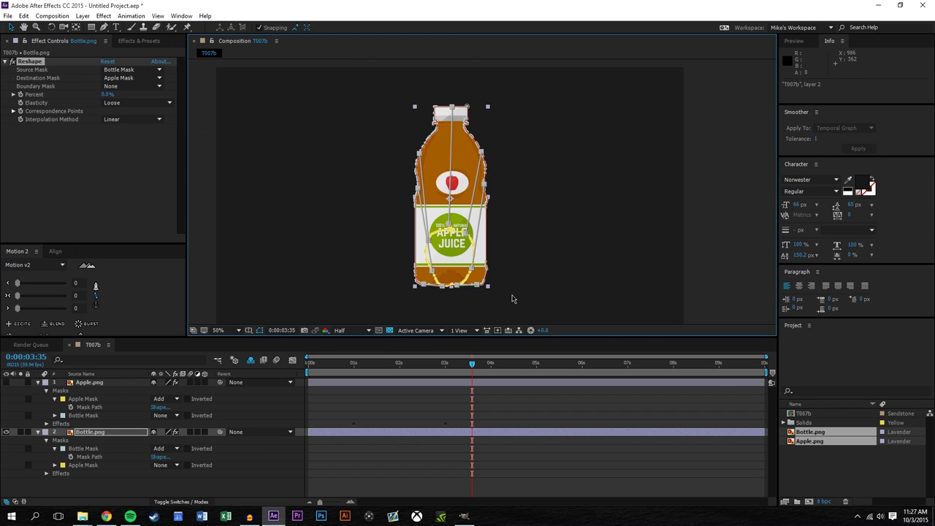
- Try the Bottle.png layer's Reshape Percent at 100% and restore it to 0%
click(527, 460)
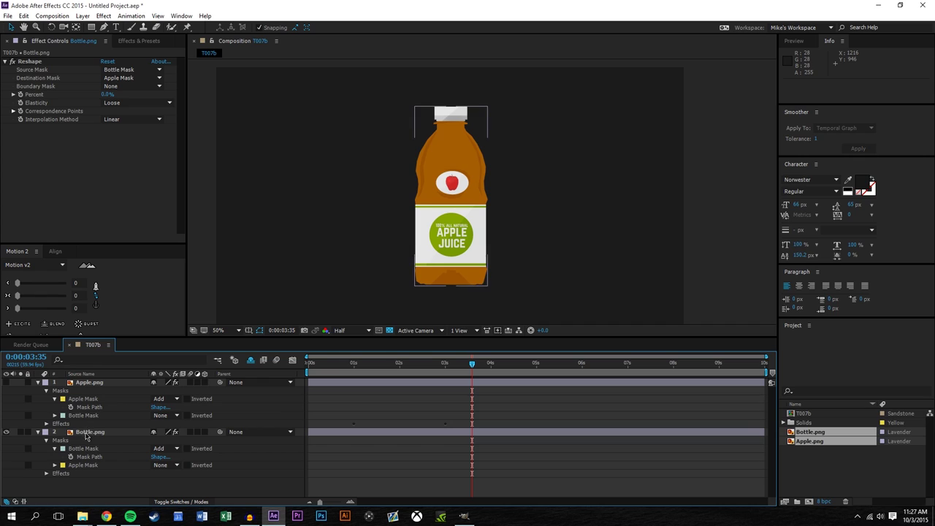
click(86, 434)
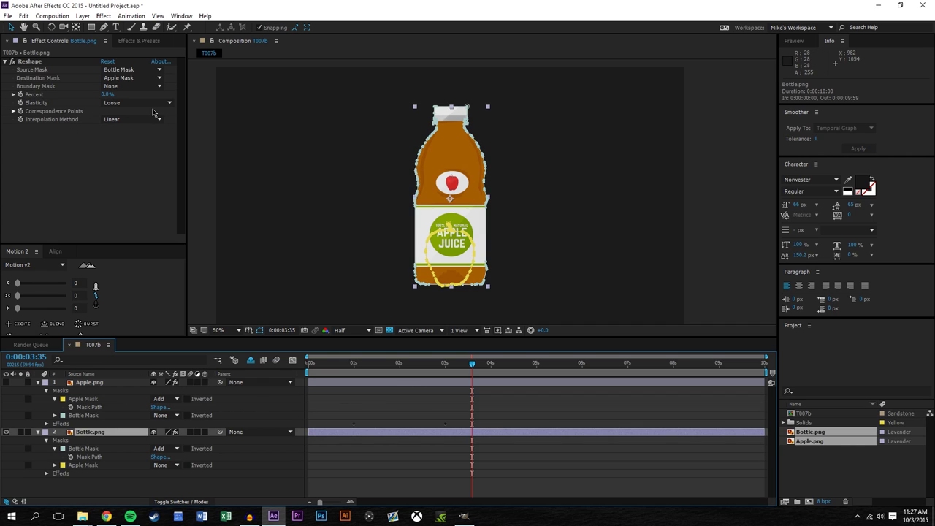
click(106, 95)
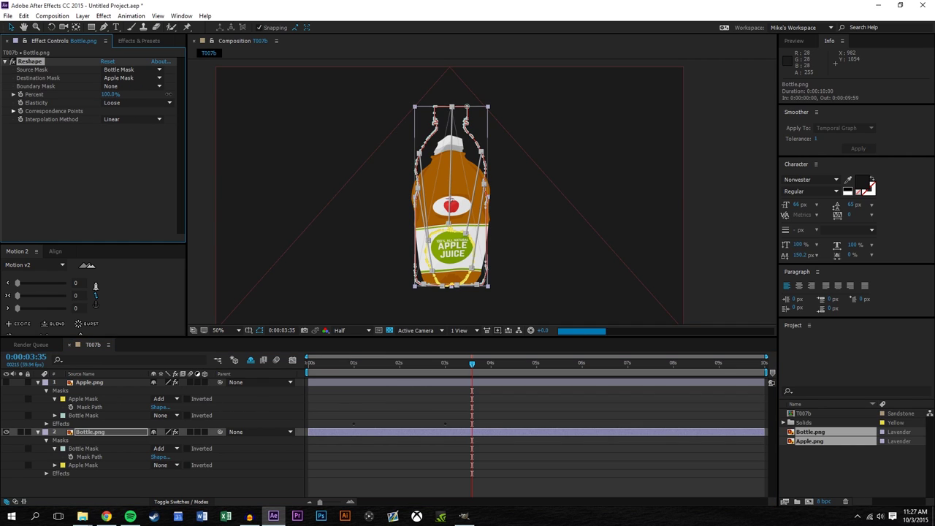
click(68, 162)
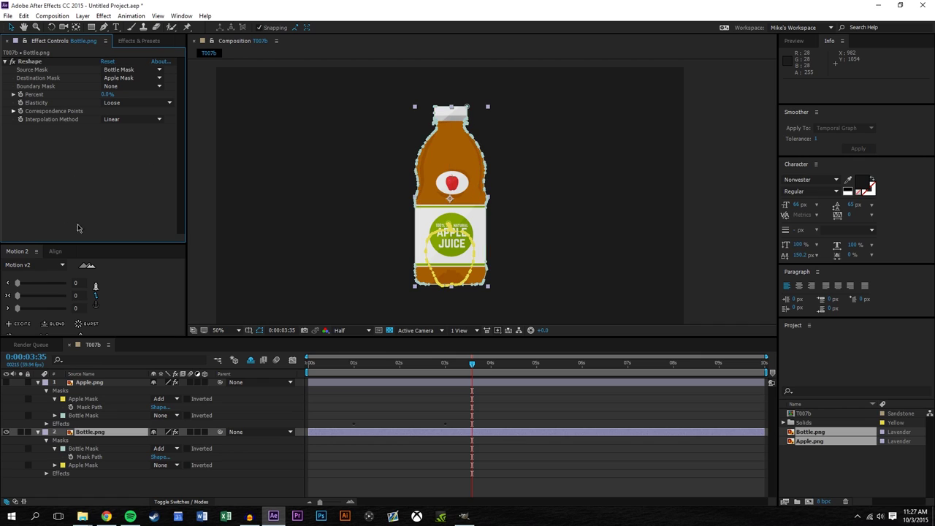
- Reveal the Apple.png keyframes and start keyframing the Bottle.png Reshape Percent with 0% at 0:00:03:35
click(96, 385)
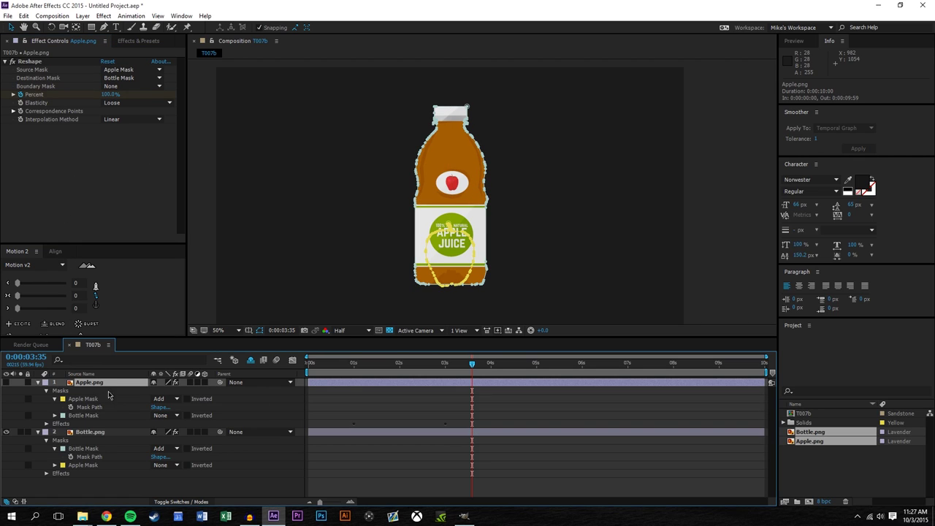
key(u)
click(82, 407)
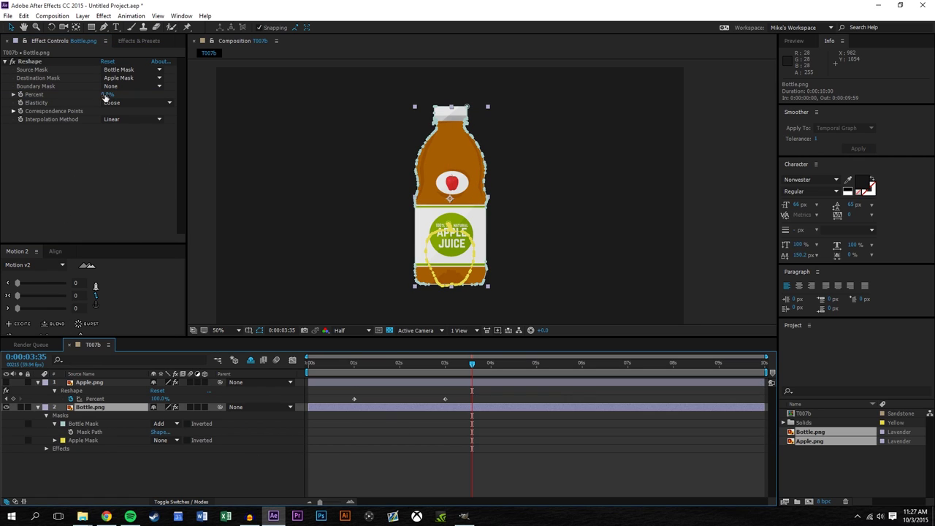
click(29, 61)
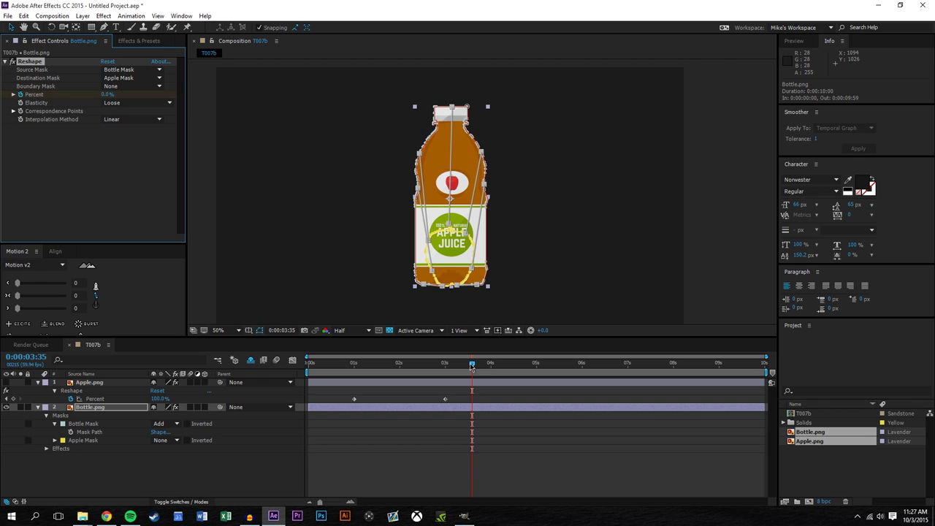
- Keyframe the Bottle.png Reshape Percent at 100% at 0:00:01:00 and scrub through the bottle's morph
drag(472, 366, 354, 363)
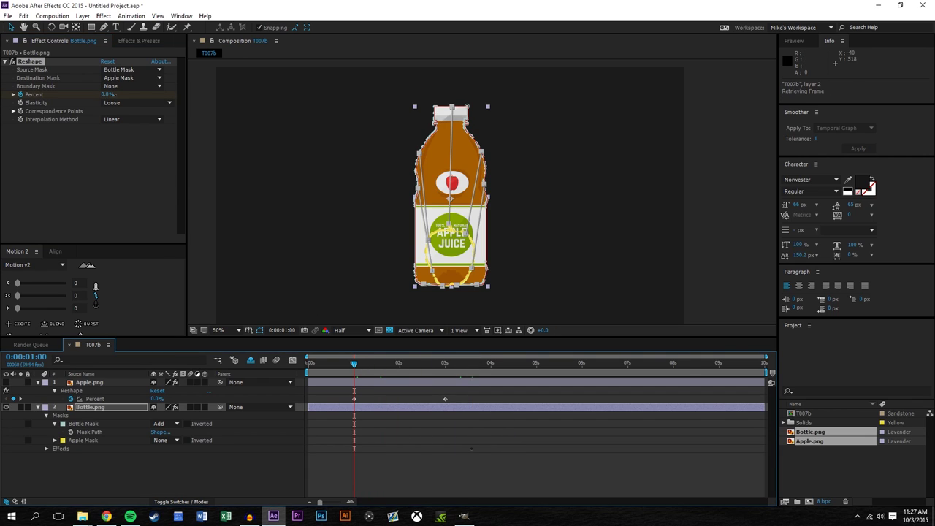
click(398, 440)
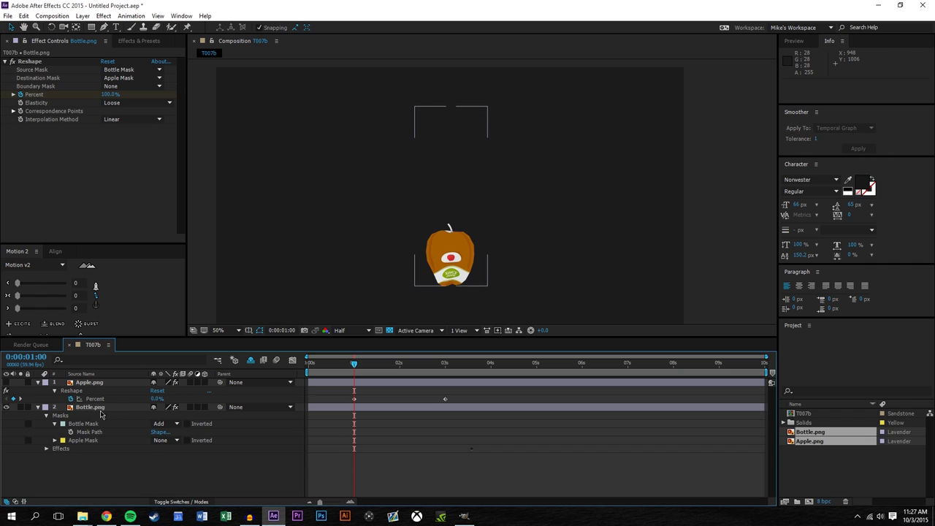
drag(353, 363, 468, 365)
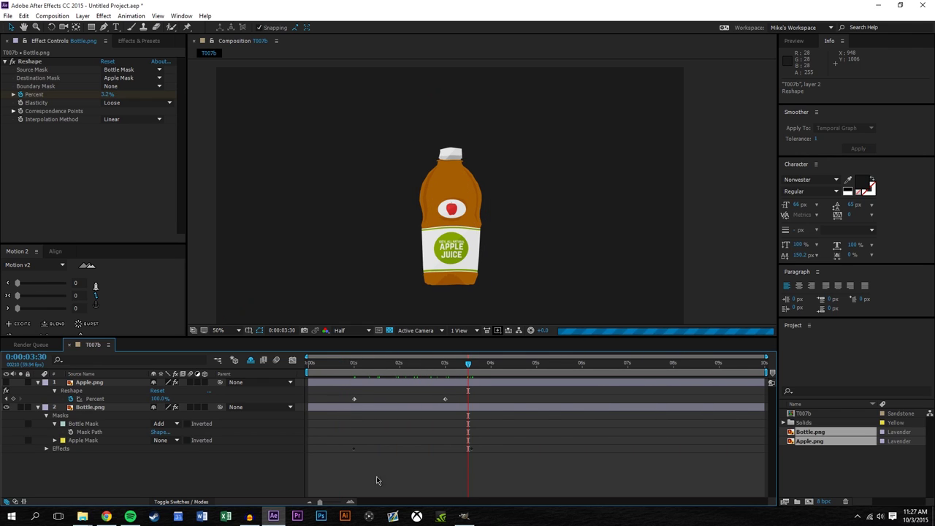
- Reveal the Bottle.png keyframes and move its last Reshape Percent keyframe to 0:00:03:00, in line with the apple's
click(100, 410)
key(u)
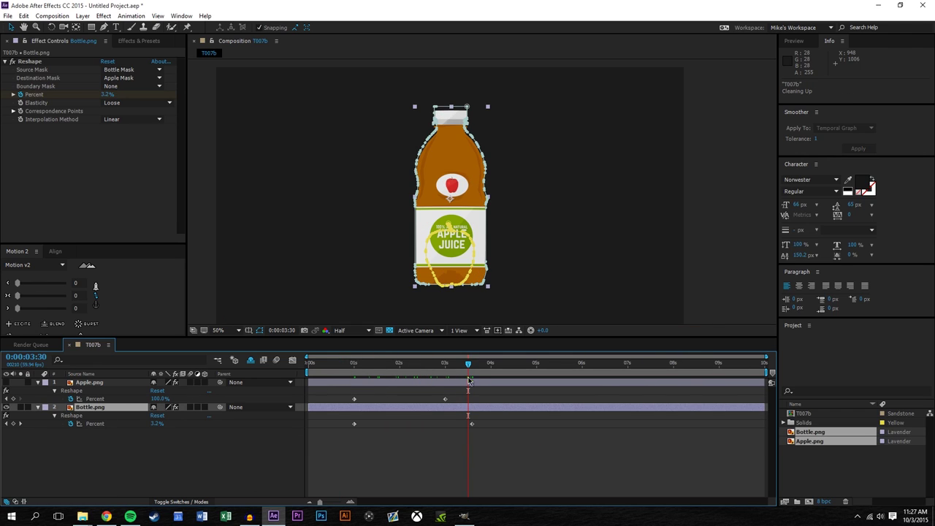
drag(449, 372, 444, 376)
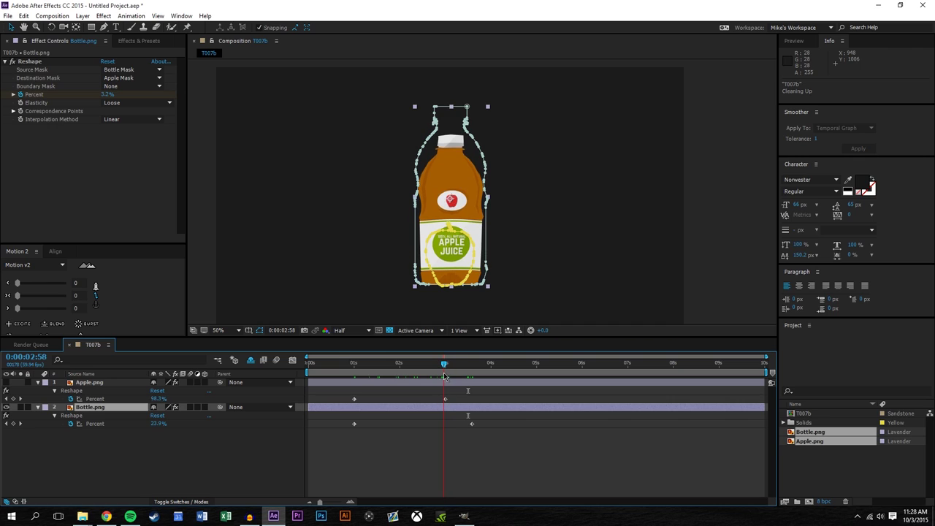
click(351, 502)
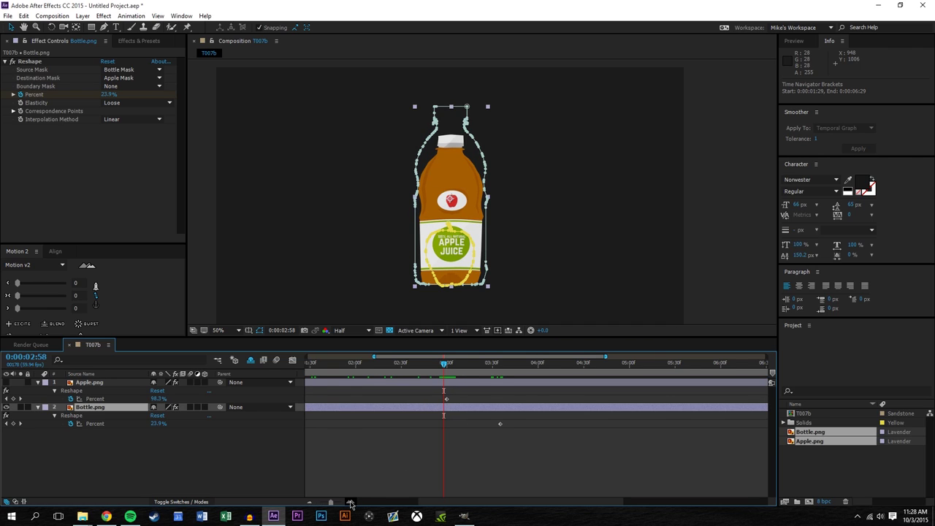
click(500, 425)
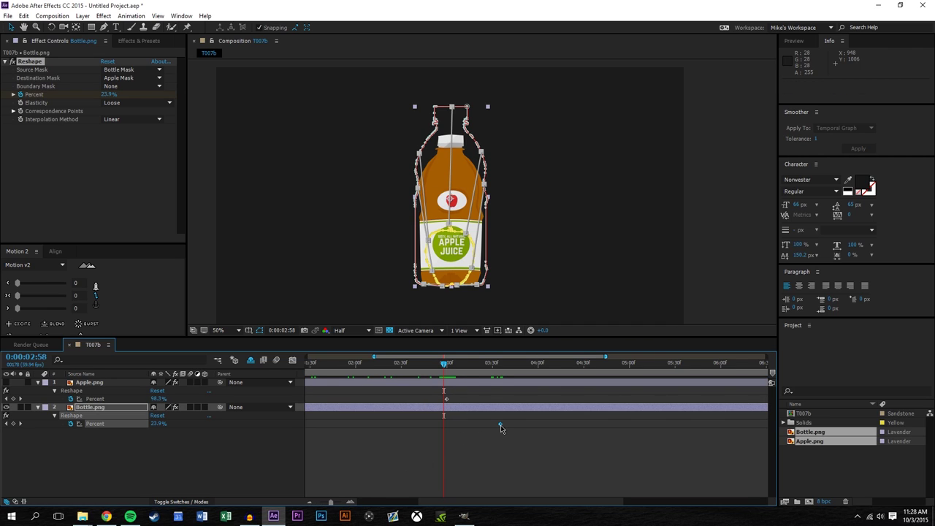
drag(500, 426, 449, 433)
click(465, 460)
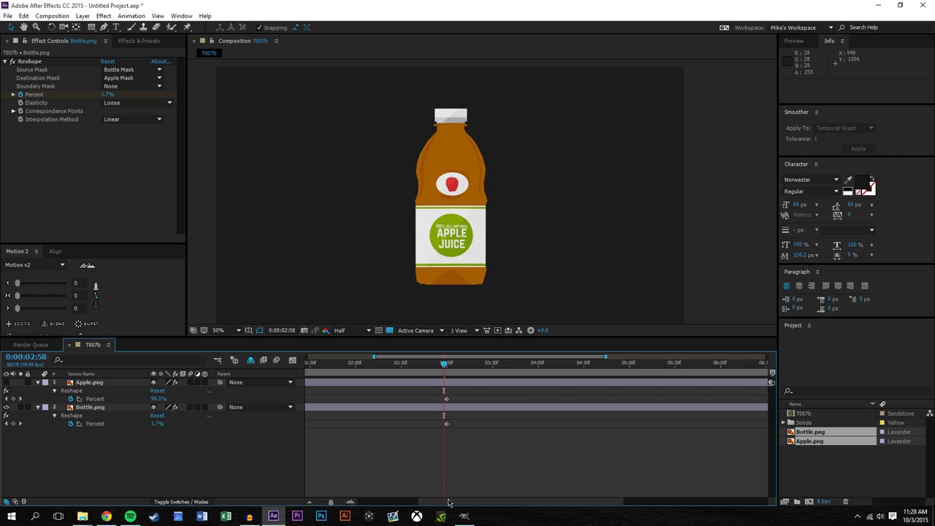
- Make the Apple.png layer visible and keyframe its Opacity at 100% at 0:00:01:00
drag(448, 502, 409, 499)
drag(348, 368, 352, 394)
click(90, 383)
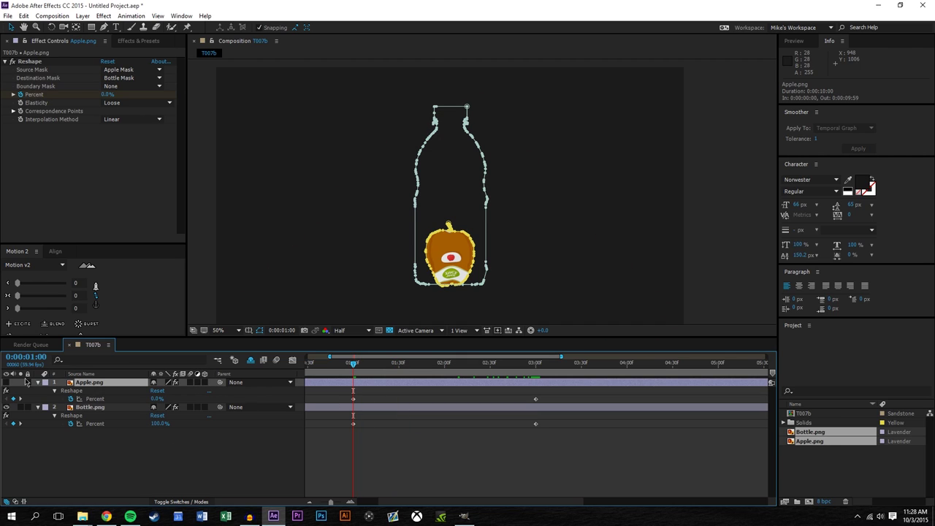
click(6, 381)
key(t)
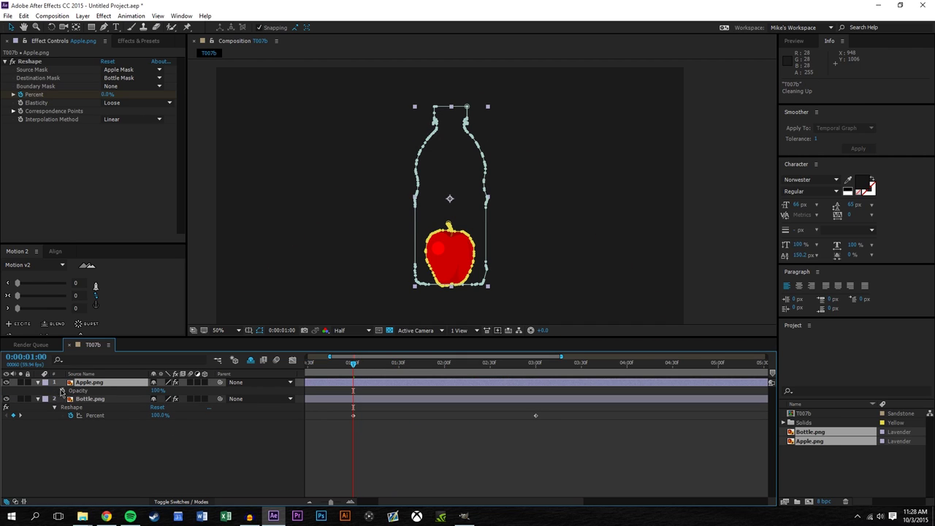
click(62, 390)
key(u)
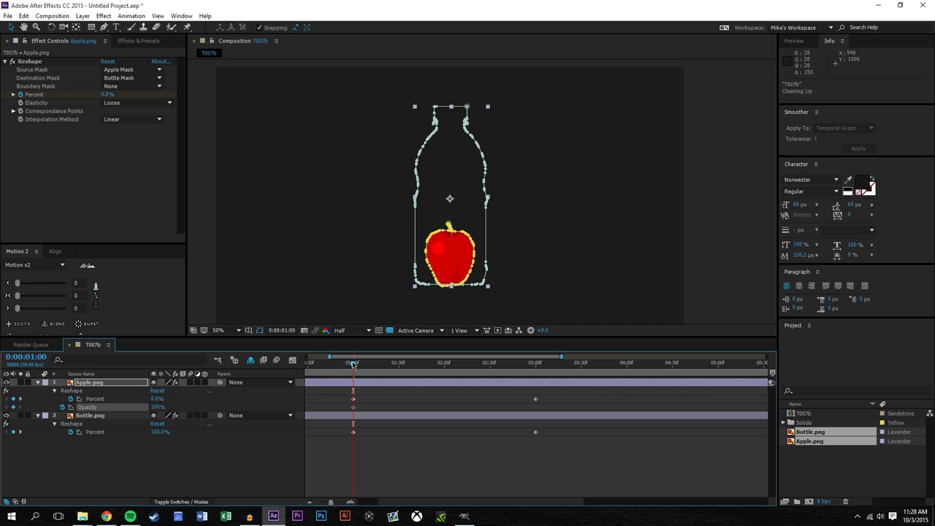
- Keyframe the Apple.png Opacity at 0% at 0:00:03:00
drag(353, 363, 532, 384)
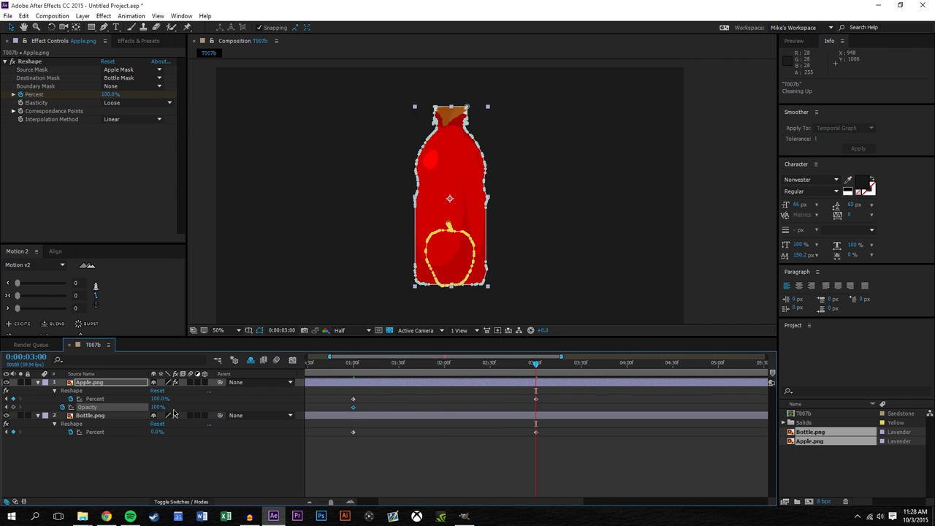
drag(155, 410, 30, 444)
click(378, 480)
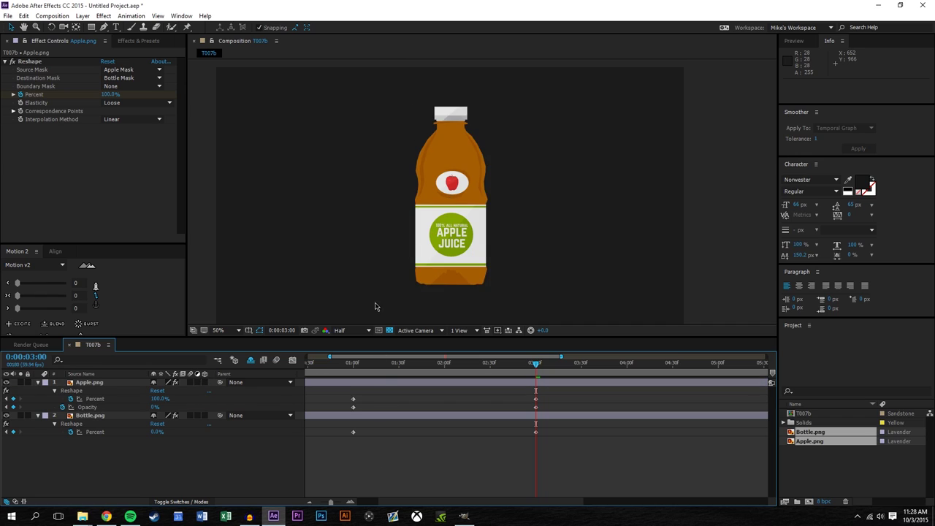
- Play a preview of the apple-to-bottle morph starting at 0:00:00:55
mouse_move(351, 367)
mouse_down()
mouse_move(380, 364)
mouse_move(346, 364)
mouse_up()
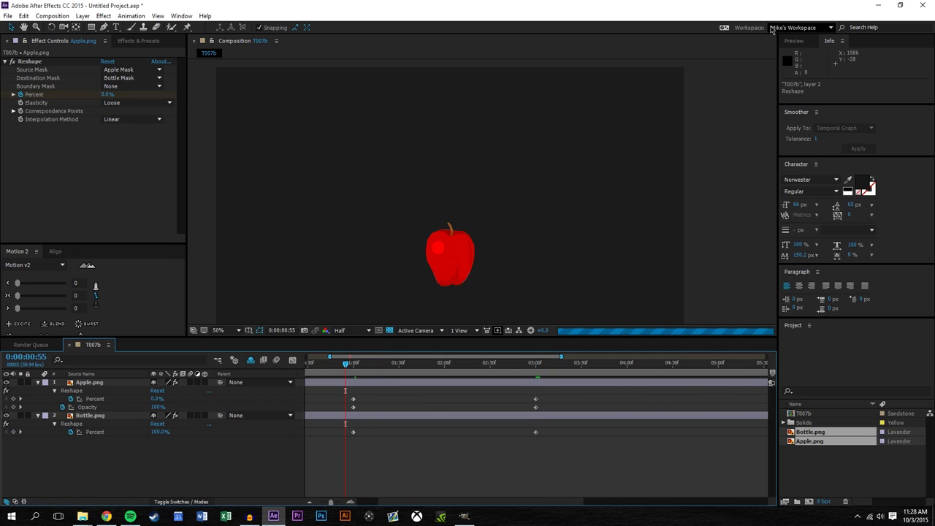
click(794, 41)
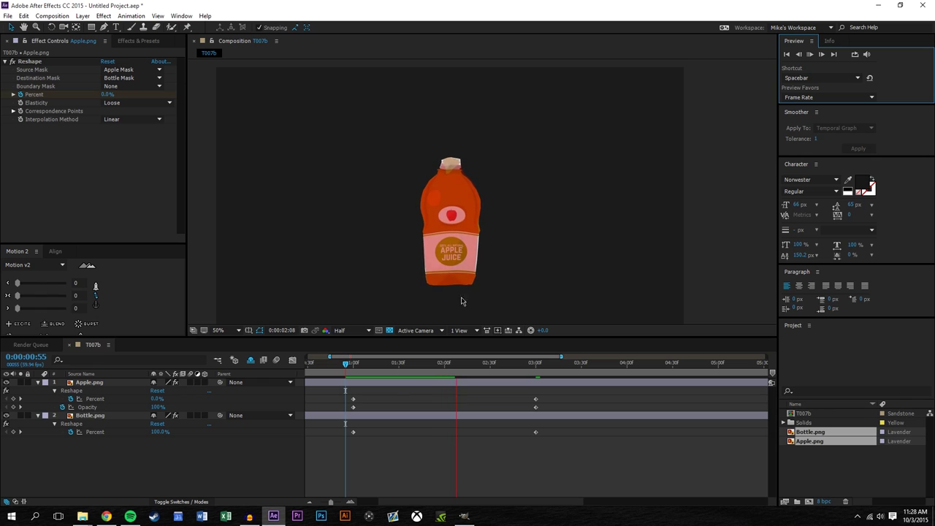
click(573, 452)
- Examine the blended apple and bottle edges close up at 0:00:01:15
drag(540, 365, 375, 368)
click(377, 380)
scroll(458, 305, up, 1)
drag(485, 292, 488, 243)
click(501, 237)
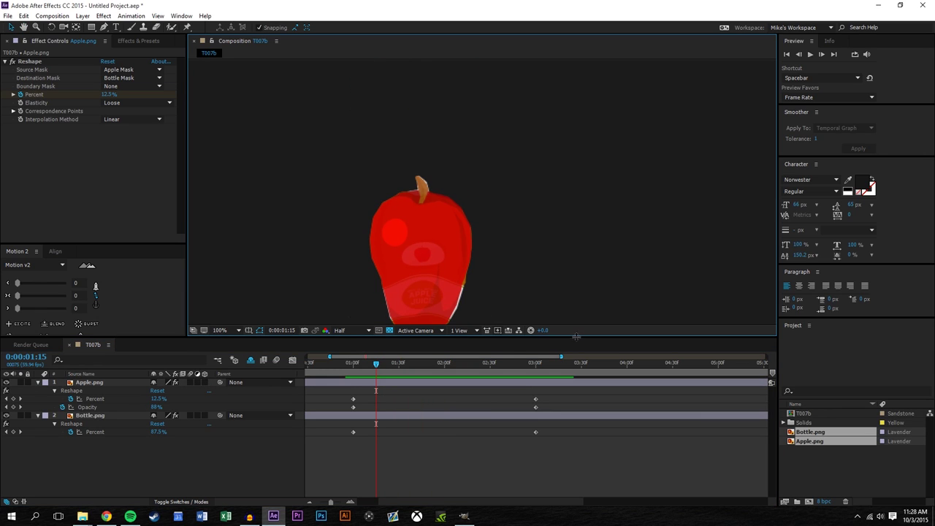
scroll(437, 279, up, 1)
drag(438, 280, 496, 114)
scroll(475, 187, down, 2)
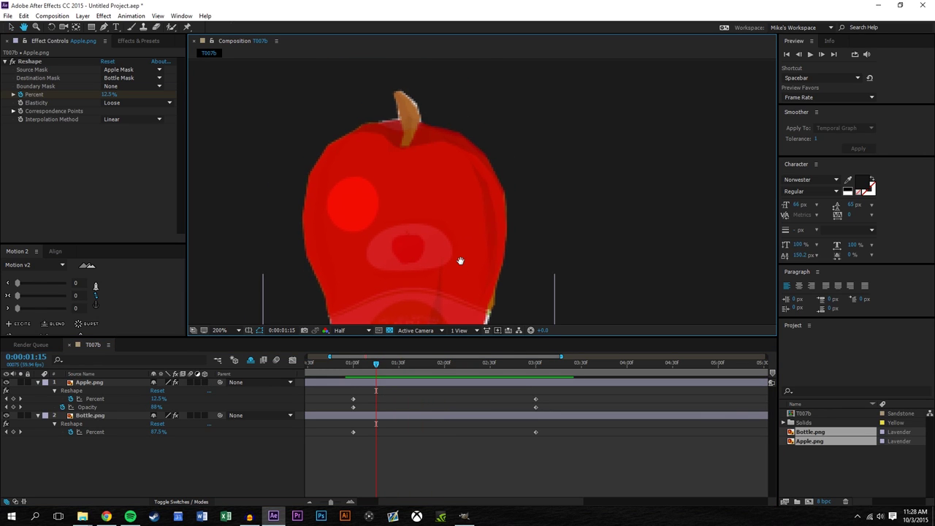
key(period)
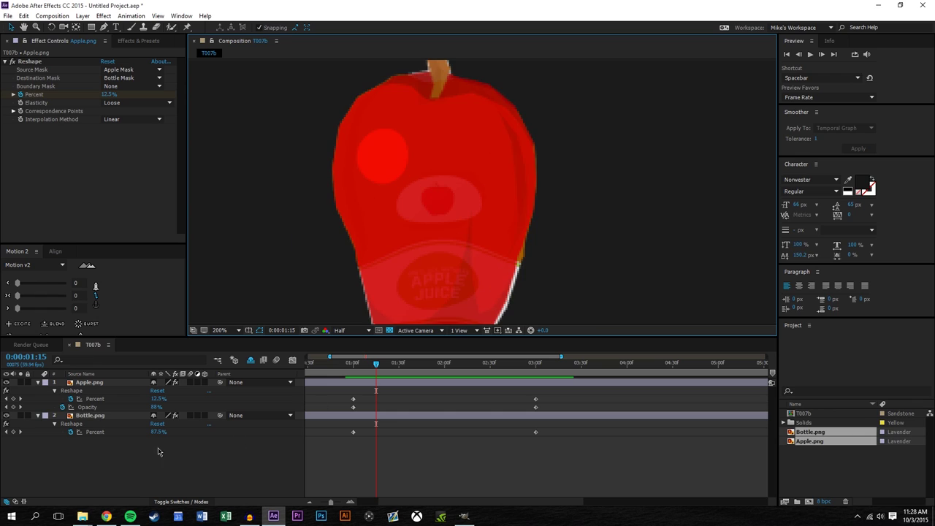
- Compare the Reshape correspondence points of Bottle.png and Apple.png around the mismatched lower edges at 0:00:01:15
click(91, 416)
scroll(475, 252, down, 2)
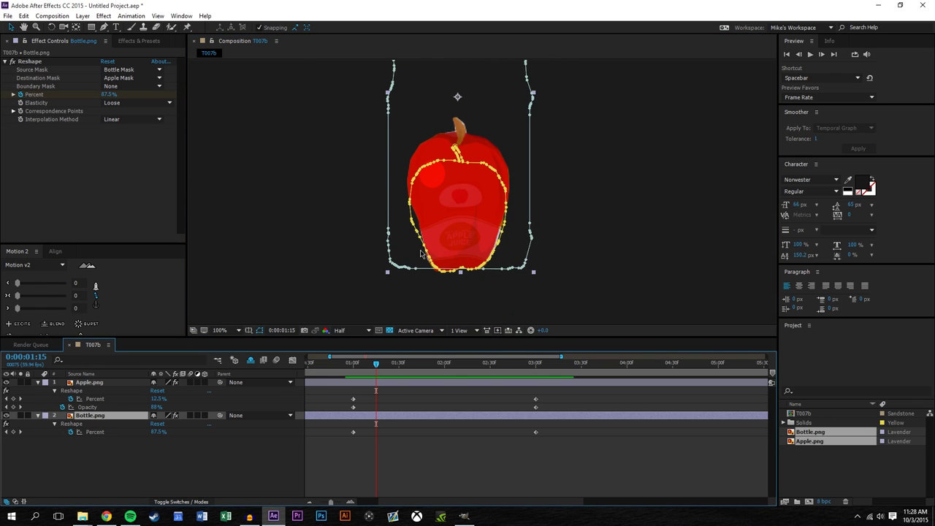
scroll(475, 252, up, 2)
drag(476, 252, 459, 193)
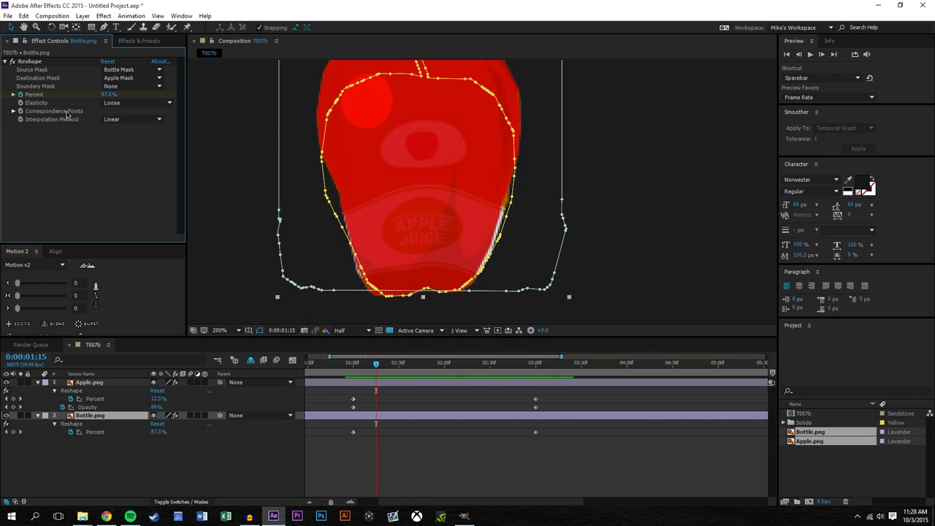
click(29, 62)
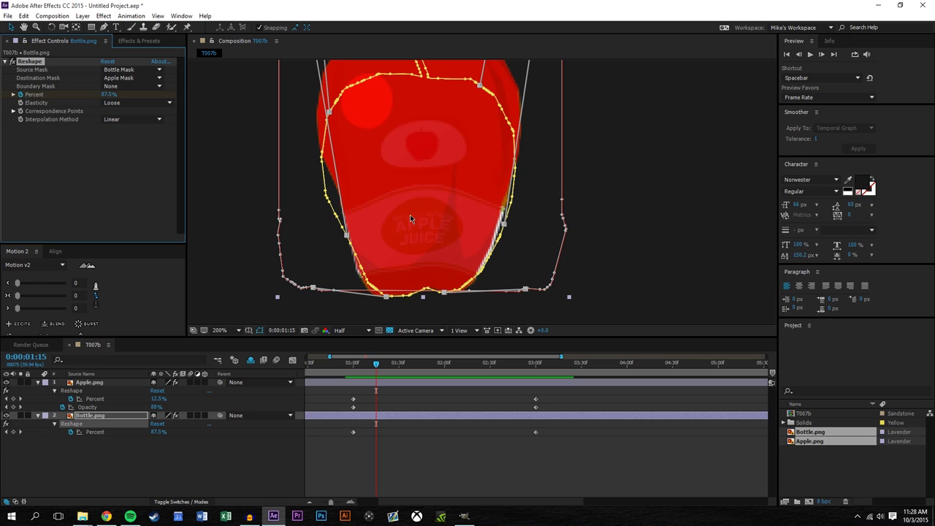
key(ctrl+Up)
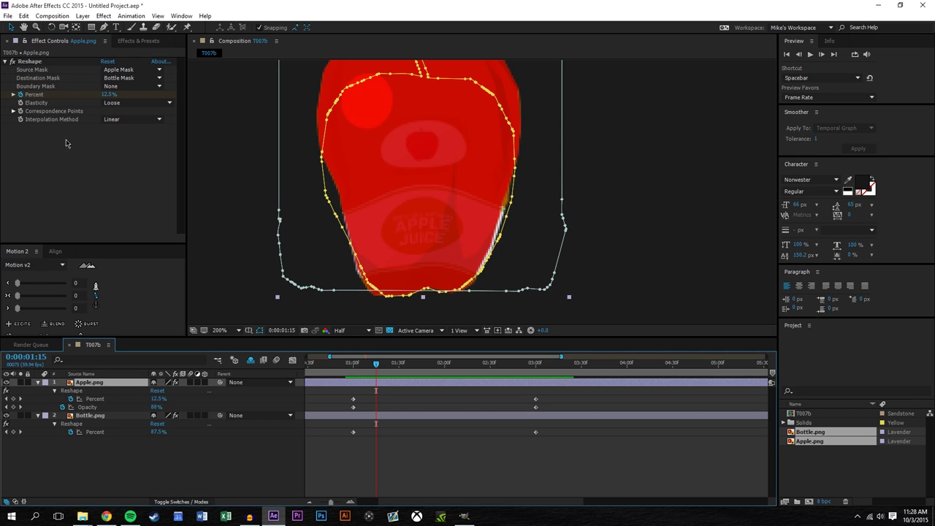
click(33, 63)
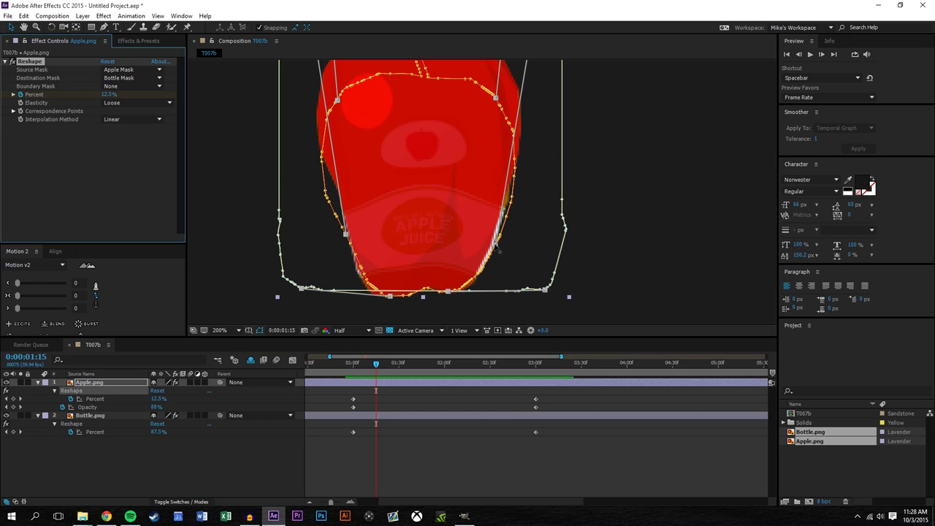
- Move Bottle.png's lower-right Reshape correspondence point down along the apple outline to match the apple layer's point
click(111, 415)
click(33, 63)
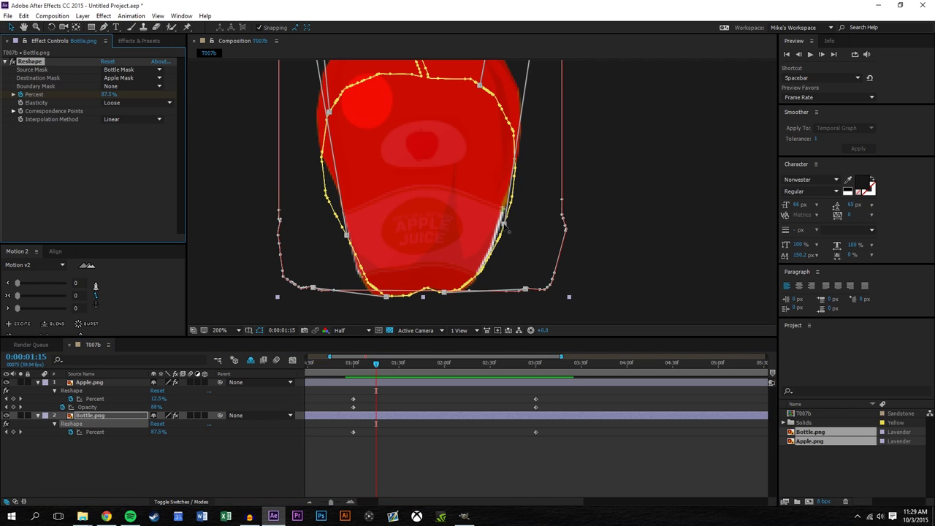
drag(504, 225, 493, 248)
key(ctrl+Up)
key(ctrl+Down)
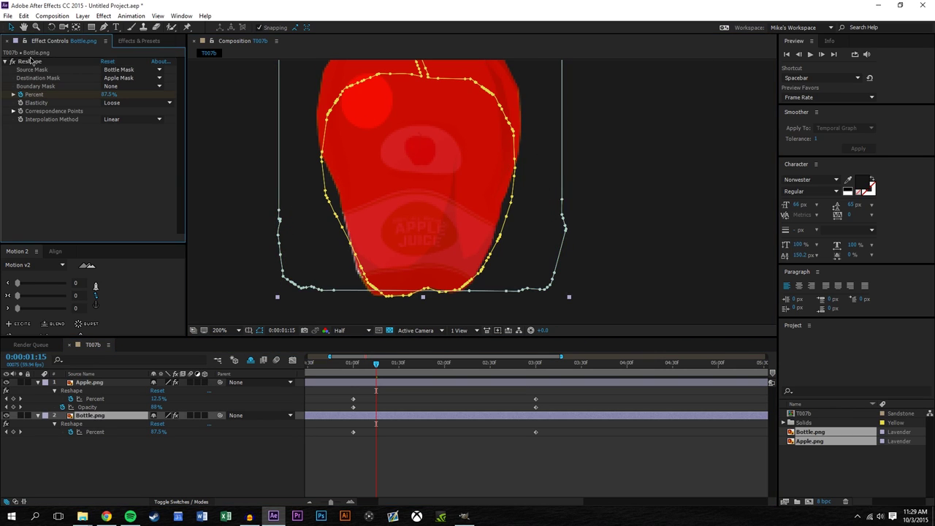
- Align the Apple.png Reshape correspondence points with the Bottle.png points along the base of the bottle outline
click(31, 62)
click(113, 390)
scroll(465, 219, down, 1)
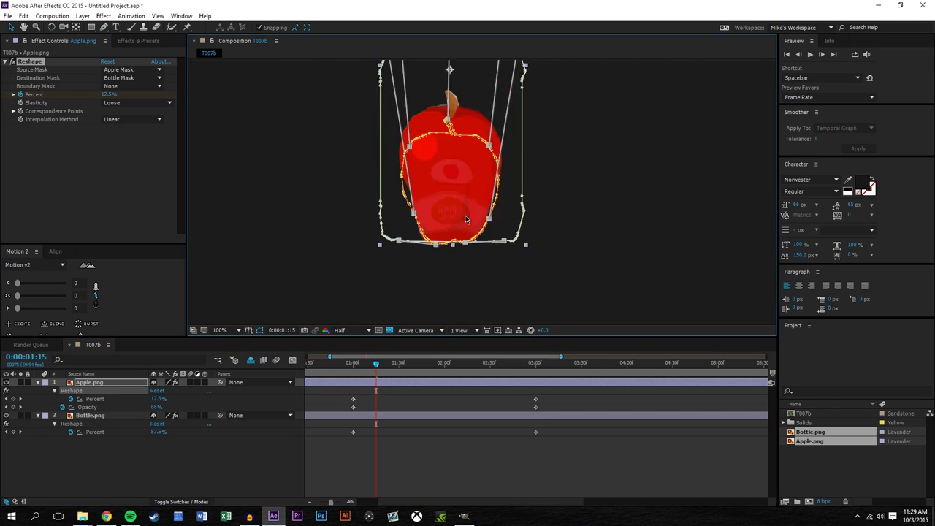
drag(465, 219, 449, 392)
click(71, 424)
click(98, 389)
drag(438, 276, 441, 188)
click(72, 423)
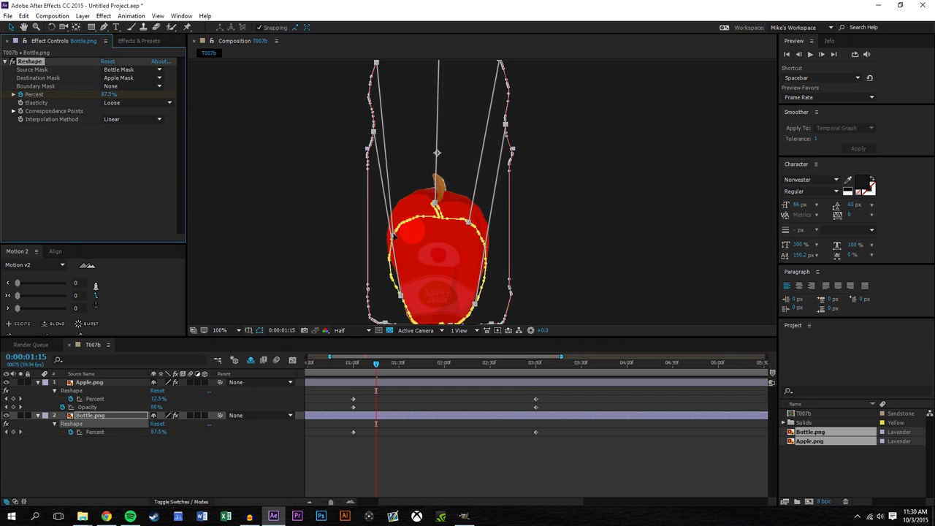
- Compare and match both layers' Reshape correspondence points around the apple's upper edge and the bottle's shoulders
scroll(393, 235, up, 2)
scroll(393, 236, down, 2)
click(92, 390)
click(91, 423)
click(91, 390)
drag(482, 112, 428, 244)
click(91, 423)
click(395, 160)
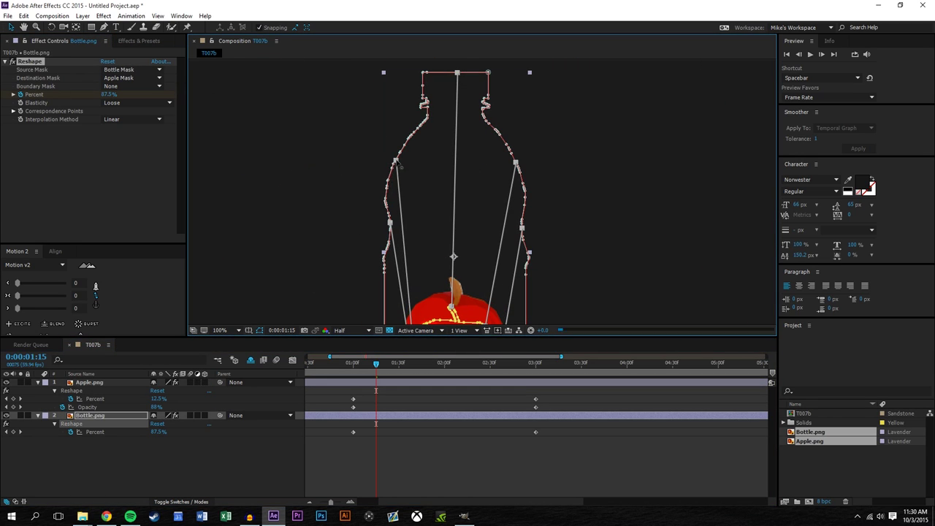
click(71, 390)
click(72, 424)
click(71, 390)
- Review the refined morph from 0:00:00:50 with the whole composition in view
click(394, 460)
drag(376, 364, 338, 364)
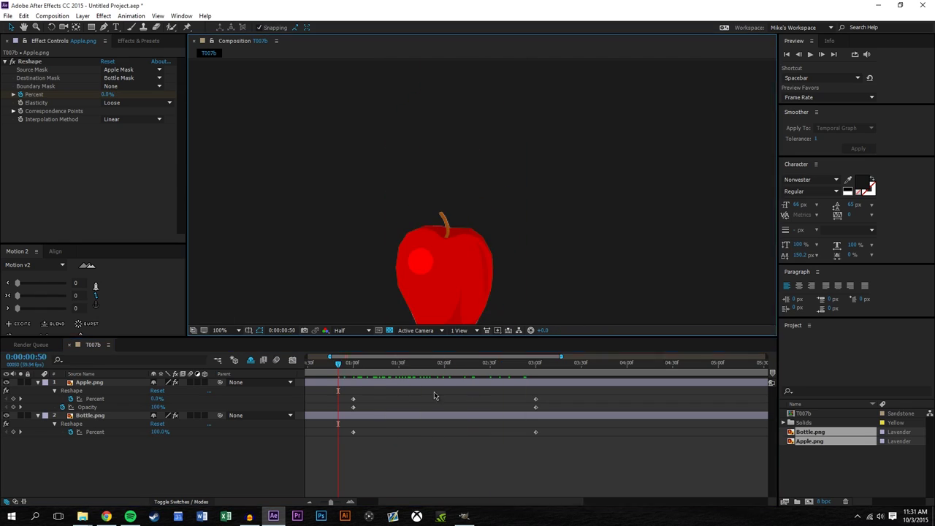
scroll(501, 229, down, 2)
- Move the first Apple.png Opacity keyframe to 0:00:01:29 so the fade starts later
click(263, 449)
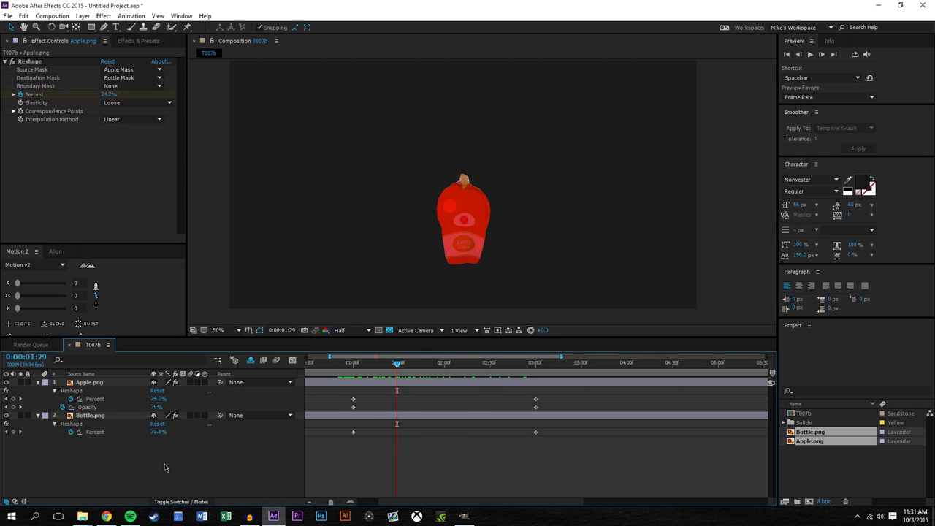
click(355, 427)
drag(353, 408, 399, 411)
- Keyframe the Bottle.png Opacity at 100% at 0:00:02:00
drag(395, 365, 444, 365)
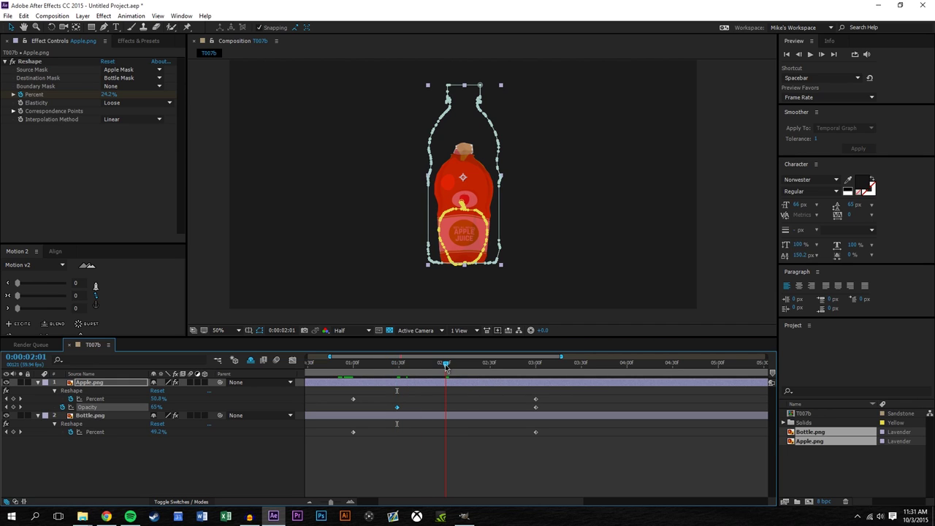
click(82, 415)
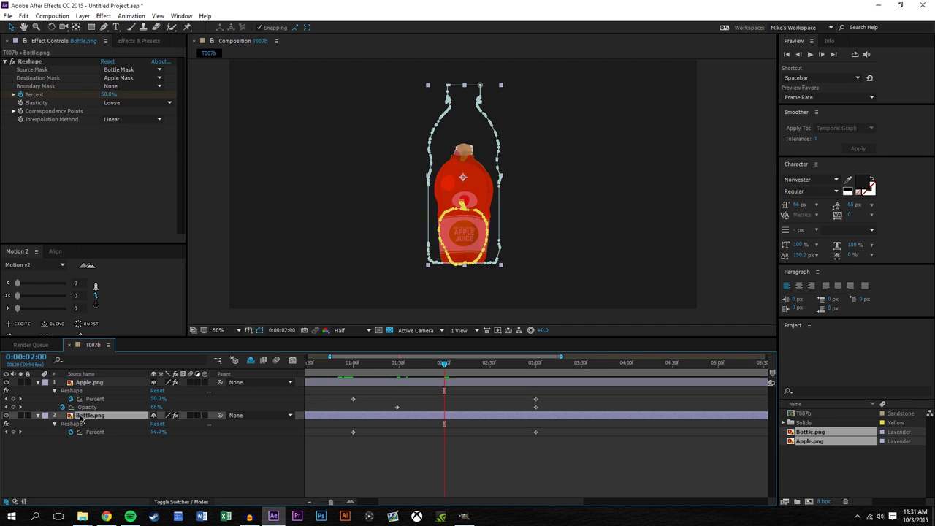
key(t)
click(63, 424)
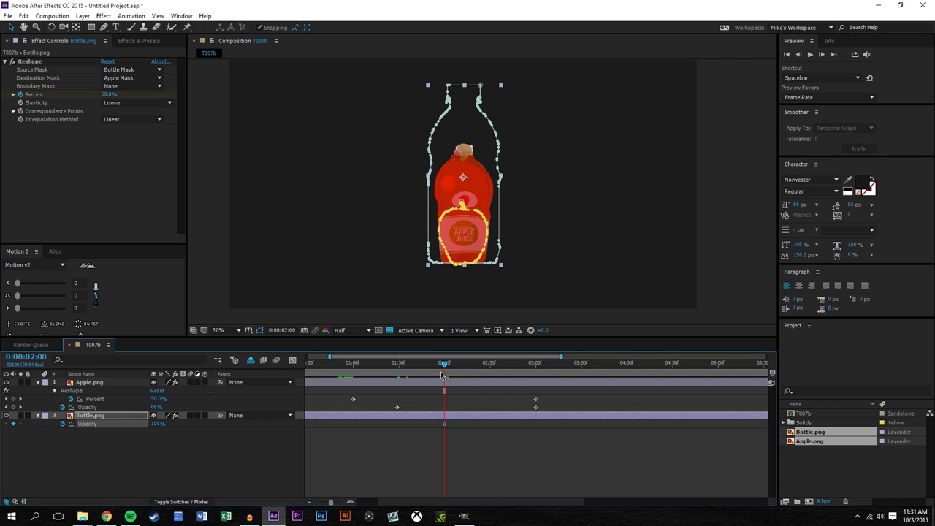
- Keyframe the Bottle.png Opacity at 0% at 0:00:01:00
drag(446, 366, 355, 436)
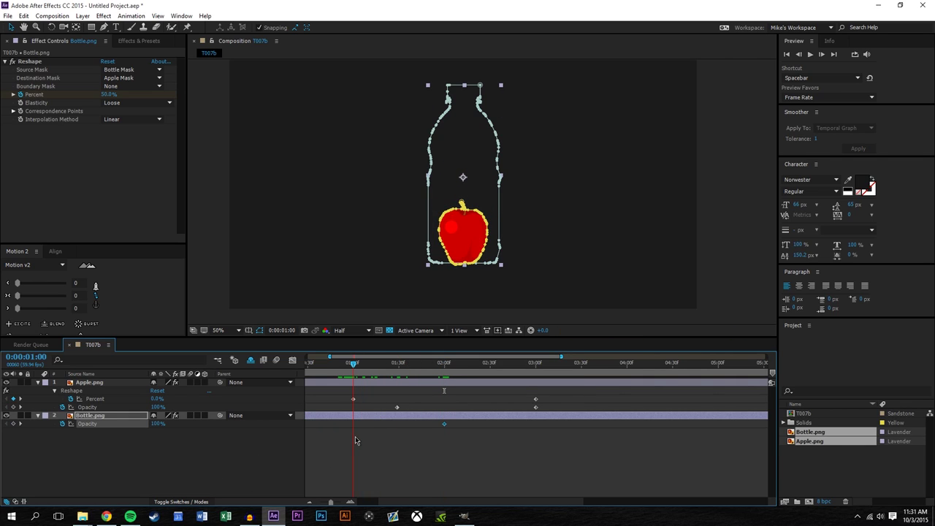
click(165, 461)
drag(153, 425, 16, 459)
click(450, 469)
- Scrub through the morph to 0:00:01:38 and inspect the edges around the stem close up
drag(353, 365, 372, 372)
drag(377, 371, 411, 369)
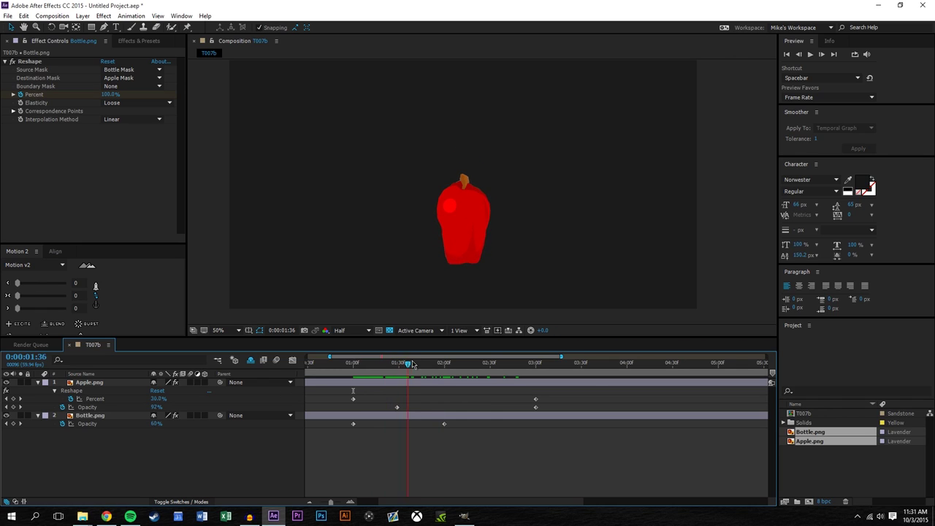
scroll(446, 129, up, 2)
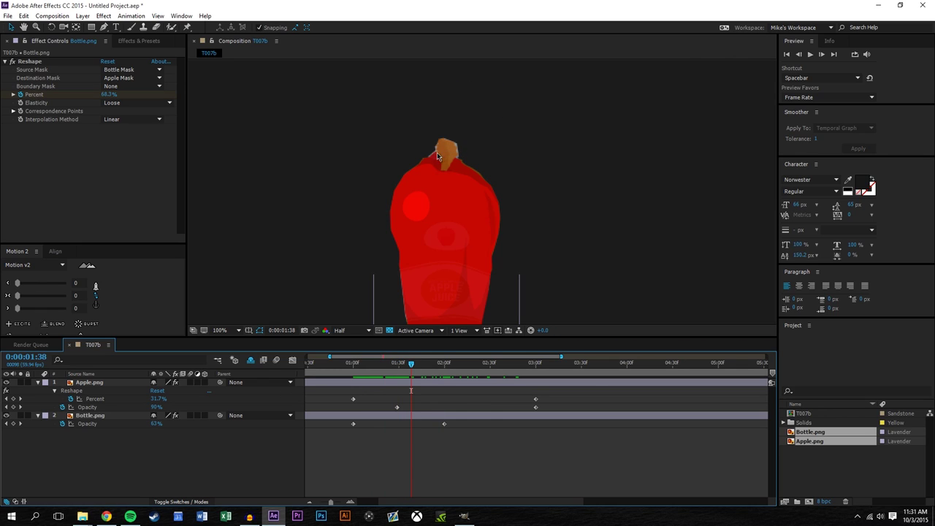
- Check the apple stem's edges with Bottle.png Opacity at 100% at 0:00:00:51, and delete that test keyframe
drag(415, 365, 339, 369)
scroll(436, 306, down, 2)
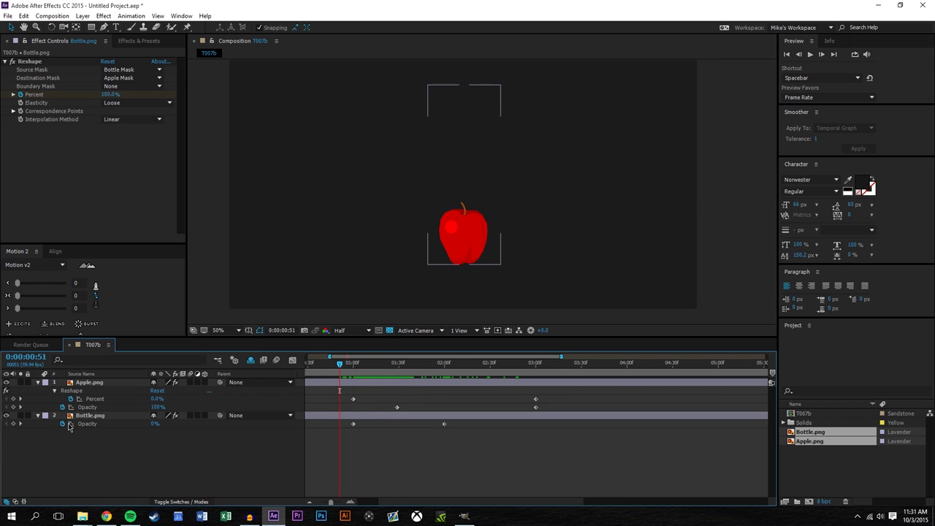
drag(152, 423, 391, 456)
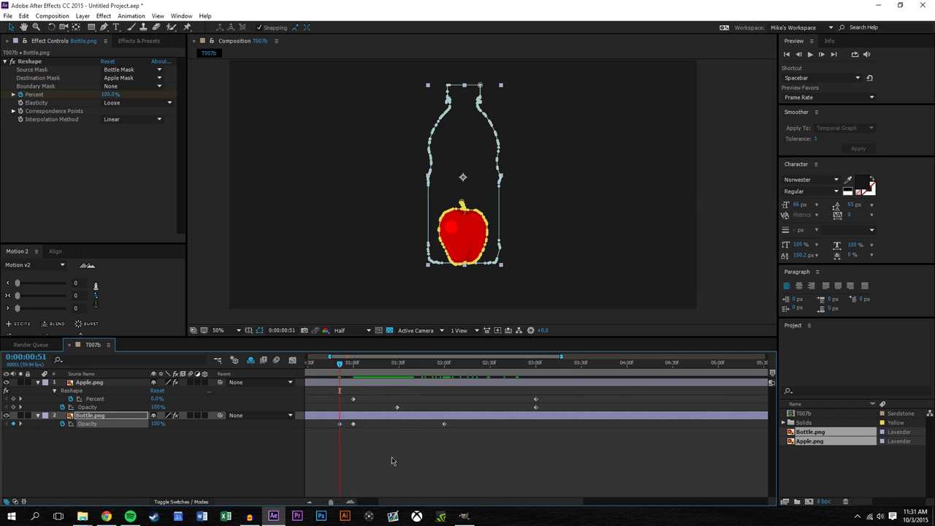
click(391, 456)
scroll(455, 243, up, 3)
drag(354, 278, 376, 154)
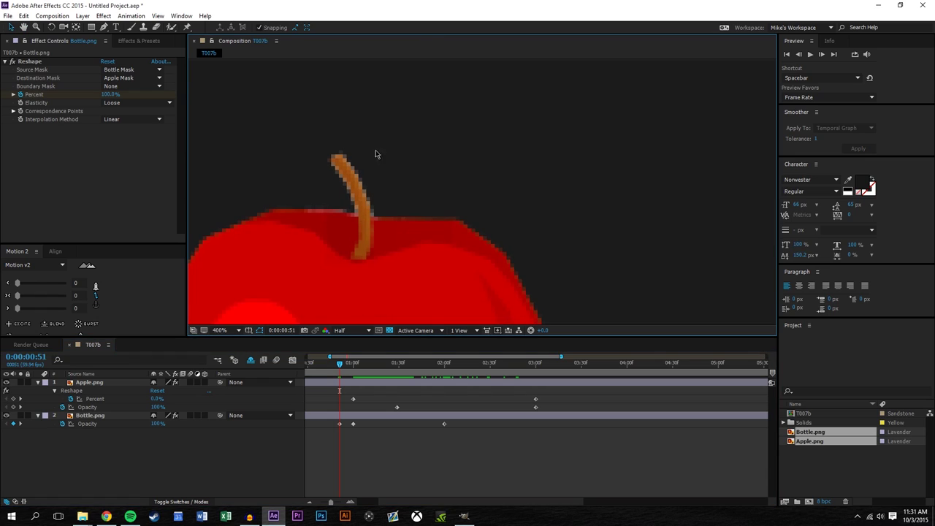
click(339, 424)
key(Delete)
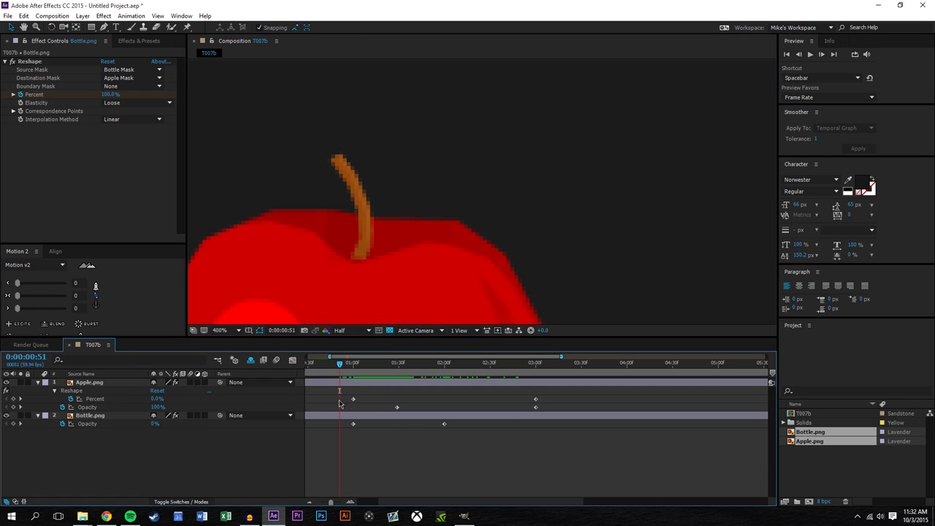
- Ease the Reshape Percent keyframes of both Apple.png and Bottle.png with the Motion 2 easing value set to 63
drag(339, 403, 580, 391)
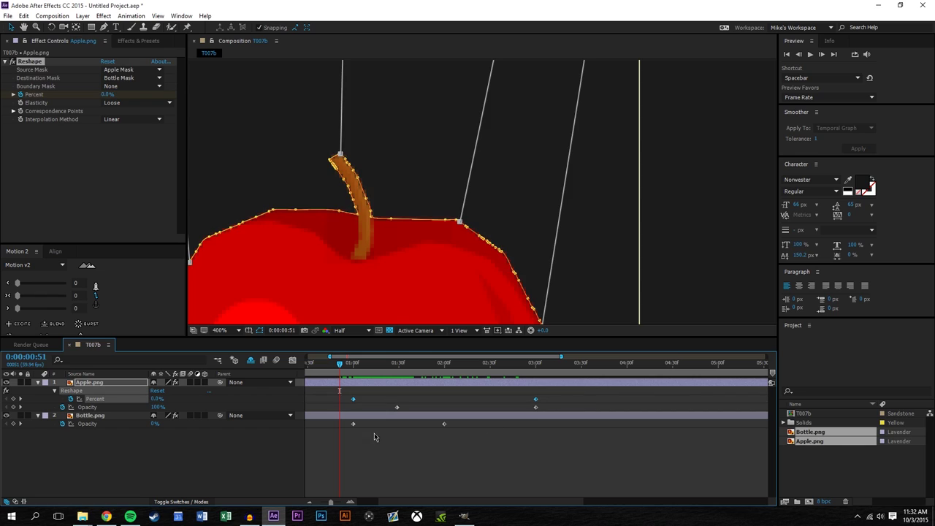
click(98, 443)
click(102, 416)
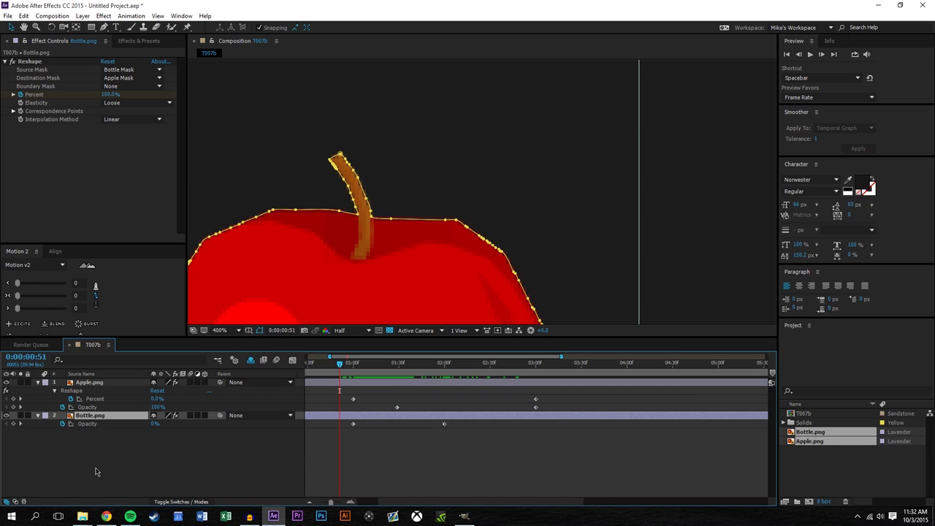
key(ctrl+v)
drag(346, 424, 570, 438)
drag(553, 402, 317, 377)
scroll(369, 266, down, 2)
key(comma)
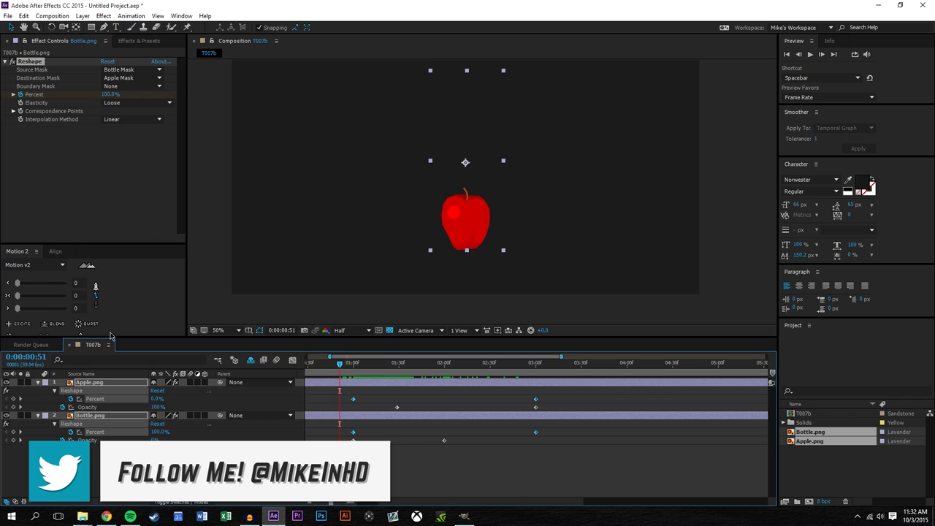
drag(17, 295, 48, 295)
click(706, 74)
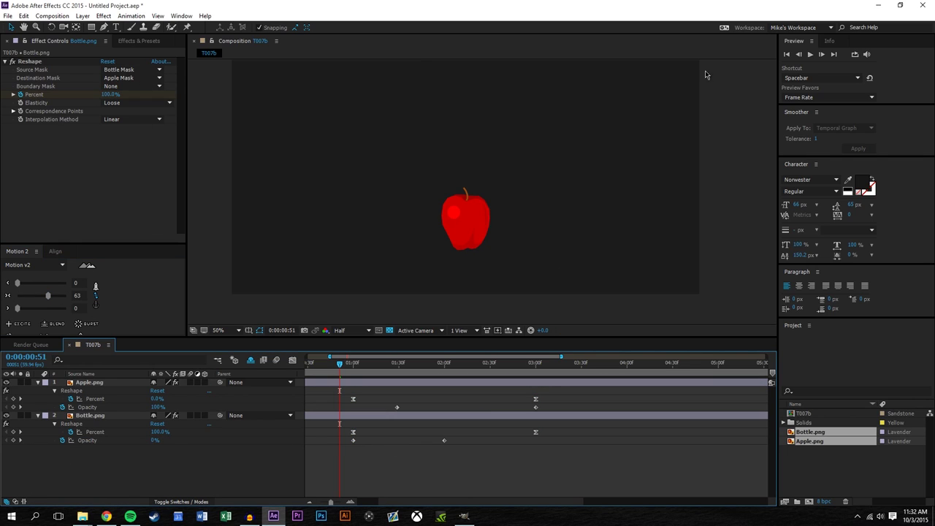
- Play previews of the eased apple-to-bottle morph starting at 0:00:00:51 and at 0:00:00:45
click(809, 54)
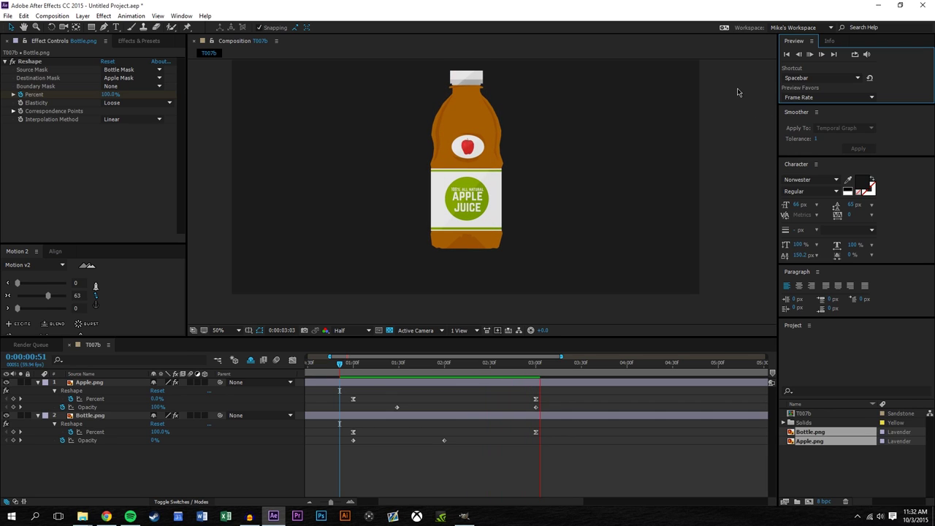
click(553, 428)
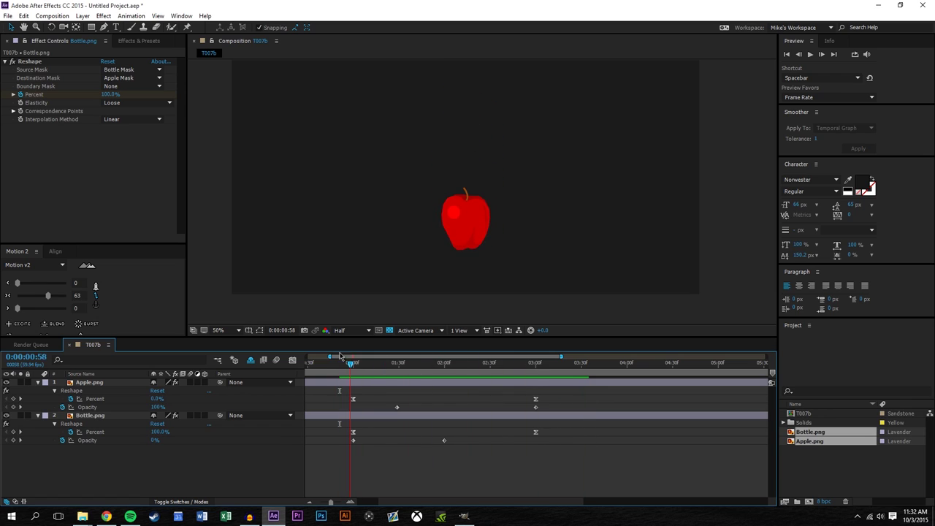
click(809, 56)
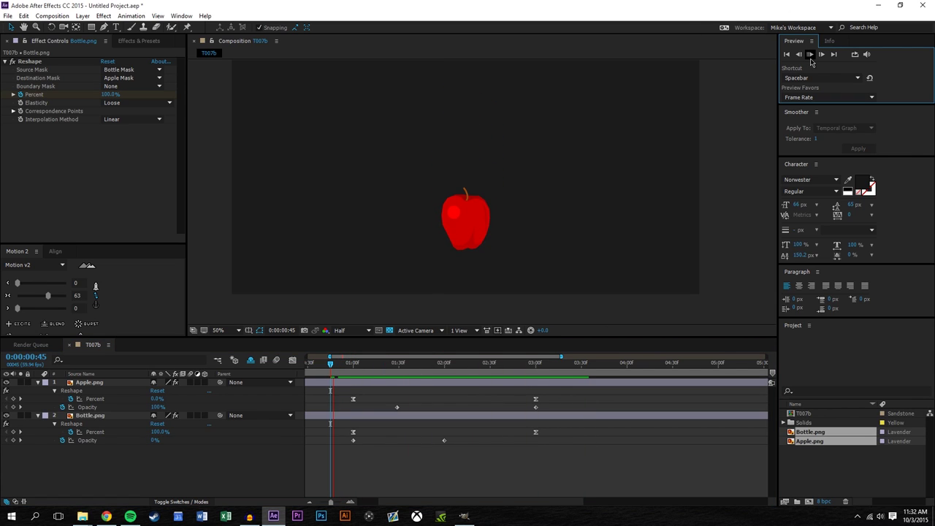
click(809, 55)
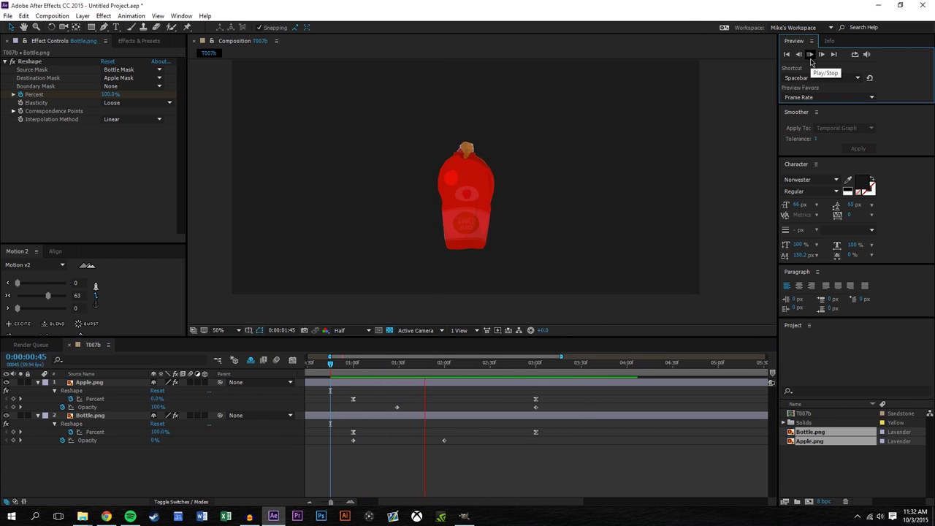